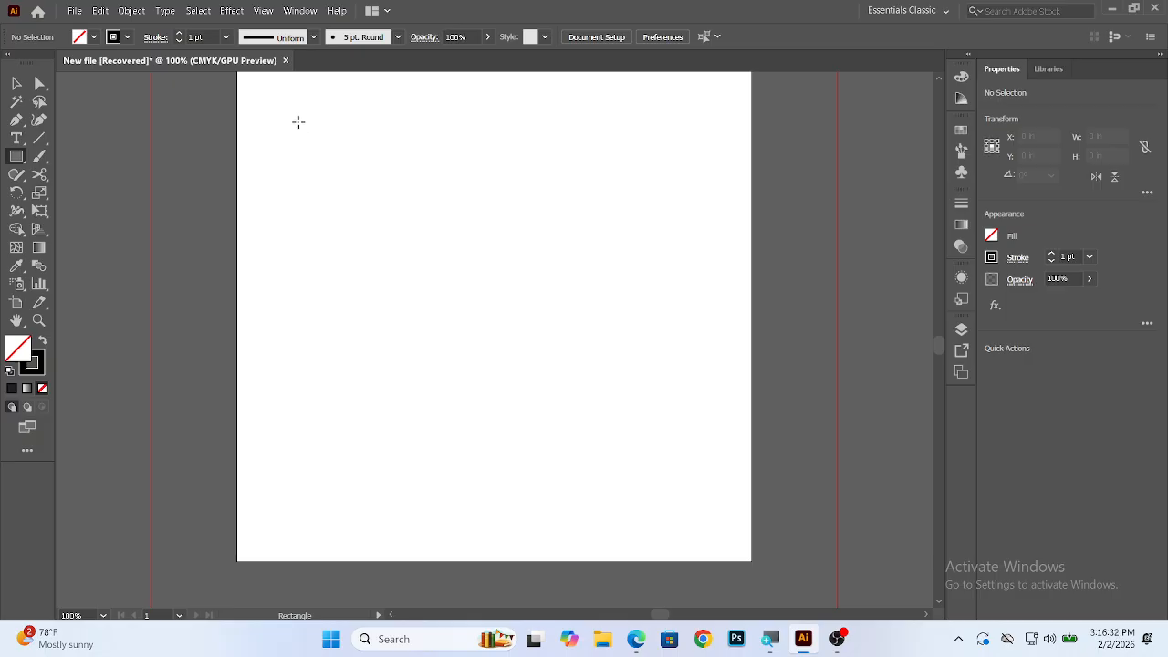
Draw a rectangle with a black fill and no stroke on the artboard and resize it to about 4.13 × 3.91 in
{"action": "mouse_move", "coordinate": [299, 122]}
{"action": "left_mouse_down"}
{"action": "mouse_move", "coordinate": [396, 196]}
{"action": "mouse_move", "coordinate": [644, 289]}
{"action": "mouse_move", "coordinate": [716, 395]}
{"action": "mouse_move", "coordinate": [694, 350]}
{"action": "mouse_move", "coordinate": [631, 313]}
{"action": "mouse_move", "coordinate": [699, 362]}
{"action": "left_mouse_up"}
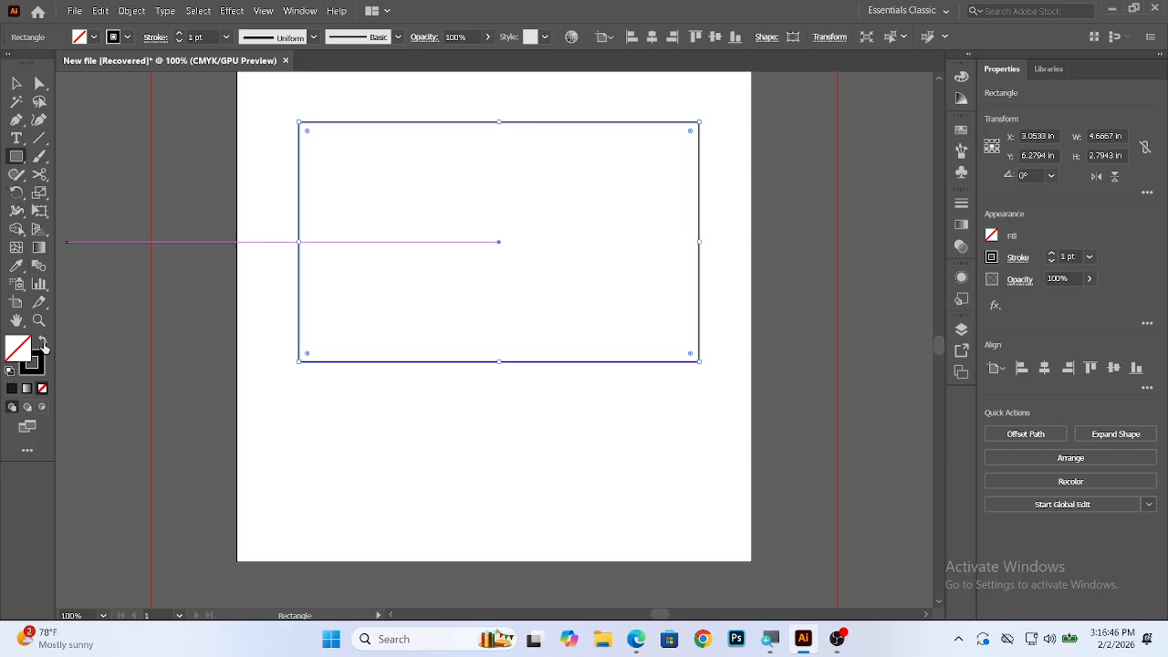
{"action": "left_click", "coordinate": [43, 345]}
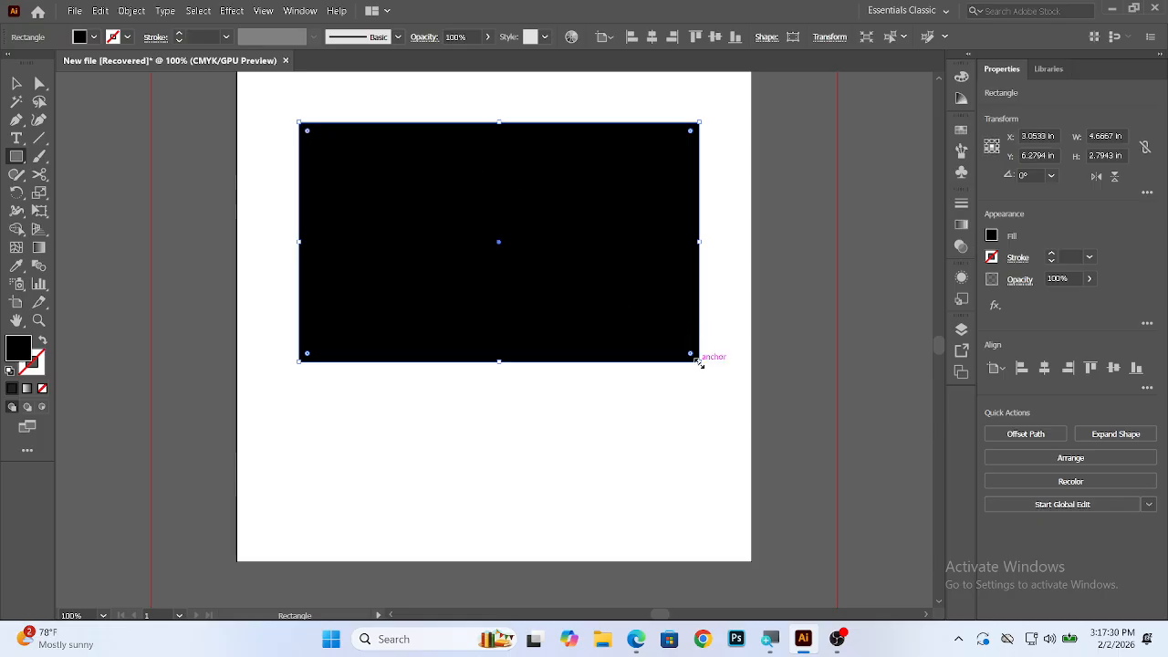
{"action": "left_click_drag", "start_coordinate": [699, 363], "coordinate": [653, 421]}
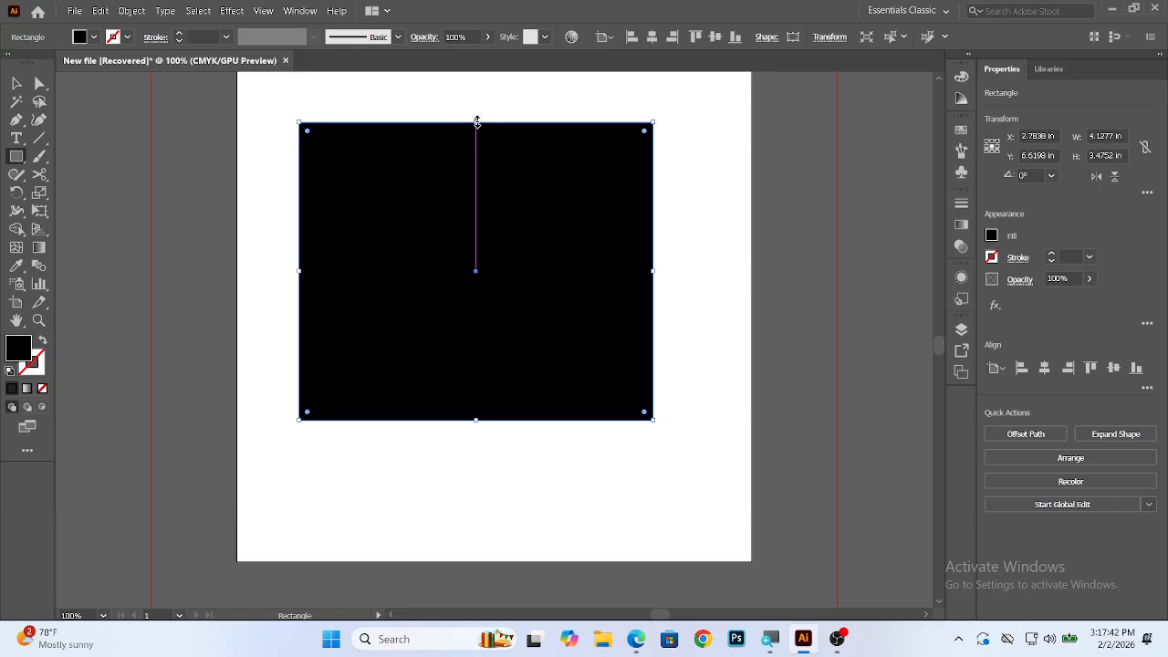
{"action": "left_click_drag", "start_coordinate": [476, 122], "coordinate": [475, 153]}
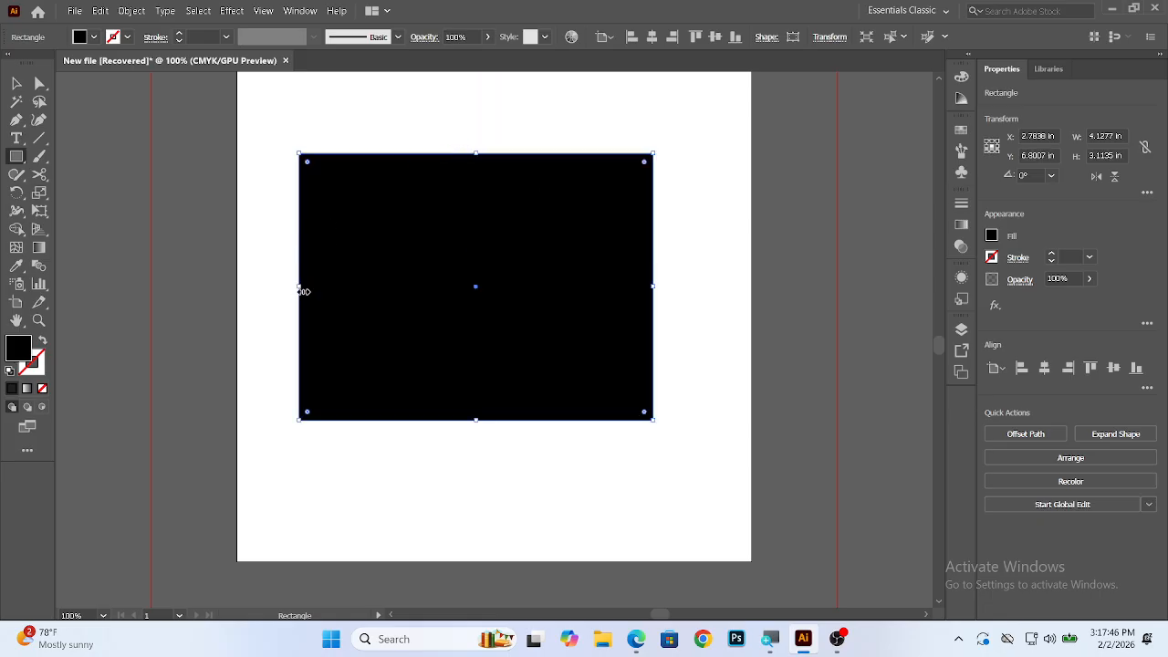
{"action": "left_click_drag", "start_coordinate": [299, 285], "coordinate": [412, 286]}
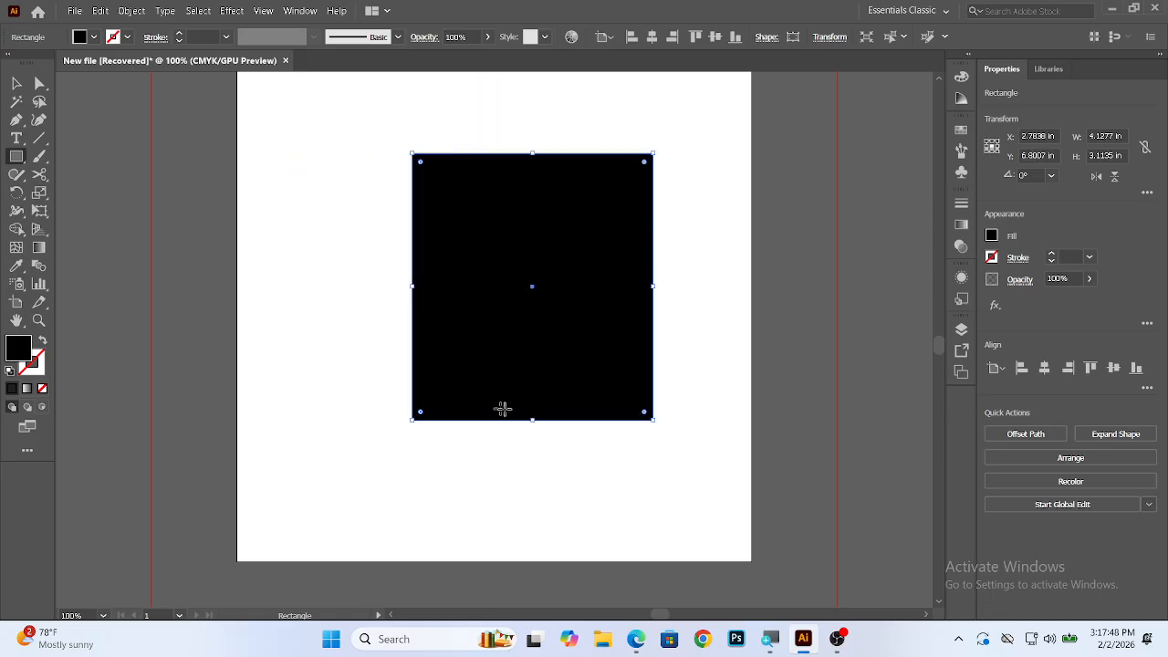
{"action": "left_click_drag", "start_coordinate": [533, 420], "coordinate": [533, 488]}
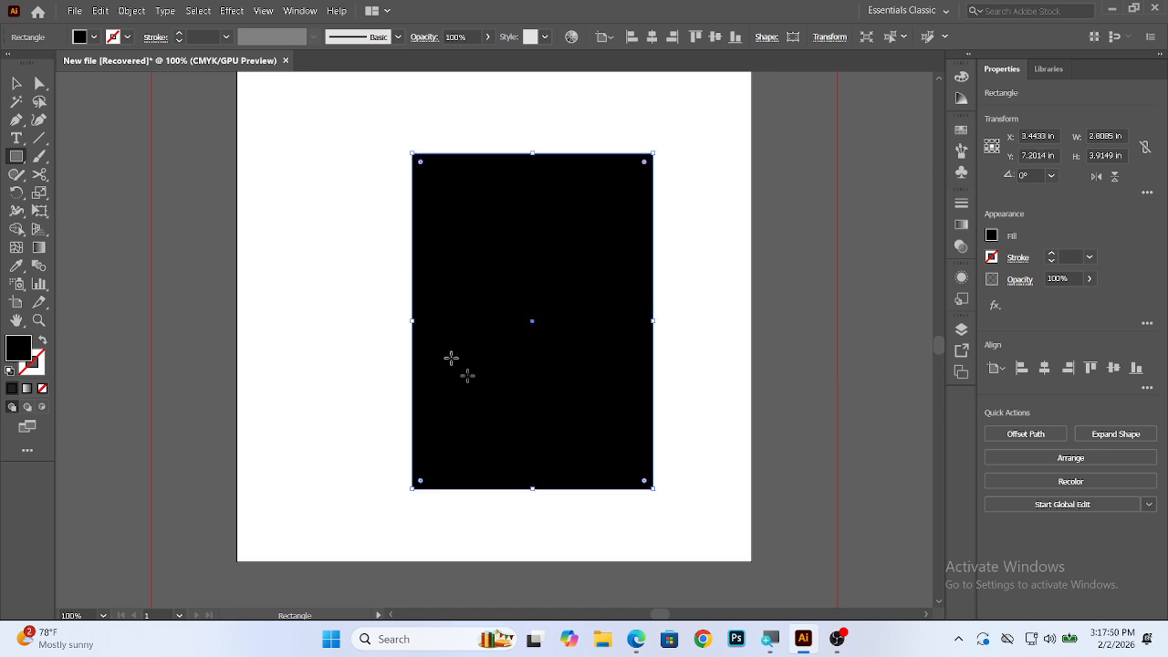
{"action": "left_click_drag", "start_coordinate": [411, 322], "coordinate": [299, 321]}
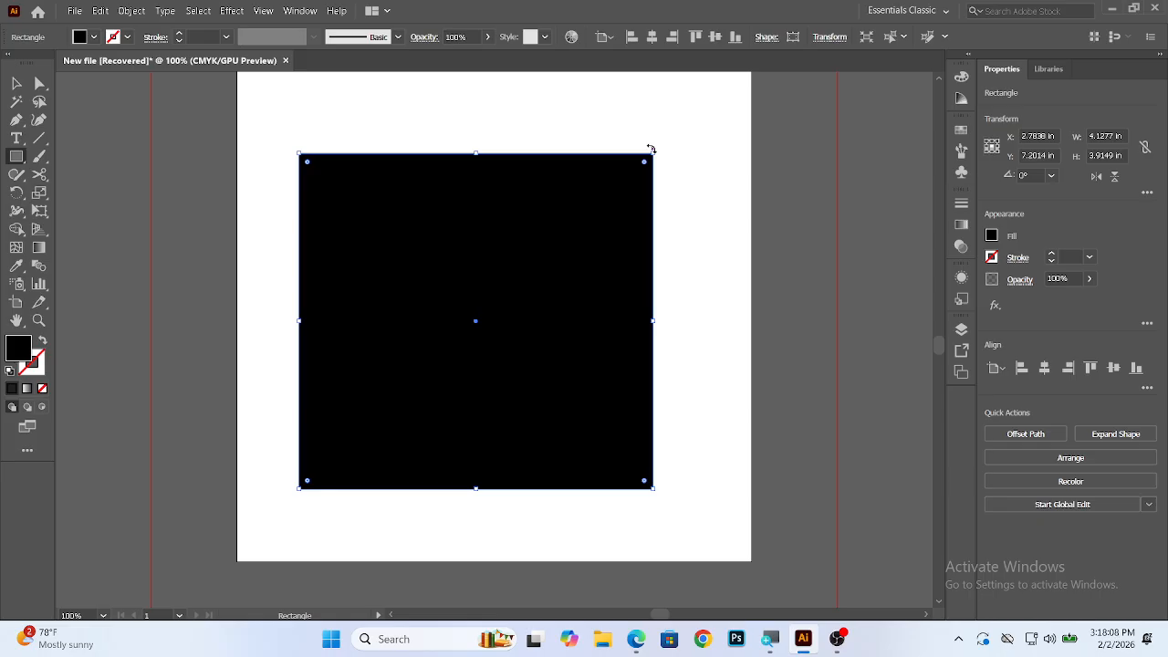
Try rotating the black rectangle about its center, freely to about 39° and constrained to 45°
{"action": "left_click_drag", "start_coordinate": [651, 149], "coordinate": [503, 104]}
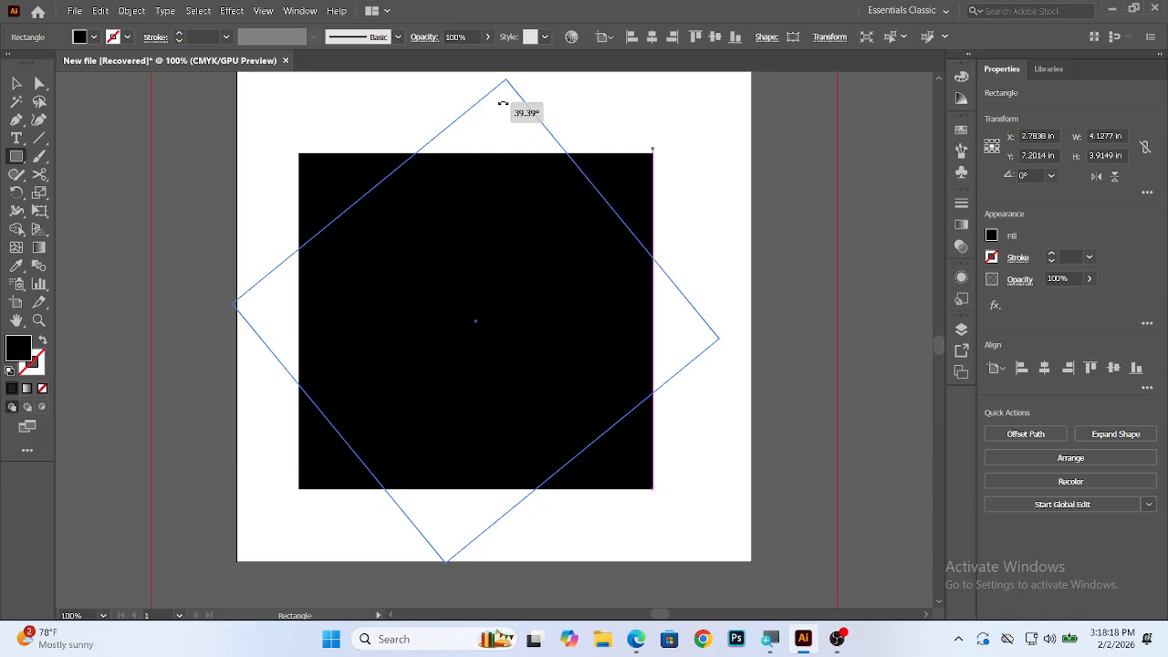
{"action": "left_click_drag", "start_coordinate": [503, 104], "coordinate": [599, 201]}
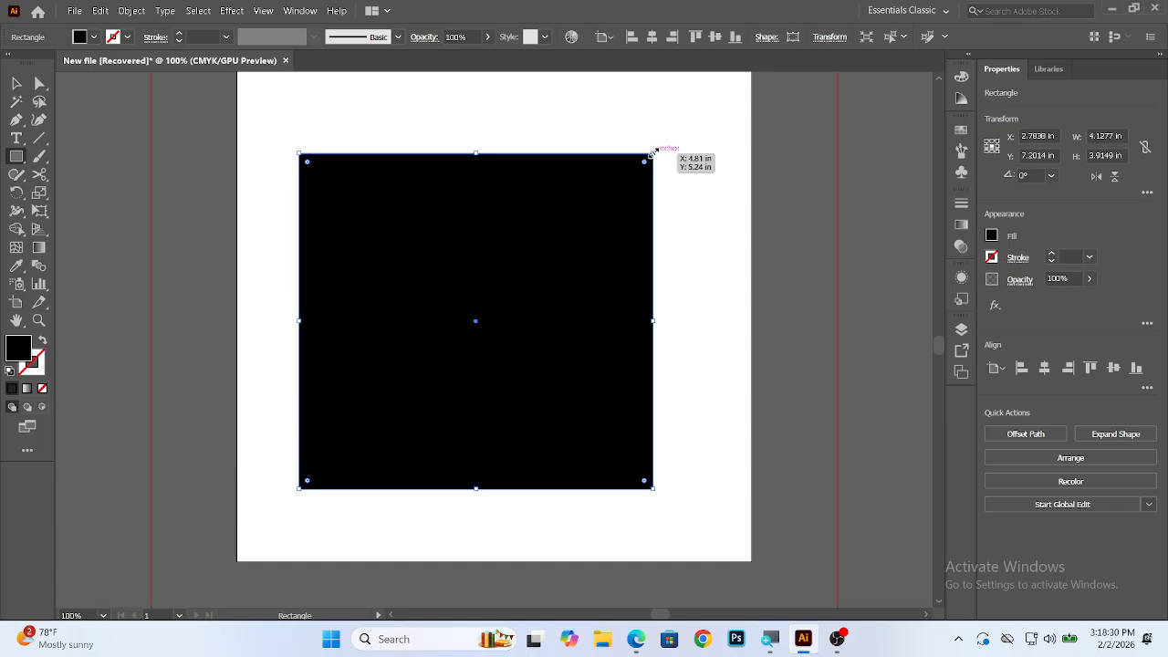
{"action": "left_click_drag", "start_coordinate": [655, 147], "coordinate": [544, 90]}
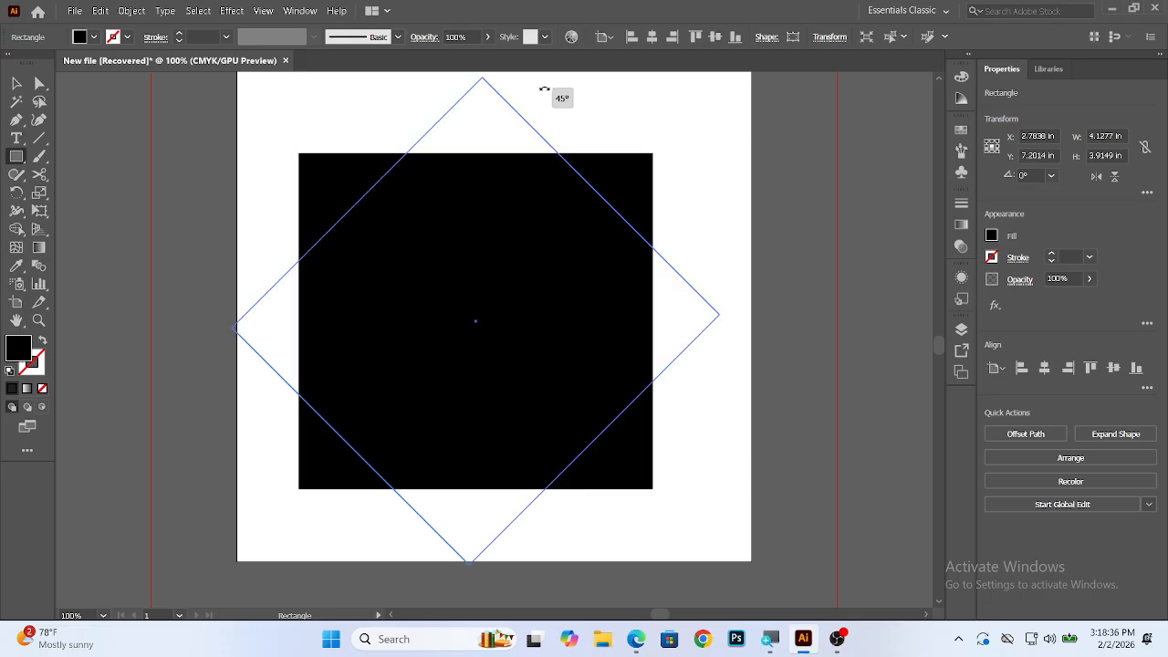
{"action": "left_click_drag", "start_coordinate": [544, 90], "coordinate": [630, 273]}
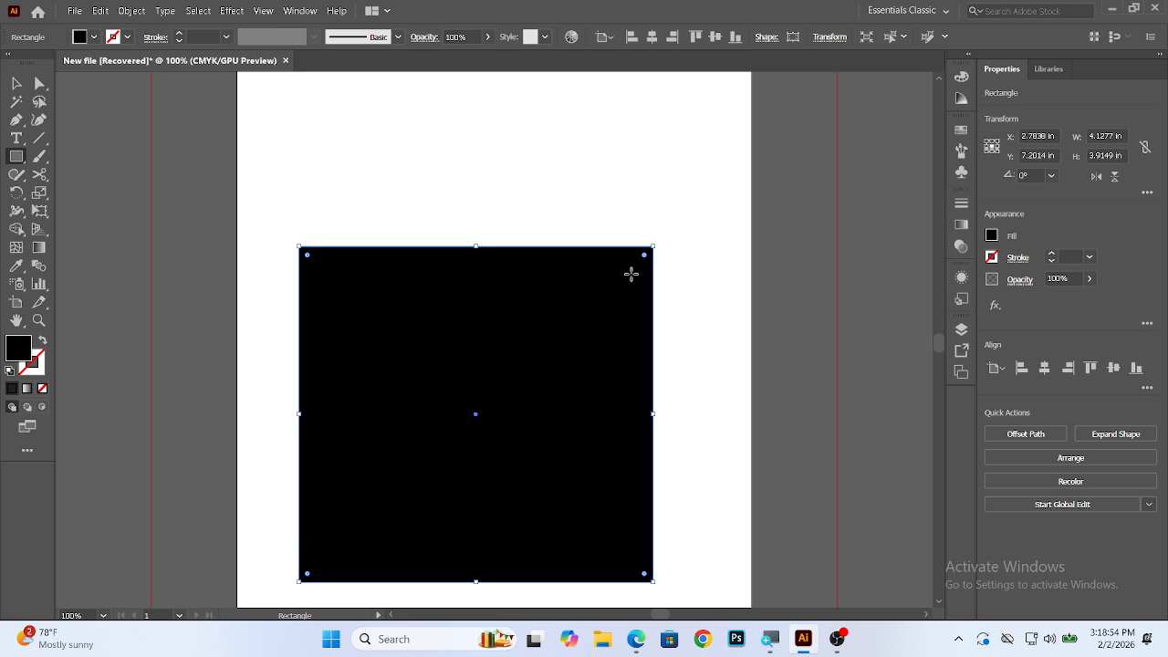
{"action": "scroll", "coordinate": [614, 256], "scroll_direction": "down", "scroll_amount": 3}
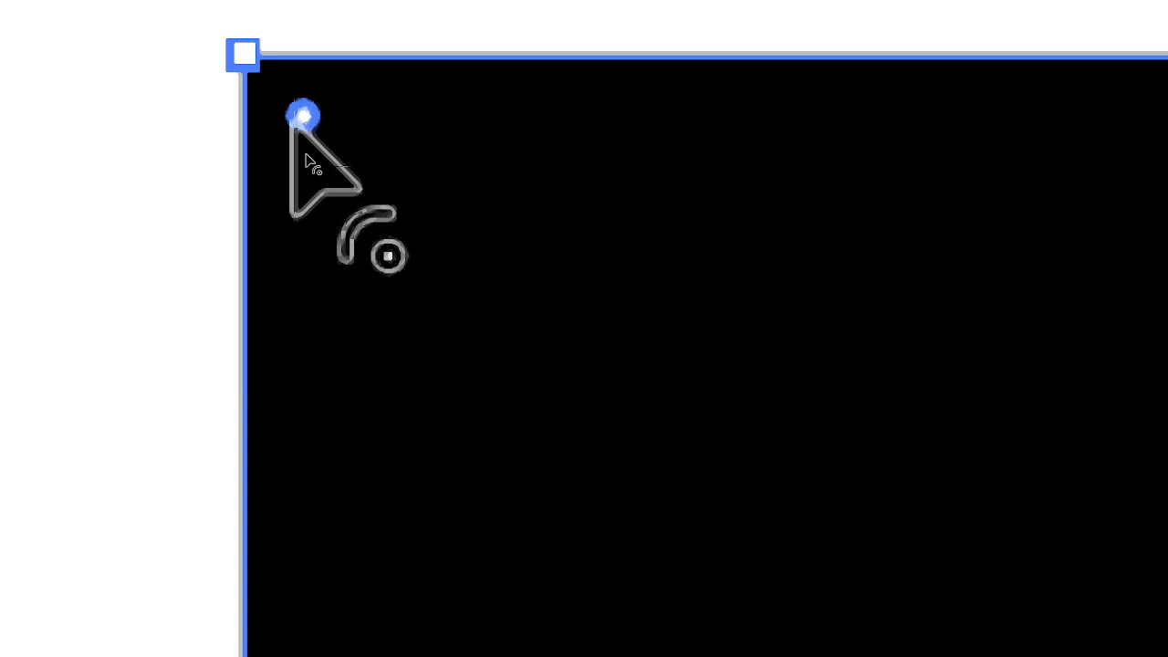
{"action": "key", "text": "m"}
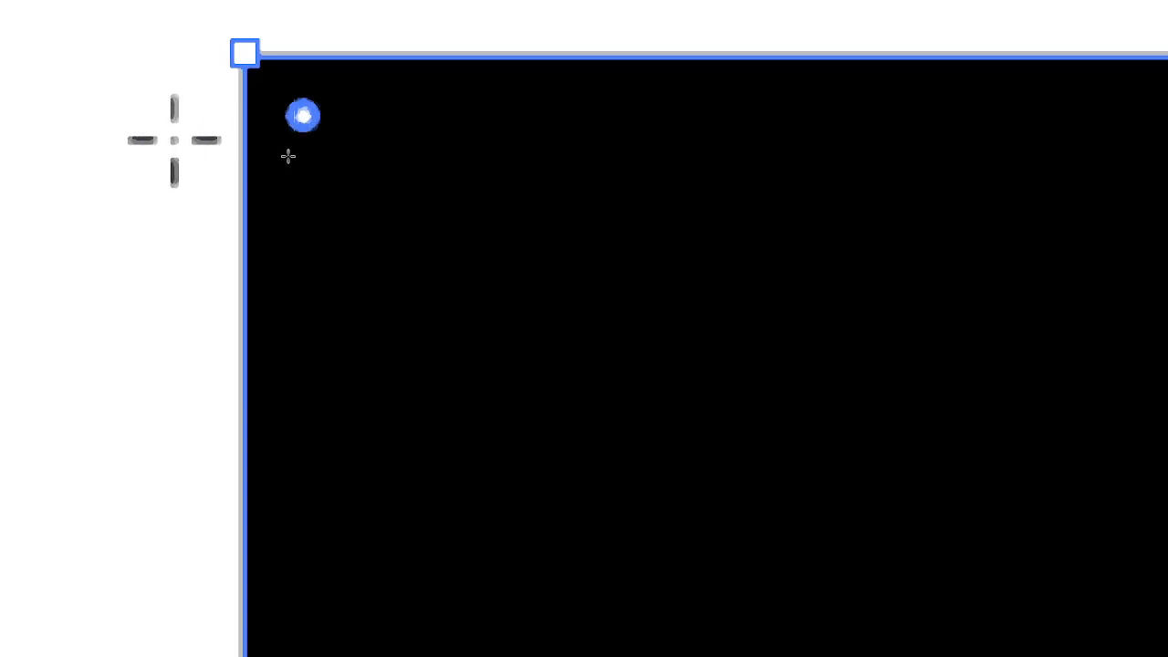
{"action": "left_click", "coordinate": [169, 140]}
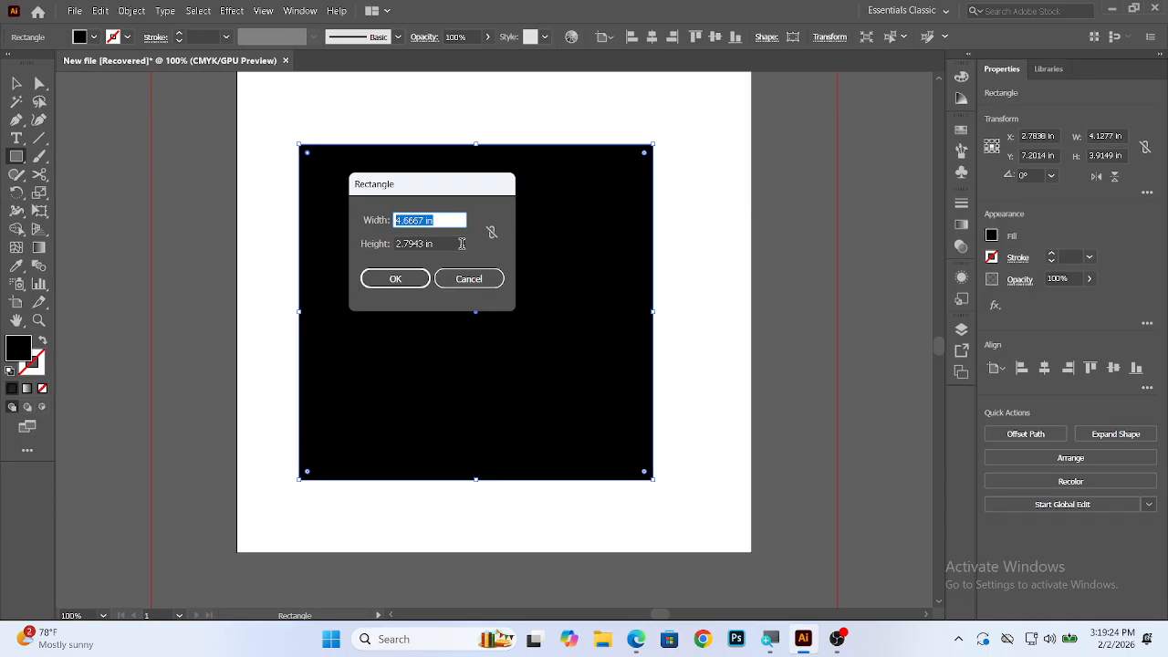
{"action": "left_click", "coordinate": [466, 280]}
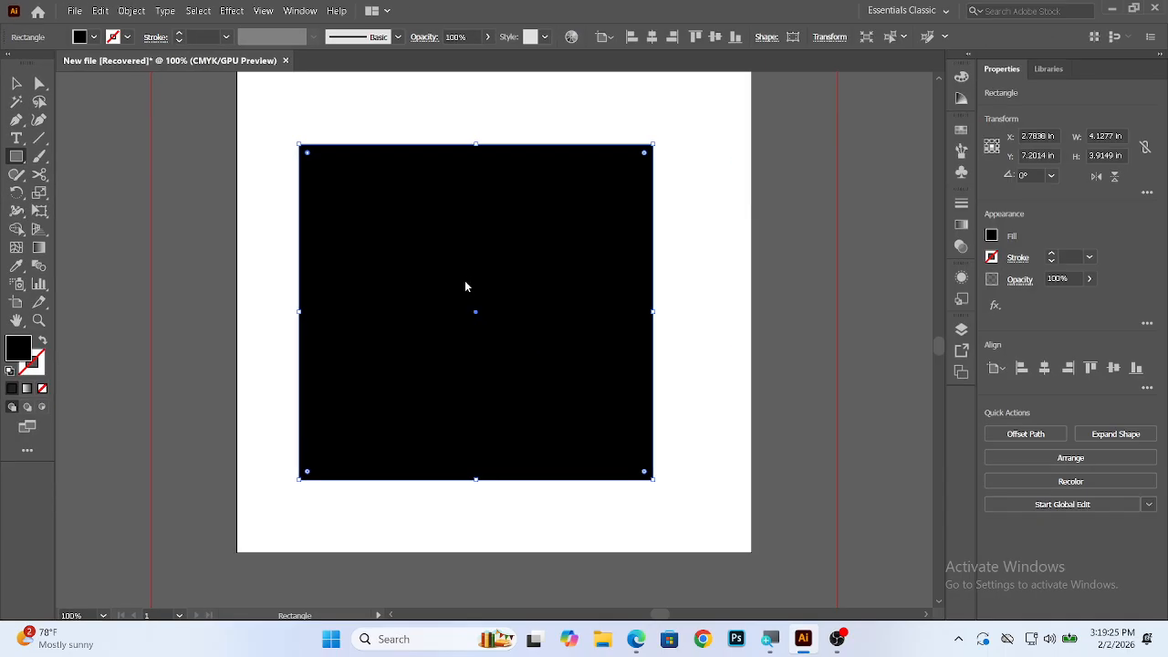
Select the rectangle with Direct Selection and round only its top-left corner to a radius of about 0.14 in
{"action": "left_click", "coordinate": [39, 84]}
{"action": "left_click", "coordinate": [327, 123]}
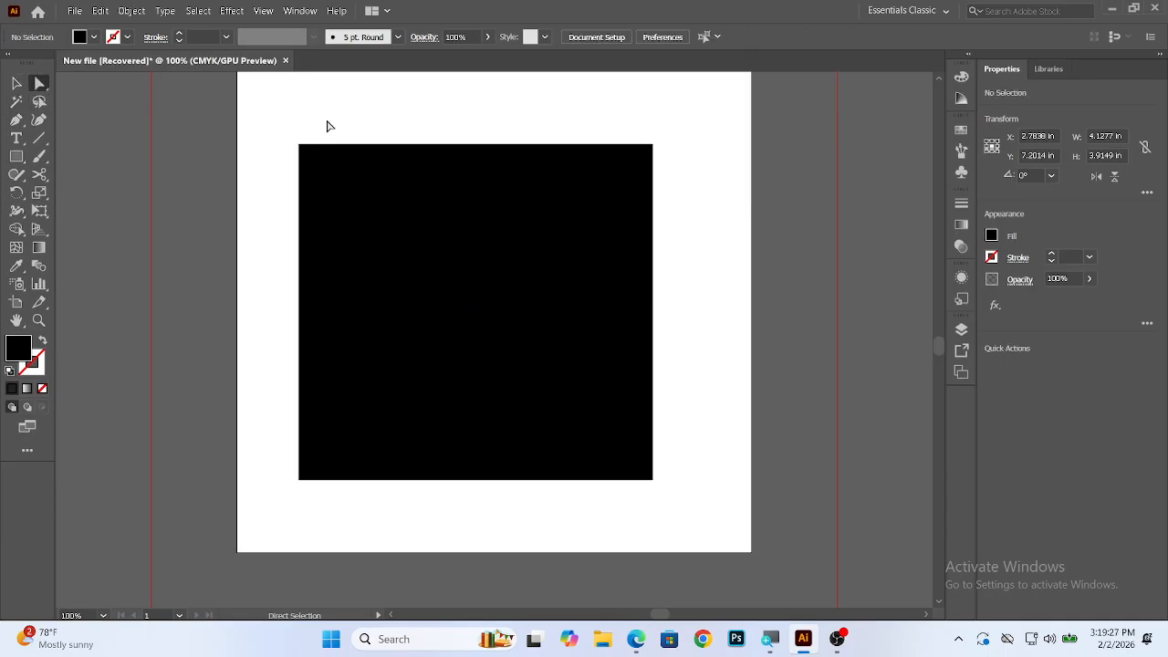
{"action": "left_click", "coordinate": [335, 189]}
{"action": "key", "text": "v"}
{"action": "left_click", "coordinate": [351, 185], "text": "ctrl"}
{"action": "left_click", "coordinate": [484, 313], "text": "ctrl"}
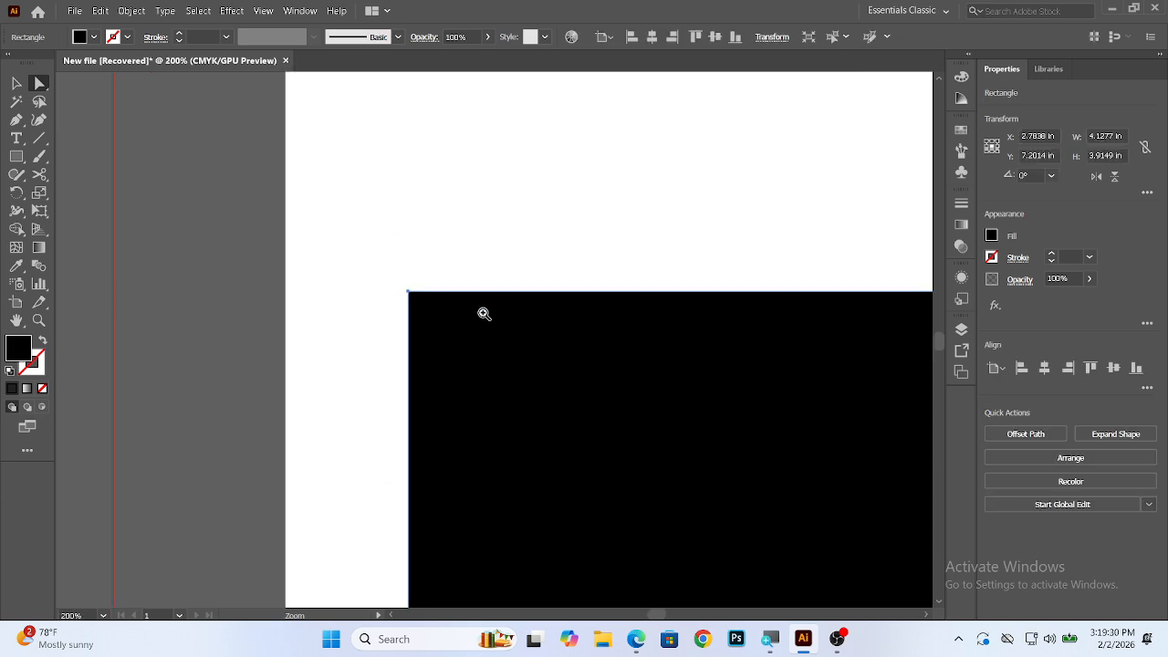
{"action": "left_click", "coordinate": [484, 313], "text": "ctrl"}
{"action": "left_click", "coordinate": [484, 312], "text": "ctrl"}
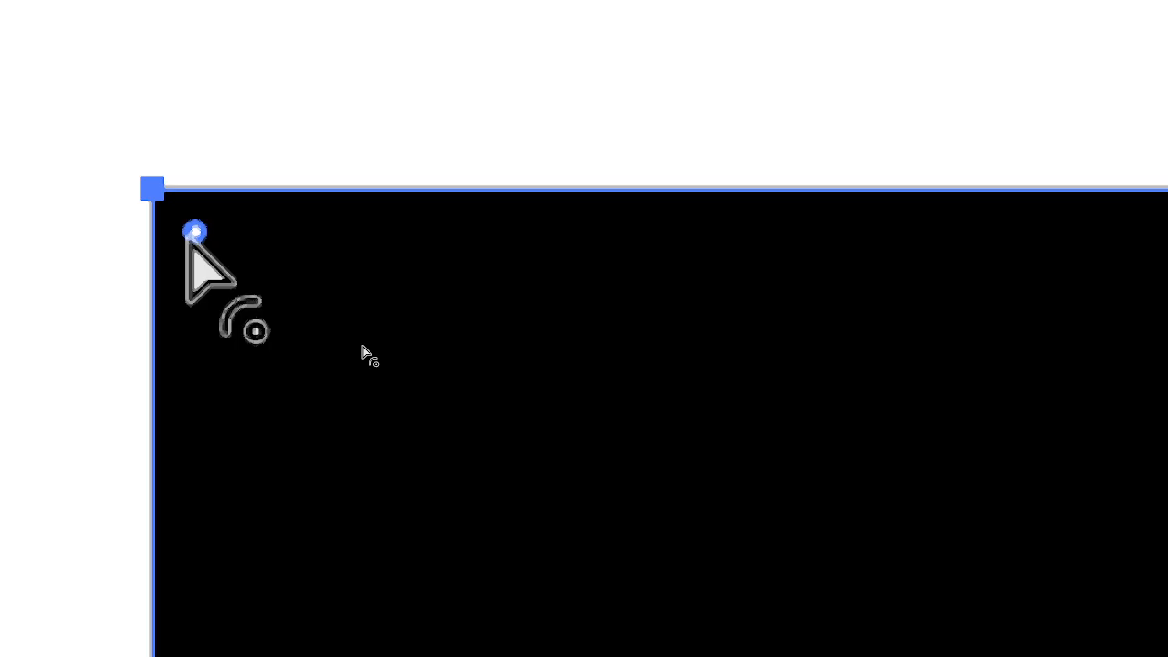
{"action": "left_click_drag", "start_coordinate": [188, 242], "coordinate": [364, 461]}
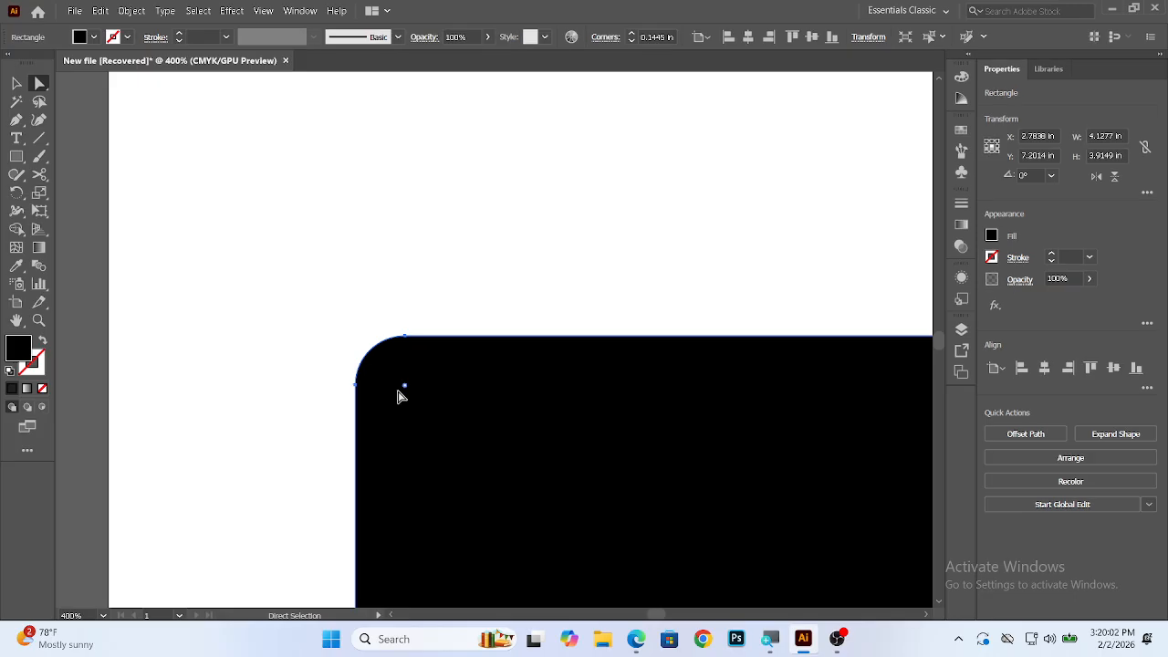
Move the black rectangle up and to the left, to about X 1.99 in and Y 6.58 in
{"action": "left_click", "coordinate": [16, 83]}
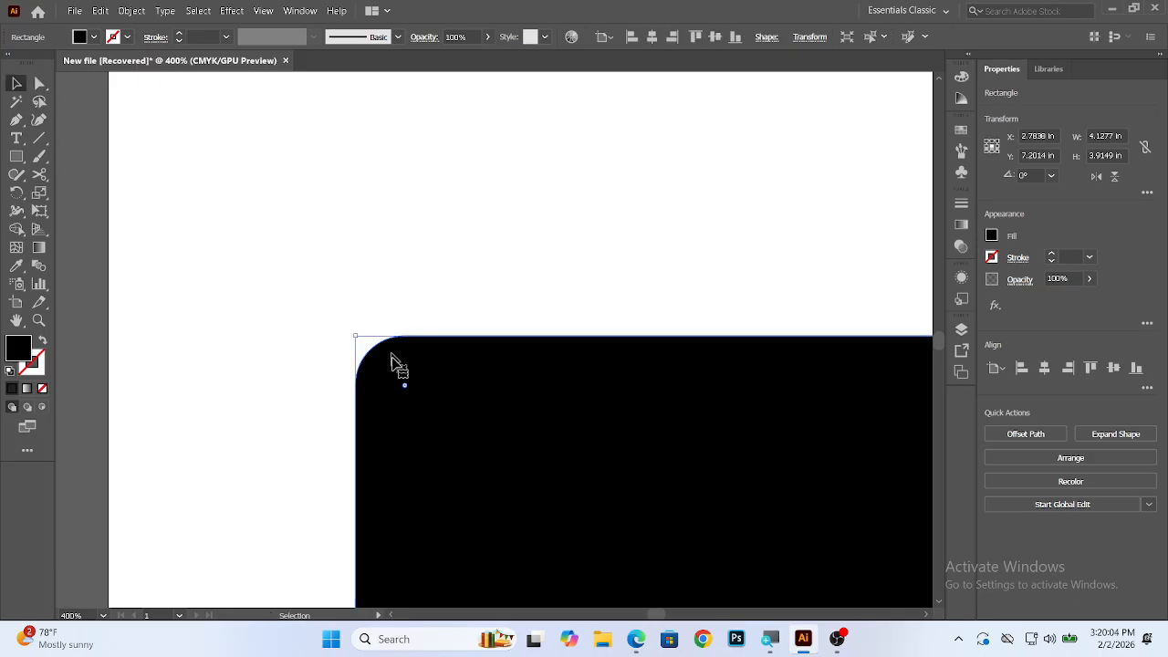
{"action": "left_click_drag", "start_coordinate": [396, 365], "coordinate": [410, 277]}
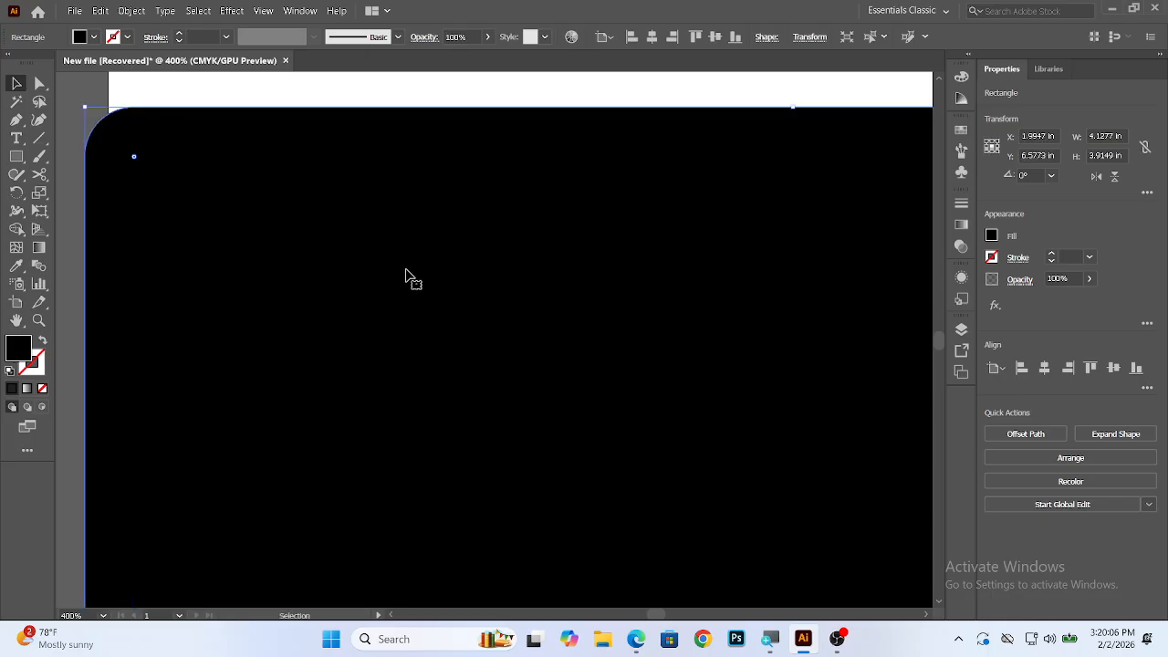
{"action": "key", "text": "super"}
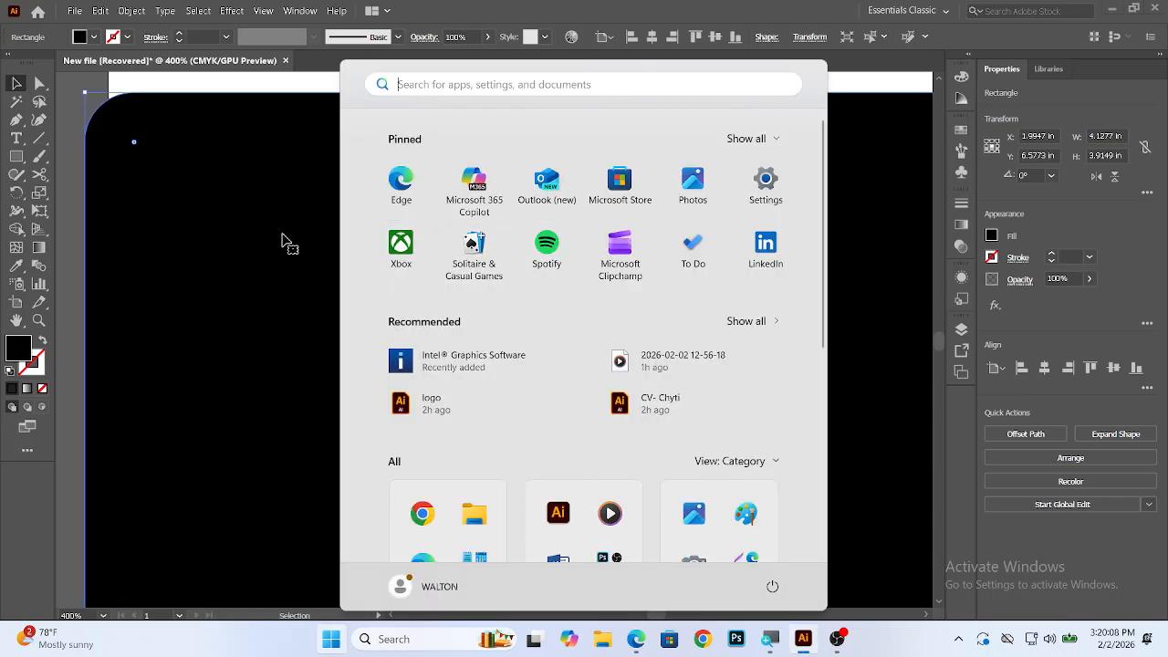
{"action": "key", "text": "super"}
Round the black rectangle's top-right corner using its live corner widget
{"action": "left_click_drag", "start_coordinate": [684, 245], "coordinate": [435, 246]}
{"action": "left_click_drag", "start_coordinate": [688, 220], "coordinate": [174, 291]}
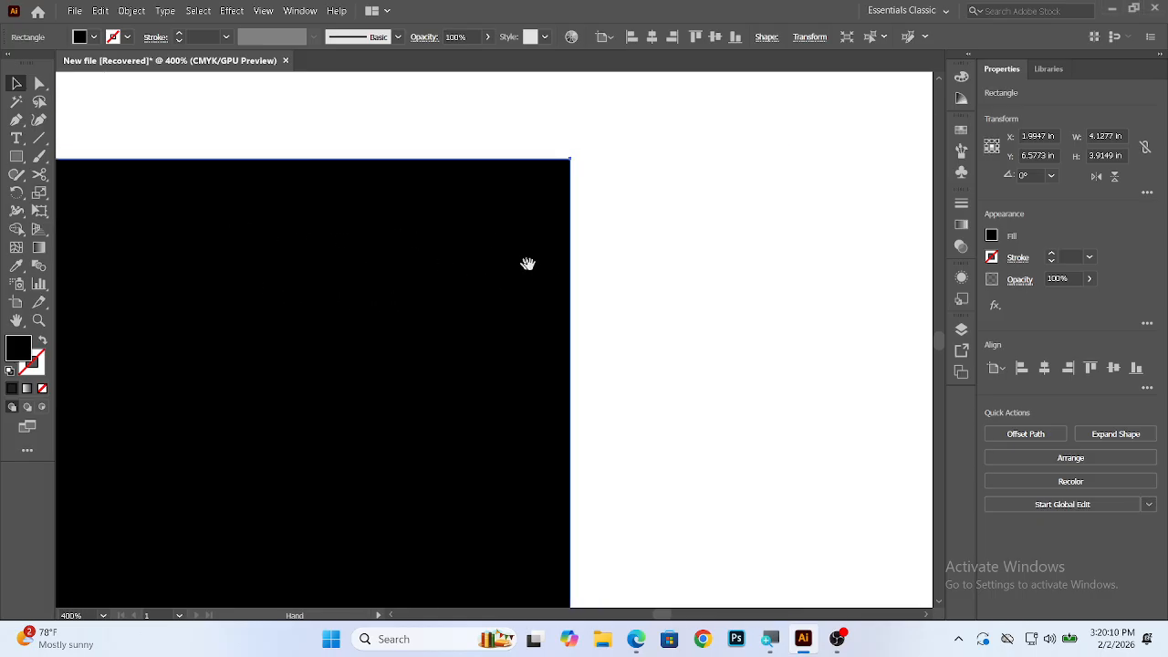
{"action": "key", "text": "ctrl+space"}
{"action": "left_click", "coordinate": [556, 208], "text": "ctrl"}
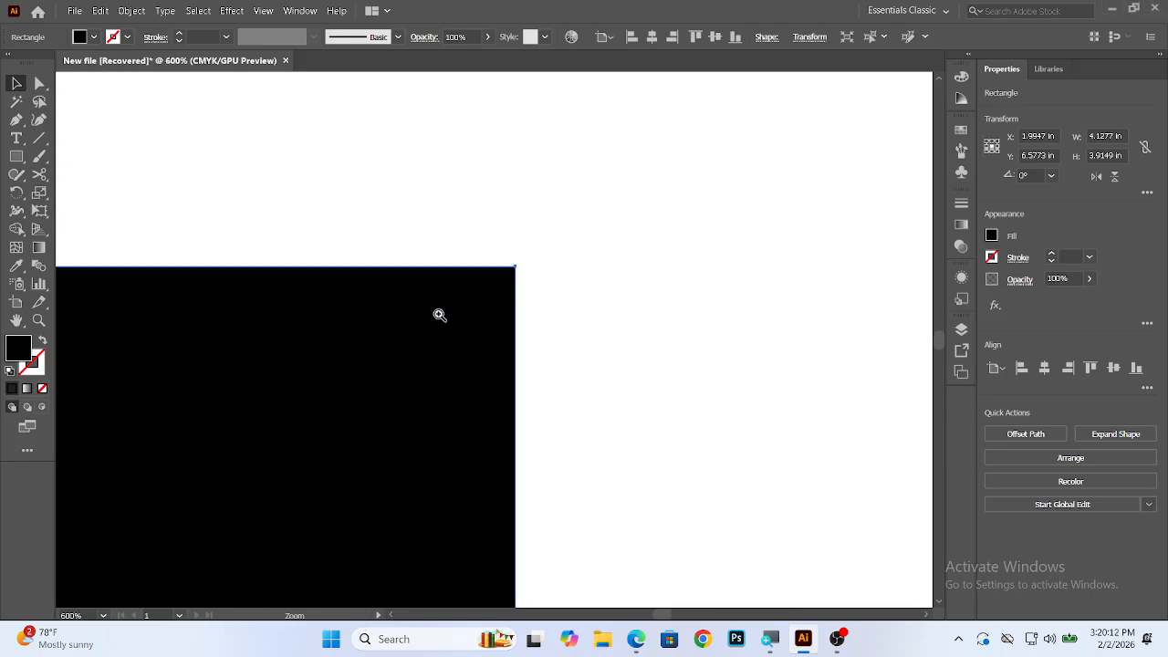
{"action": "double_click", "coordinate": [438, 316]}
{"action": "left_click", "coordinate": [570, 332], "text": "ctrl"}
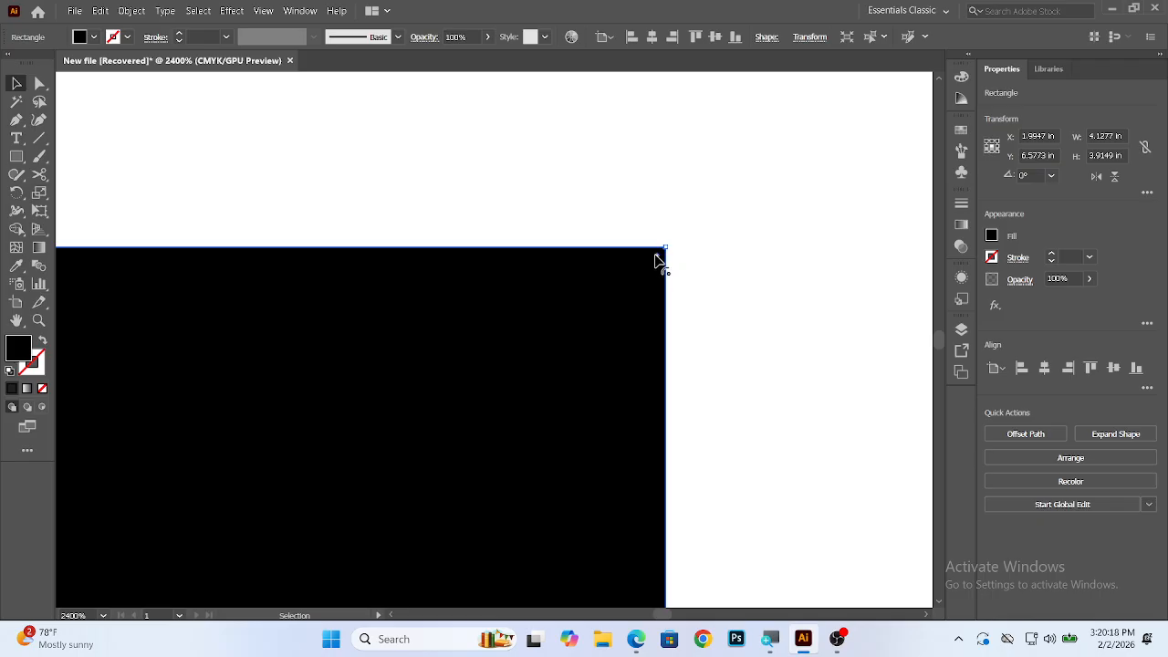
{"action": "left_click_drag", "start_coordinate": [661, 262], "coordinate": [536, 372]}
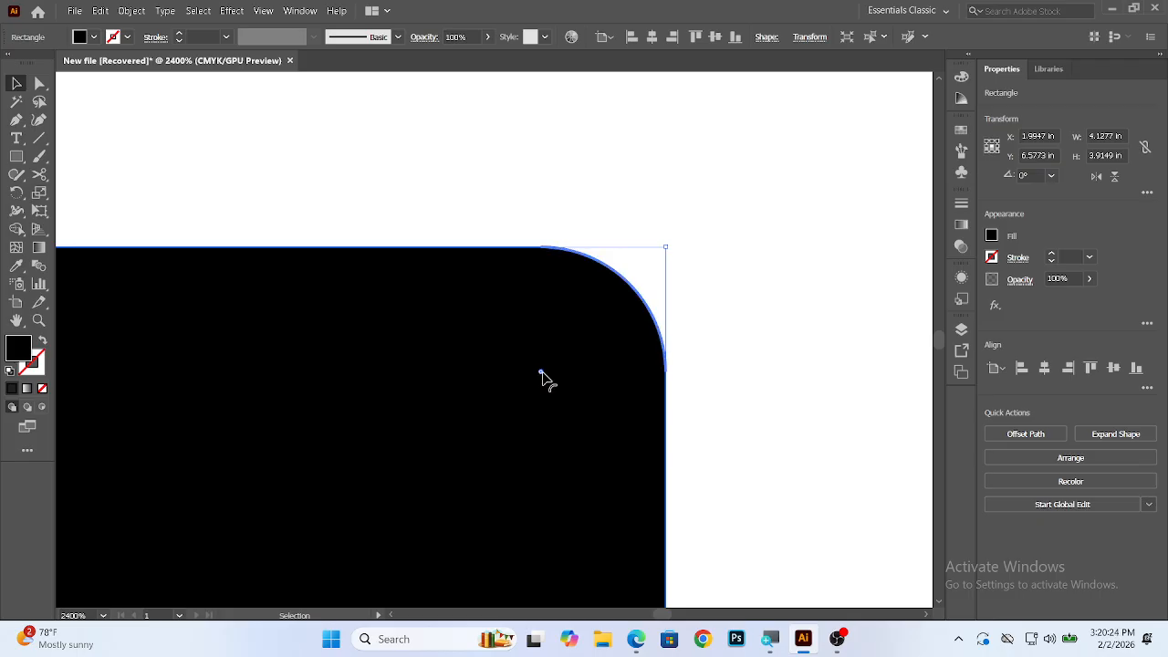
Deselect the black rectangle and draw a second one about 3.75 × 1.83 in on the upper part of the artboard
{"action": "scroll", "coordinate": [548, 380], "scroll_direction": "down", "scroll_amount": 3}
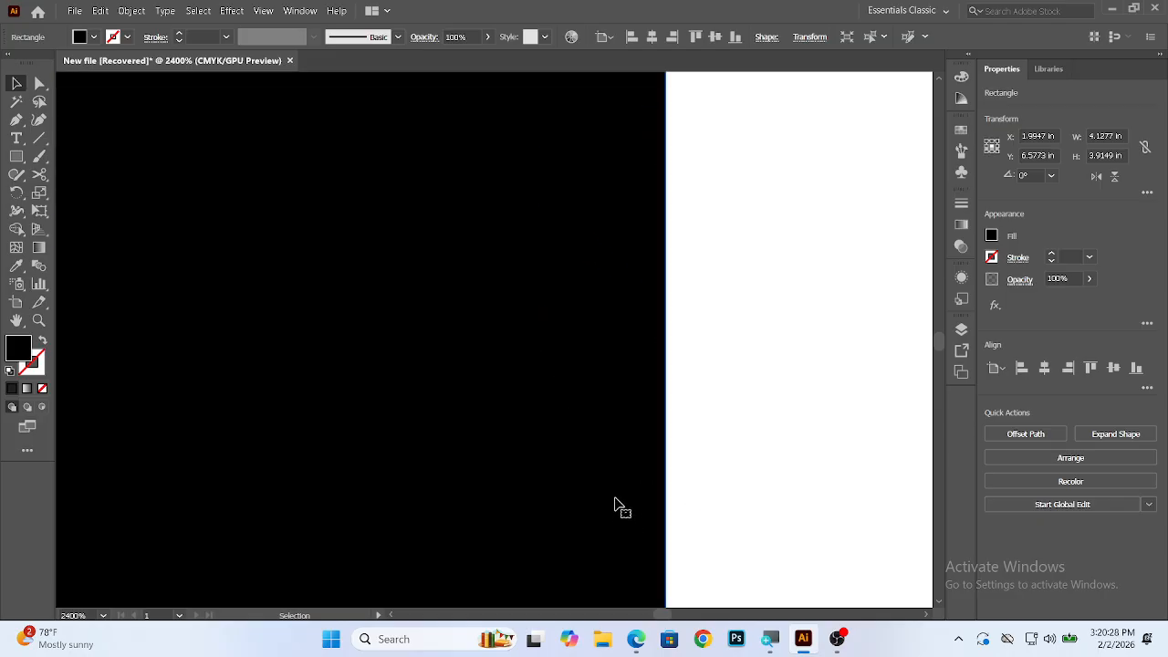
{"action": "key", "text": "super"}
{"action": "key", "text": "super"}
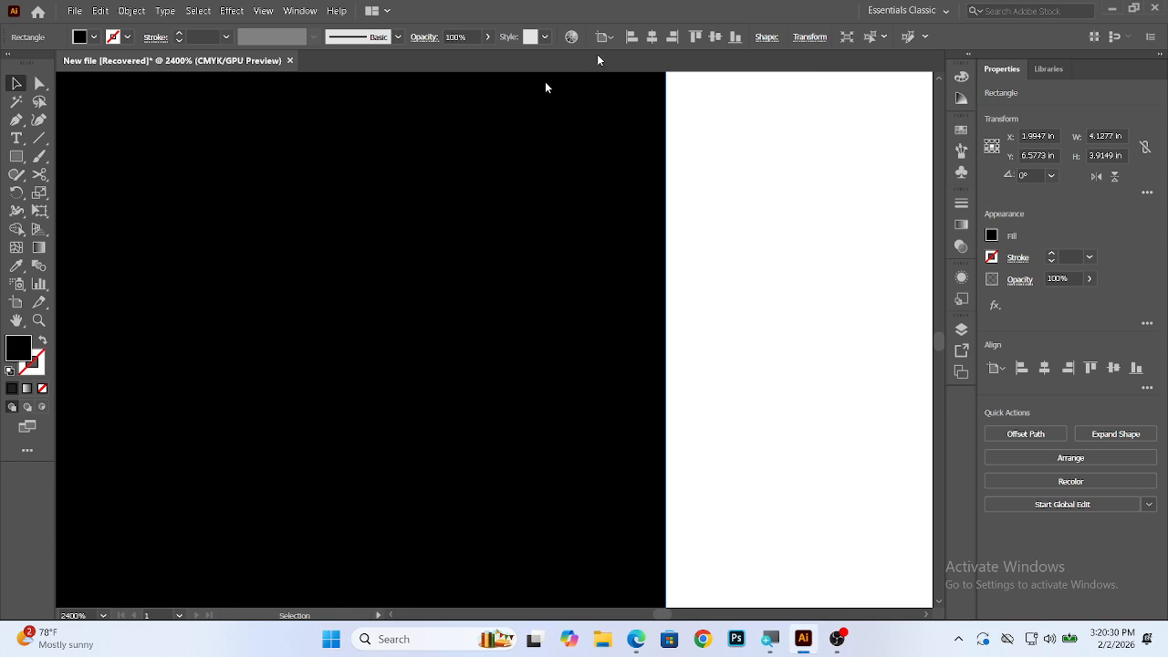
{"action": "left_click", "coordinate": [726, 169]}
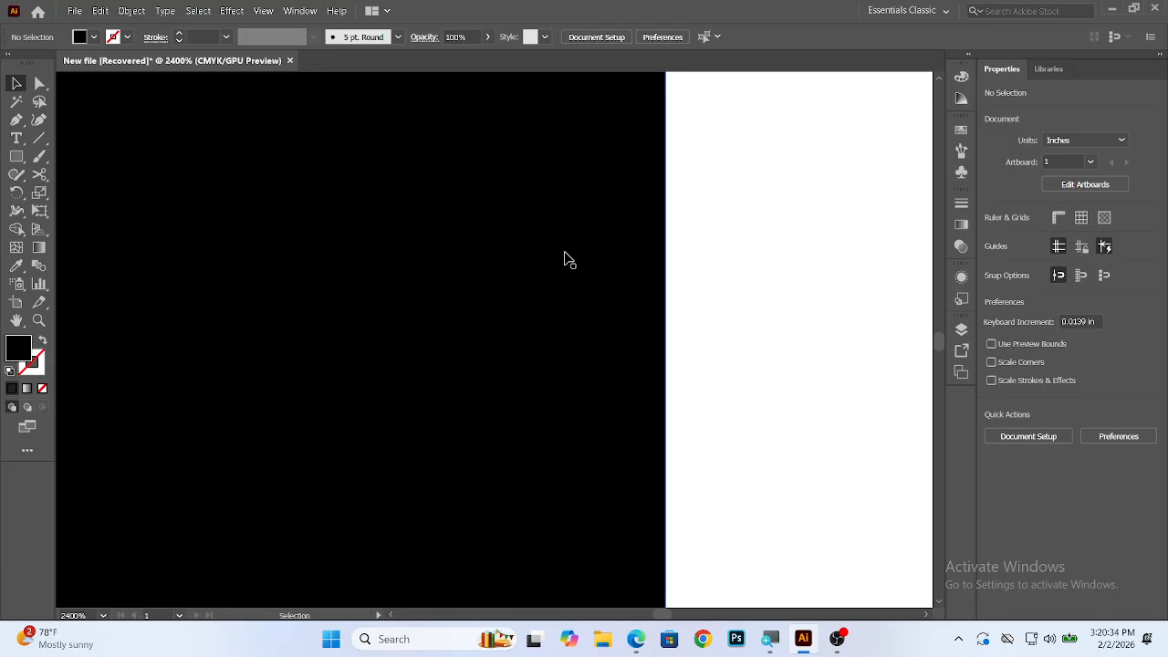
{"action": "key", "text": "ctrl+0"}
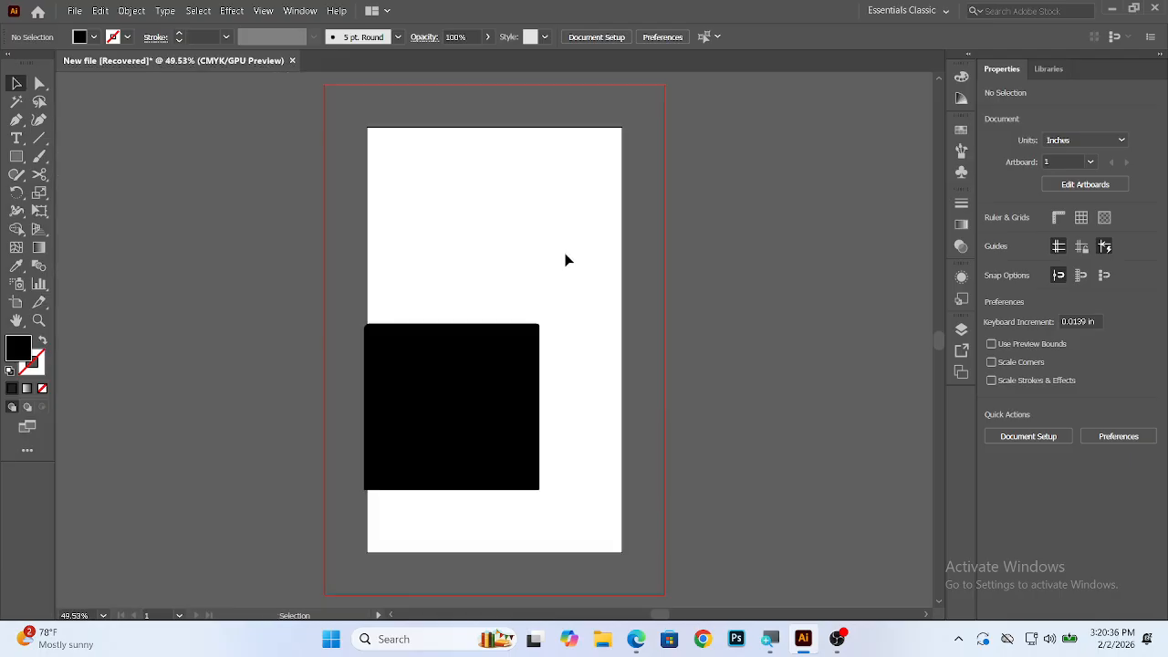
{"action": "left_click", "coordinate": [15, 156]}
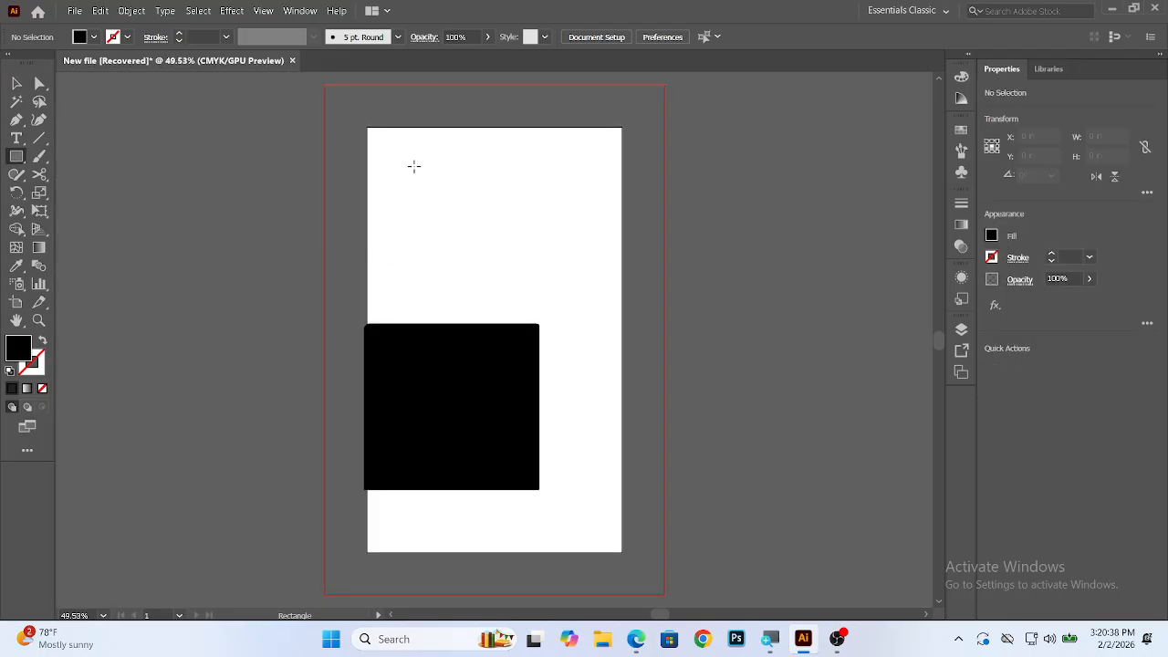
{"action": "left_click_drag", "start_coordinate": [414, 167], "coordinate": [566, 241]}
Round all four corners of the upper rectangle to the maximum radius, forming a pill shape
{"action": "scroll", "coordinate": [542, 243], "scroll_direction": "up", "scroll_amount": 10}
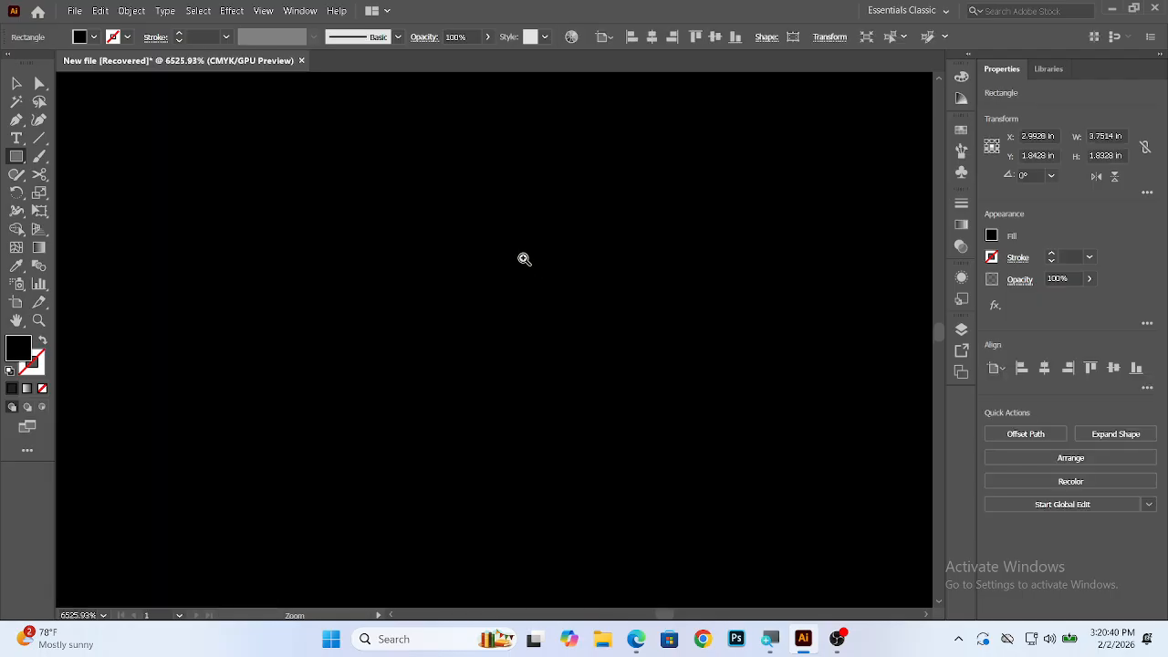
{"action": "key", "text": "ctrl+0"}
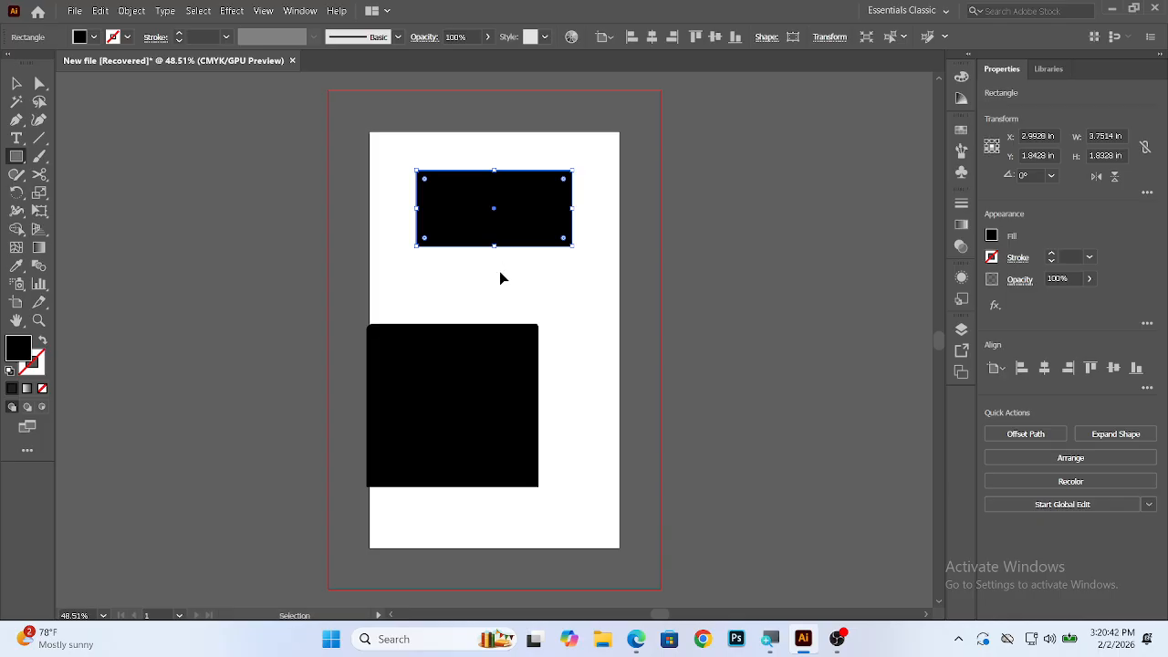
{"action": "left_click", "coordinate": [516, 269], "text": "ctrl"}
{"action": "left_click", "coordinate": [515, 270], "text": "ctrl"}
{"action": "left_click", "coordinate": [515, 270], "text": "ctrl"}
{"action": "scroll", "coordinate": [495, 274], "scroll_direction": "down", "scroll_amount": 2}
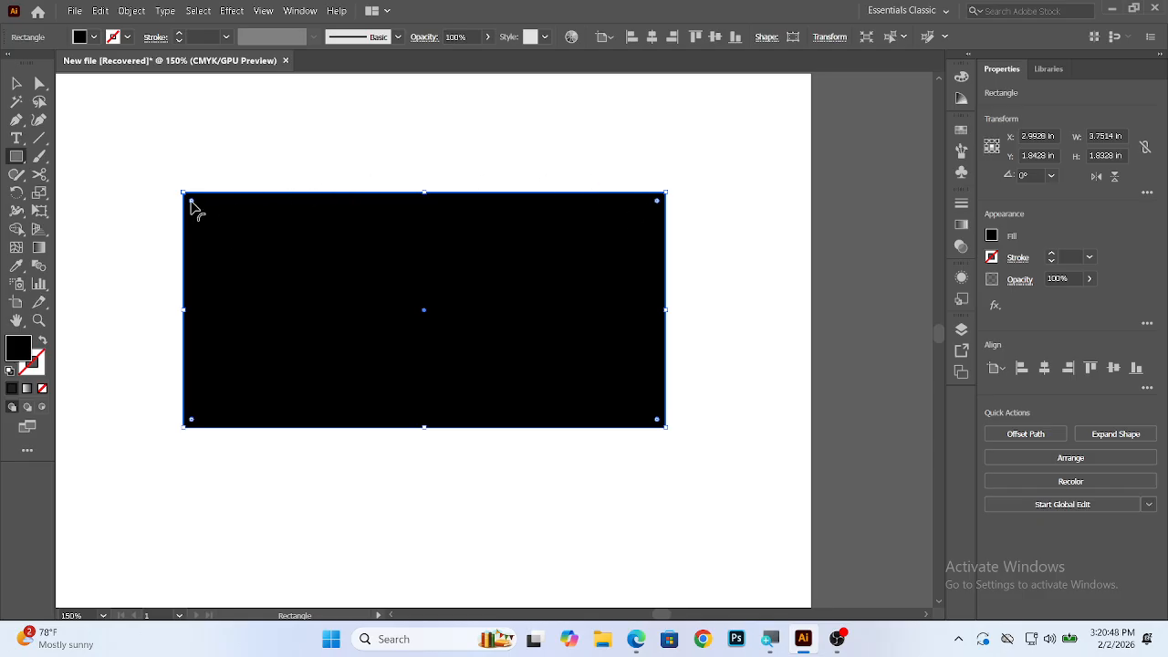
{"action": "left_click_drag", "start_coordinate": [192, 202], "coordinate": [402, 357]}
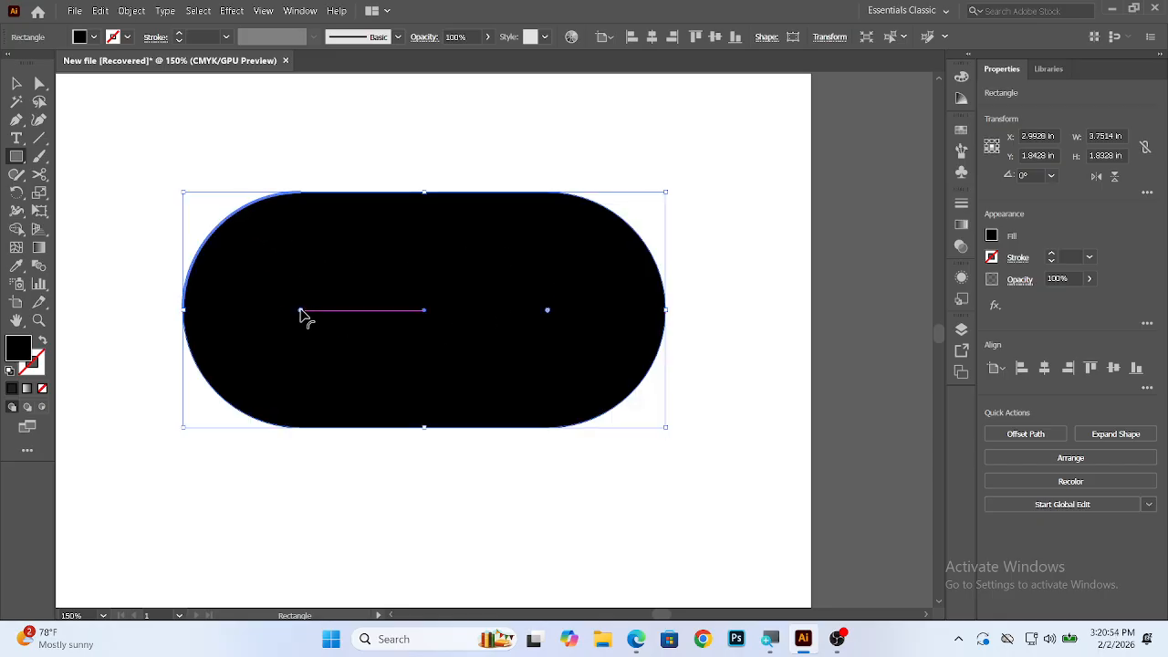
Reduce the corner rounding of the pill shape, and delete all shapes from the artboard
{"action": "left_click_drag", "start_coordinate": [301, 311], "coordinate": [235, 230]}
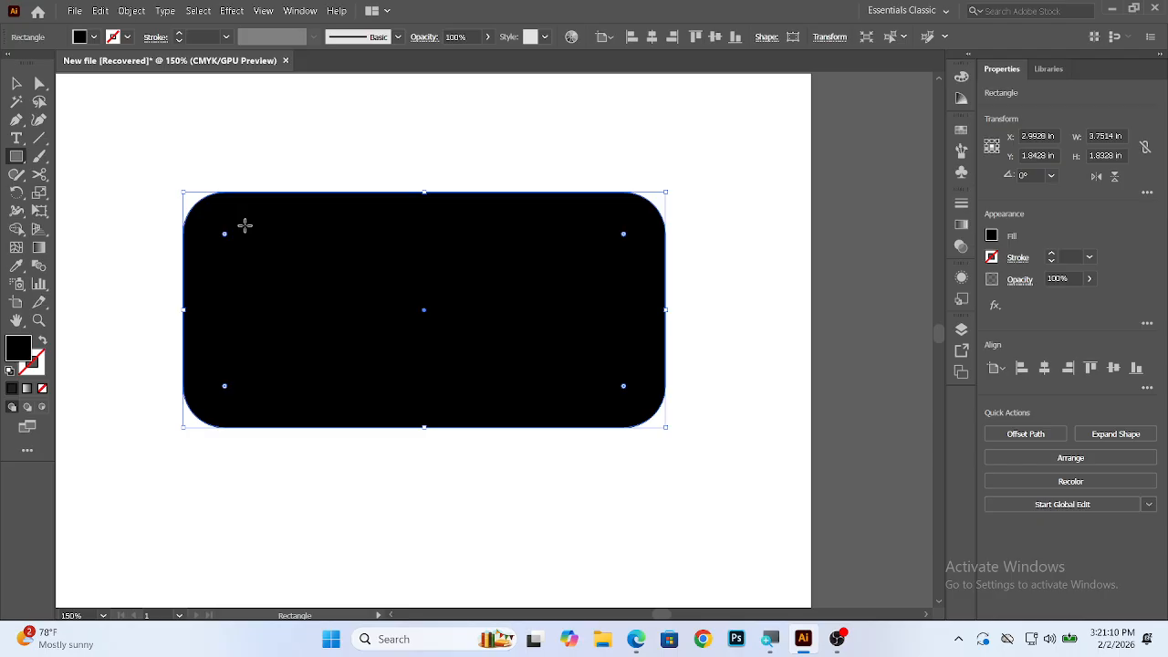
{"action": "key", "text": "ctrl+a"}
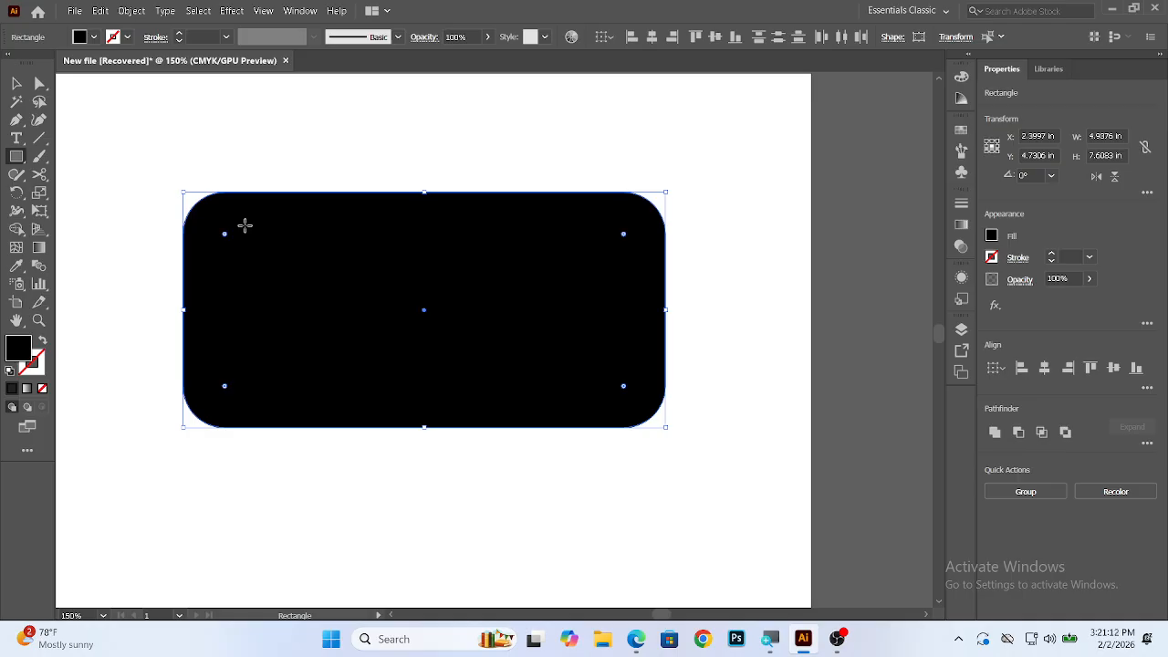
{"action": "key", "text": "Delete"}
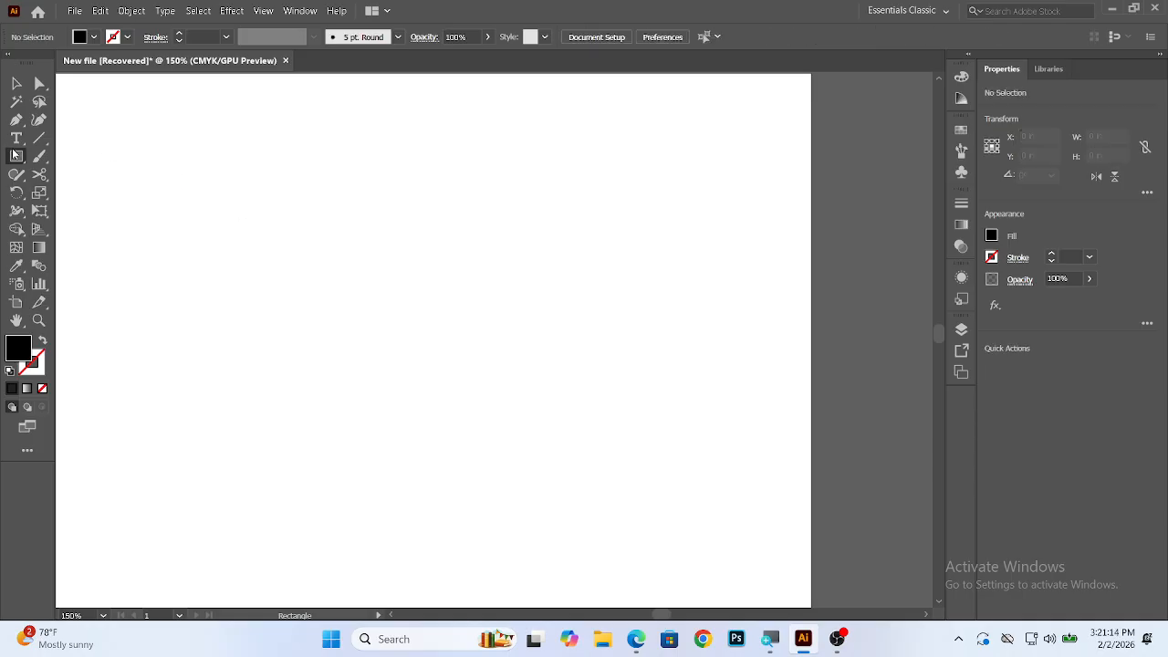
Draw a black rectangle about 4.66 × 2.76 in on the upper part of the artboard with the Rectangle tool
{"action": "right_click", "coordinate": [15, 158]}
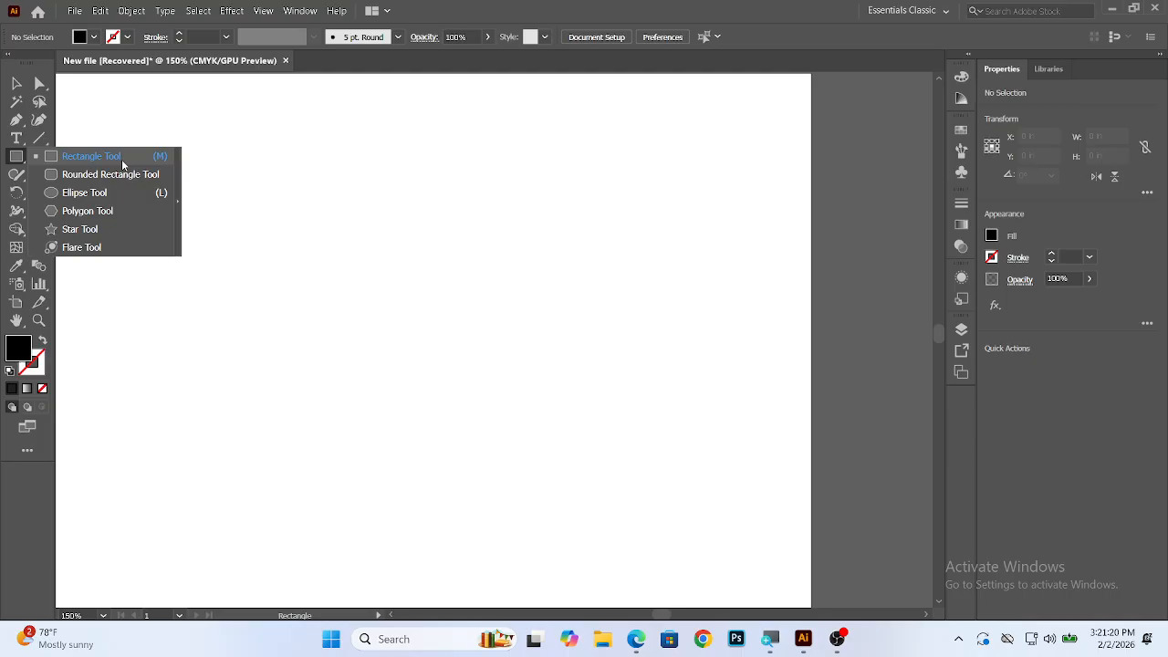
{"action": "left_click", "coordinate": [121, 157]}
{"action": "left_click_drag", "start_coordinate": [141, 134], "coordinate": [741, 489]}
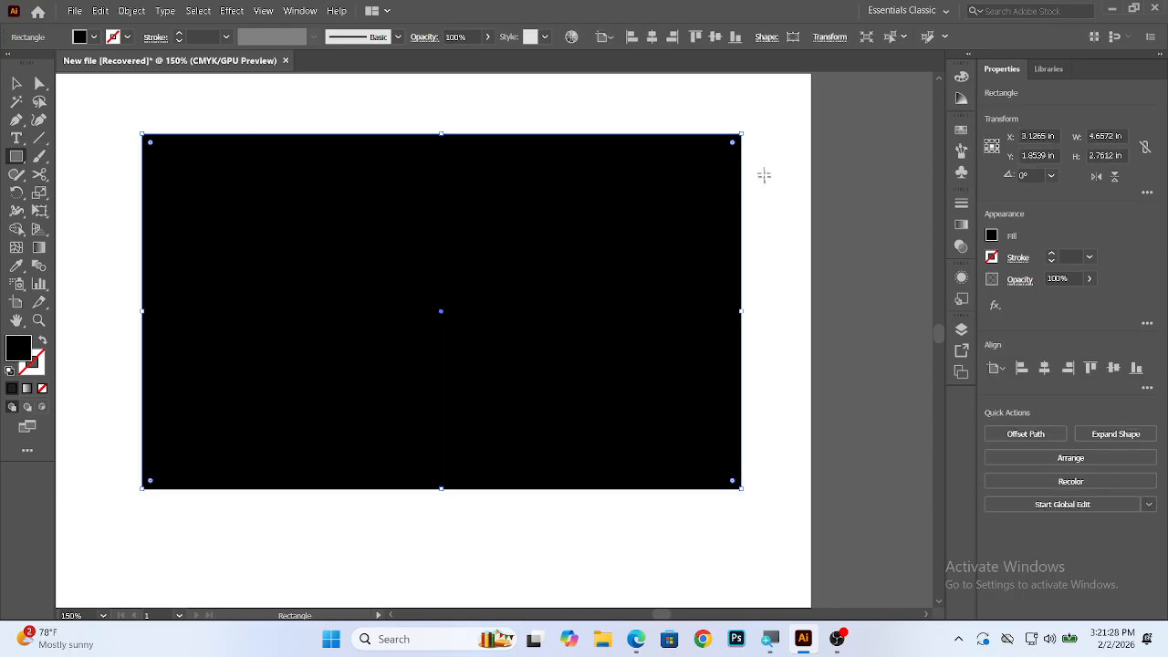
{"action": "key", "text": "ctrl+space"}
{"action": "left_click", "coordinate": [345, 148]}
{"action": "left_click", "coordinate": [478, 365]}
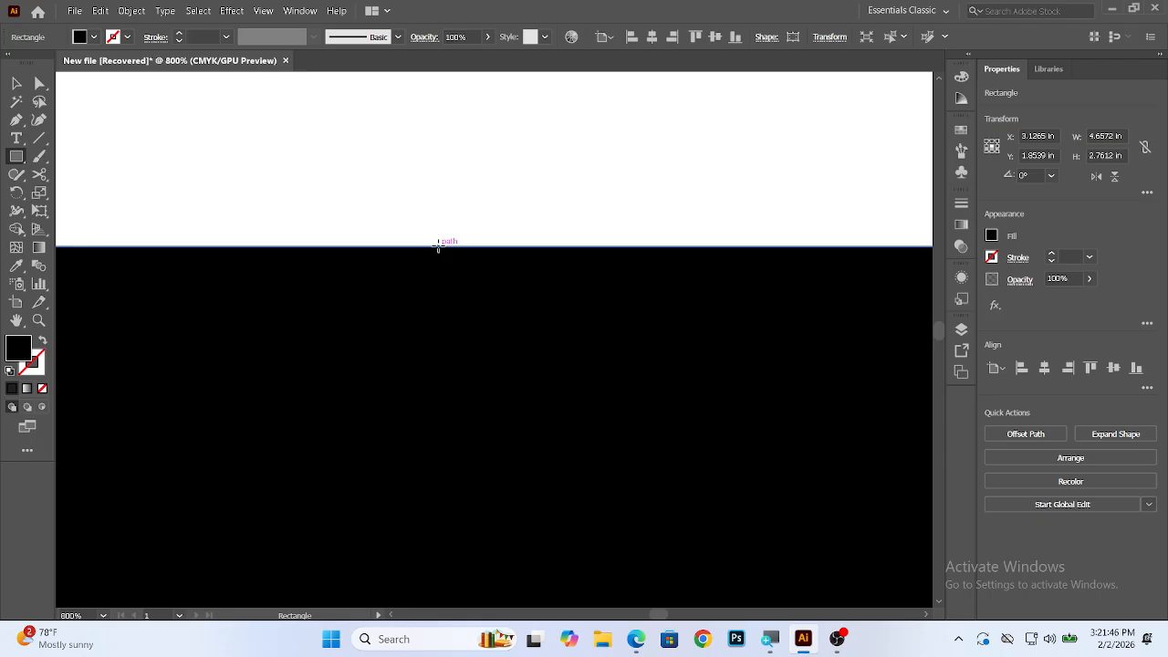
{"action": "key", "text": "ctrl+0"}
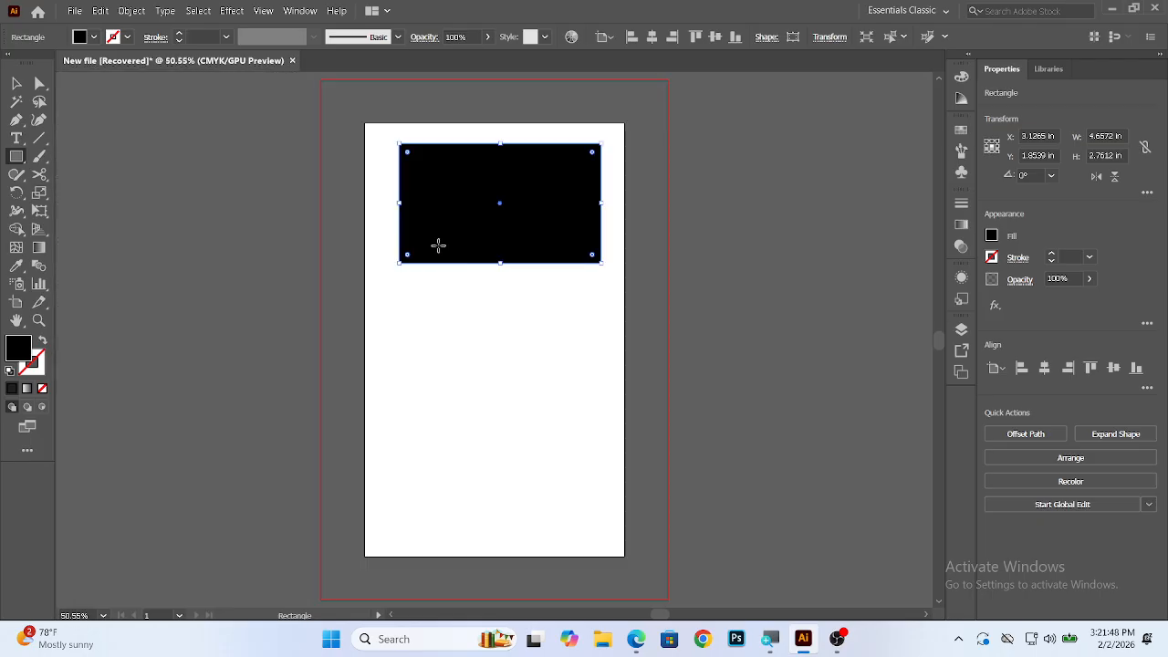
{"action": "left_click", "coordinate": [484, 274]}
{"action": "left_click", "coordinate": [521, 279]}
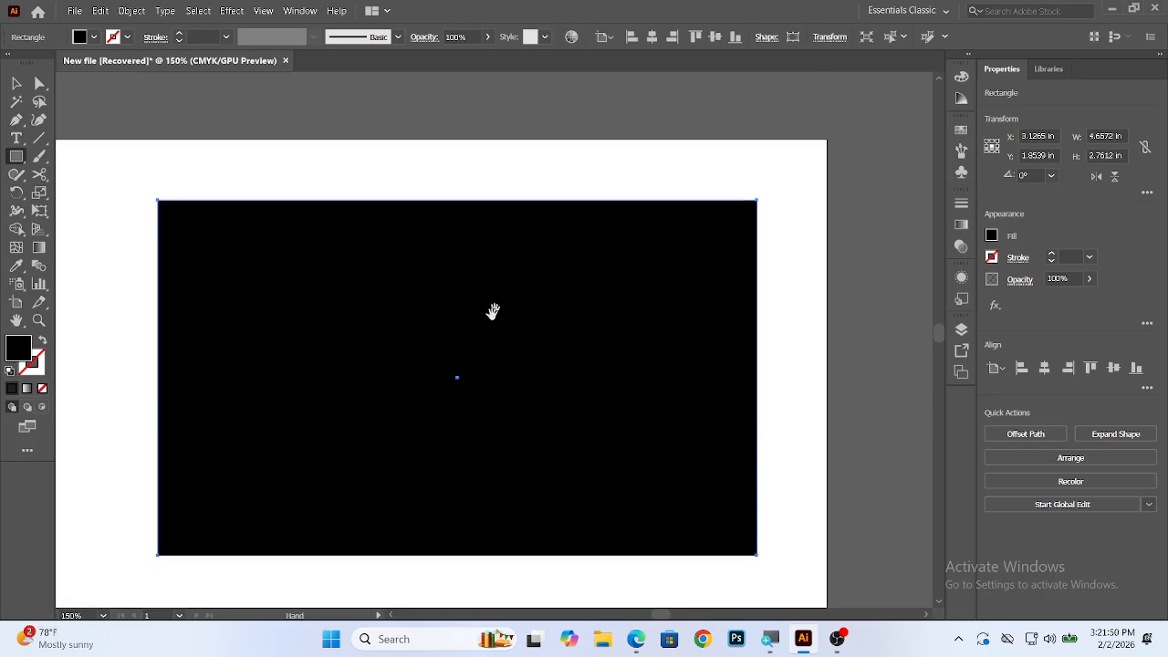
{"action": "left_click_drag", "start_coordinate": [493, 311], "coordinate": [456, 263]}
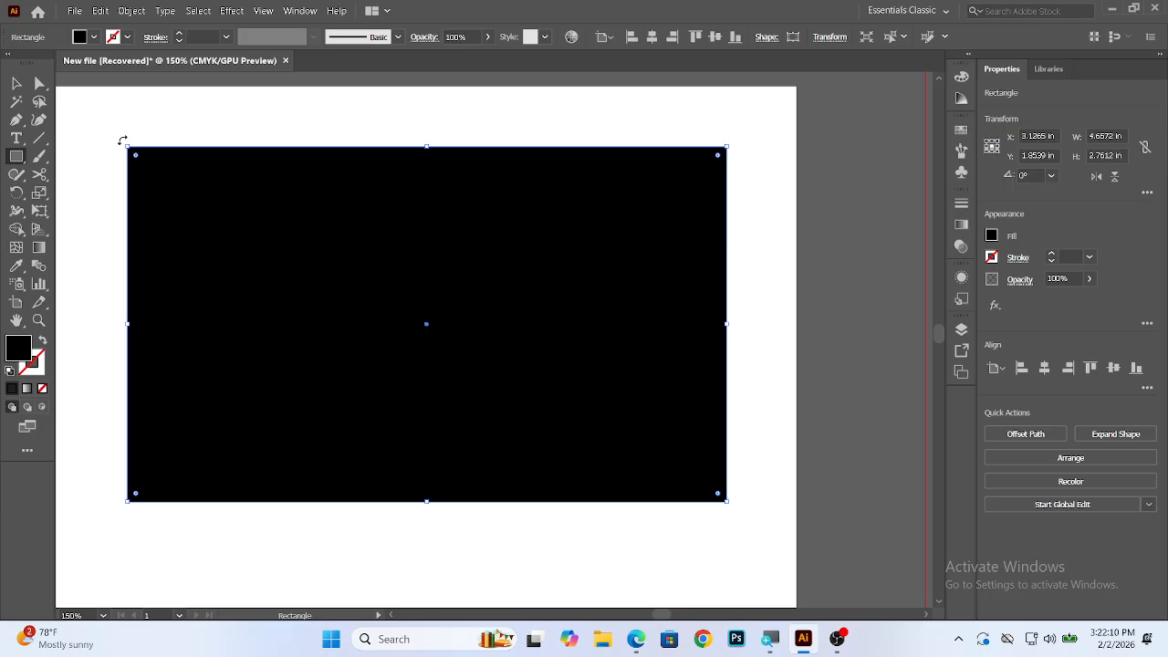
Delete the black rectangle and draw a new one about 4.61 × 3.17 in on the upper part of the artboard
{"action": "left_click", "coordinate": [17, 157]}
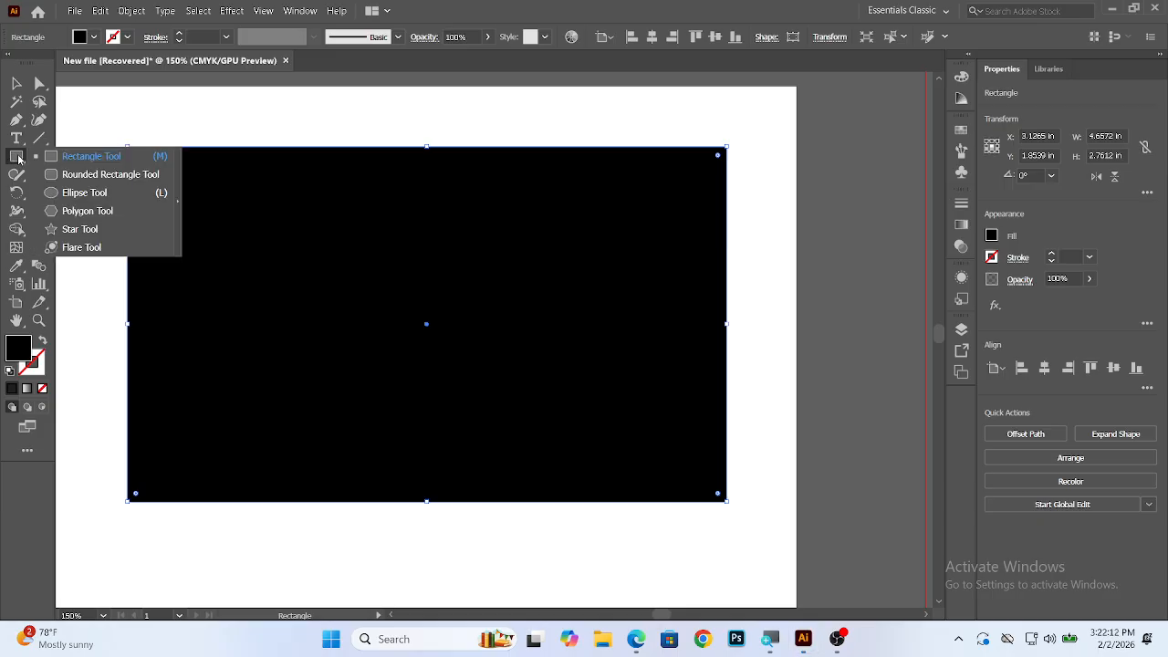
{"action": "left_click", "coordinate": [75, 181]}
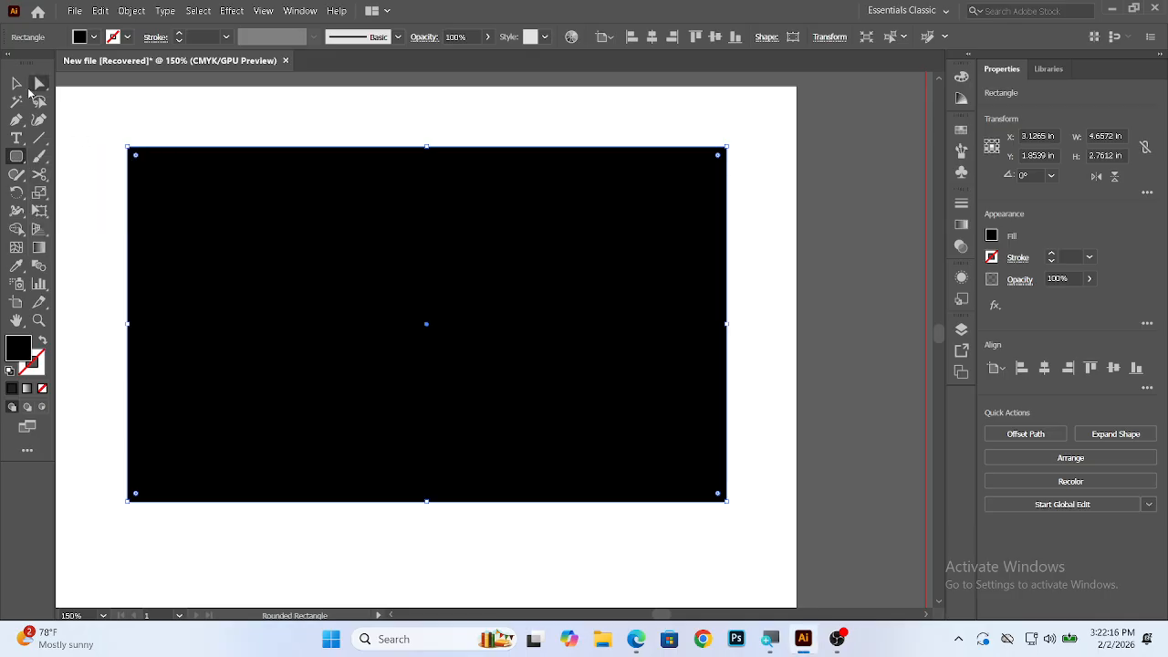
{"action": "key", "text": "v"}
{"action": "left_click_drag", "start_coordinate": [118, 123], "coordinate": [399, 365]}
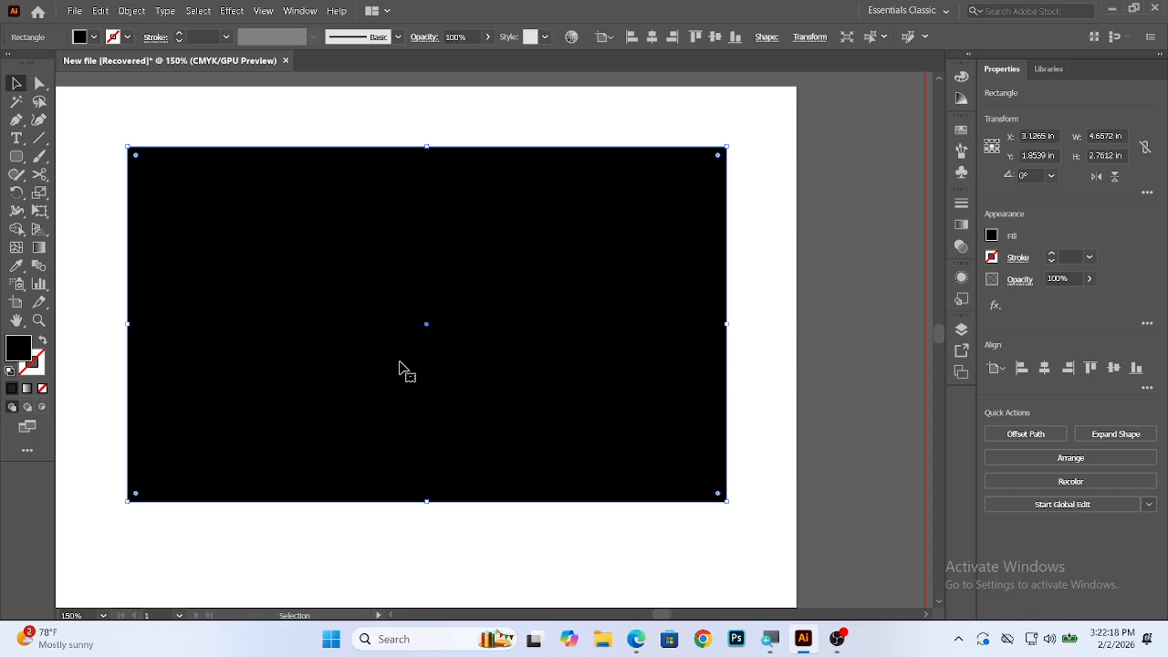
{"action": "key", "text": "Delete"}
{"action": "left_click_drag", "start_coordinate": [16, 156], "coordinate": [77, 157]}
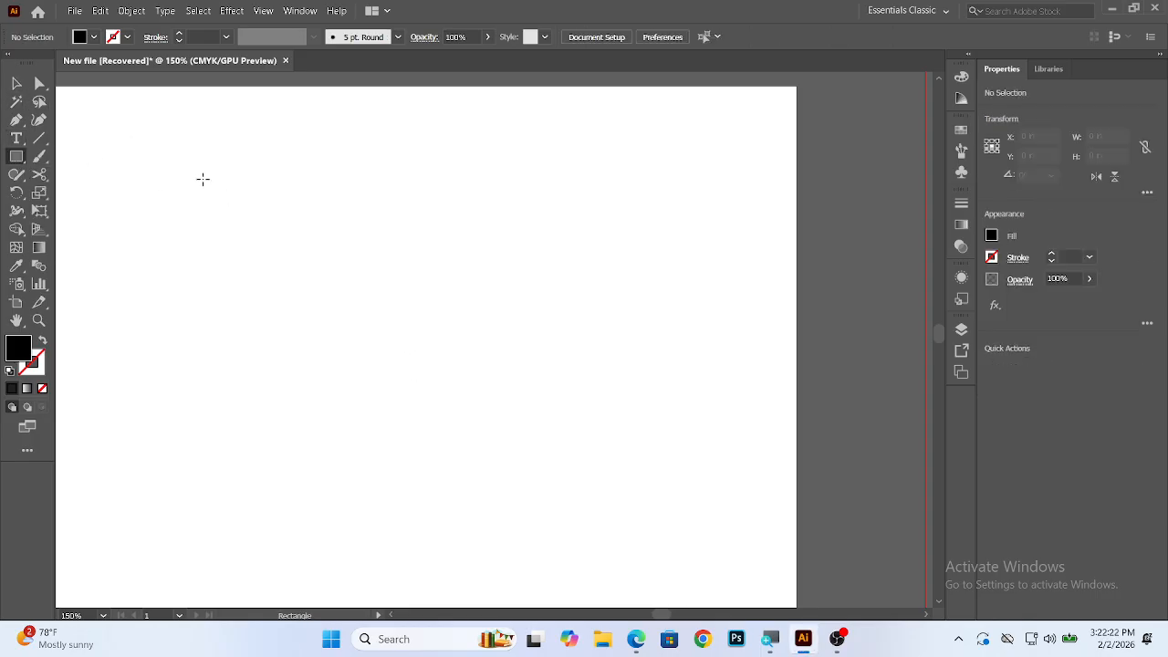
{"action": "left_click_drag", "start_coordinate": [162, 153], "coordinate": [756, 561]}
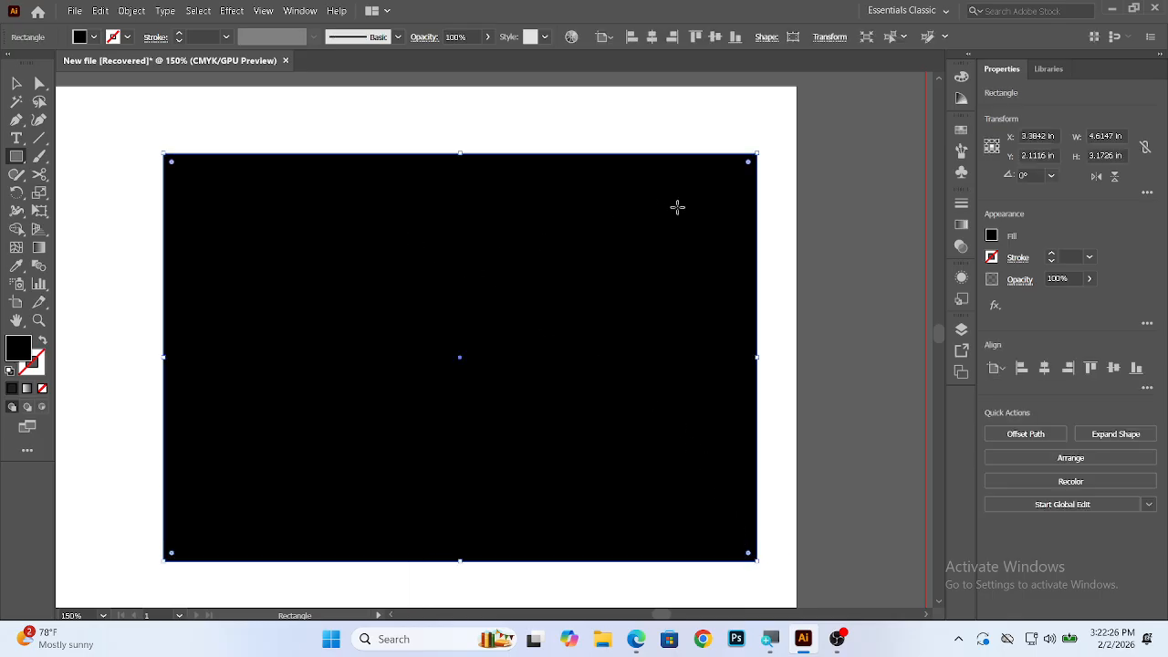
Examine the top-left corner of the rectangle at very high magnification
{"action": "key", "text": "ctrl+space"}
{"action": "left_click", "coordinate": [235, 211]}
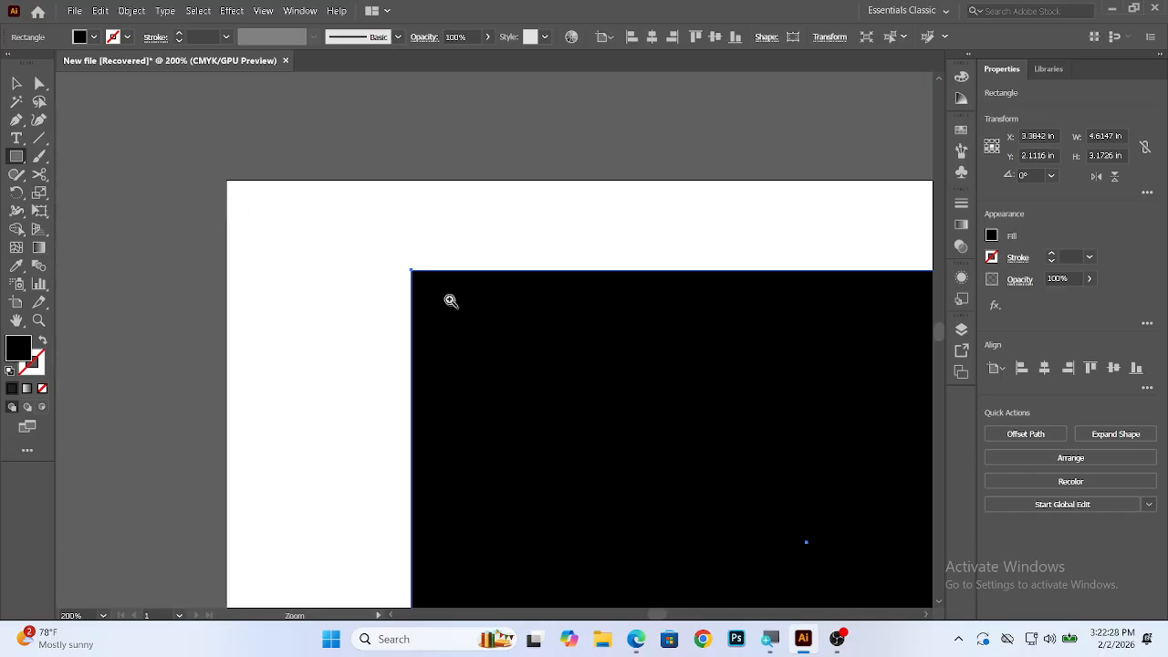
{"action": "left_click", "coordinate": [451, 302]}
{"action": "left_click", "coordinate": [520, 365]}
{"action": "left_click", "coordinate": [467, 311]}
{"action": "left_click", "coordinate": [438, 320]}
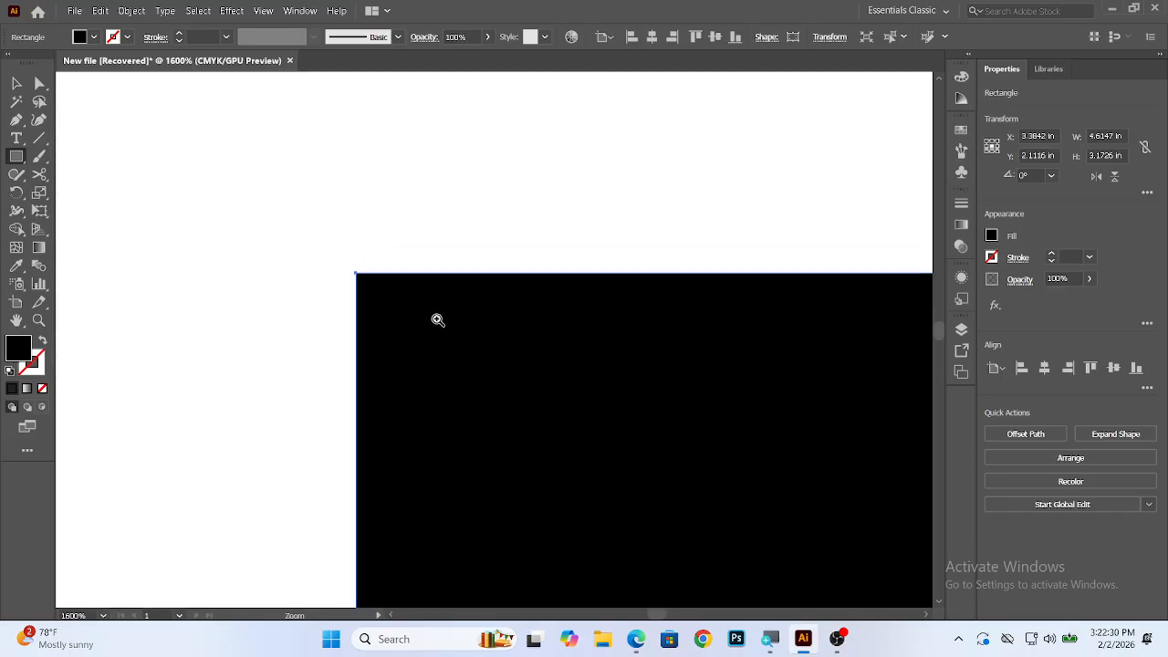
{"action": "left_click", "coordinate": [439, 320]}
{"action": "left_click", "coordinate": [456, 301]}
{"action": "left_click", "coordinate": [492, 285]}
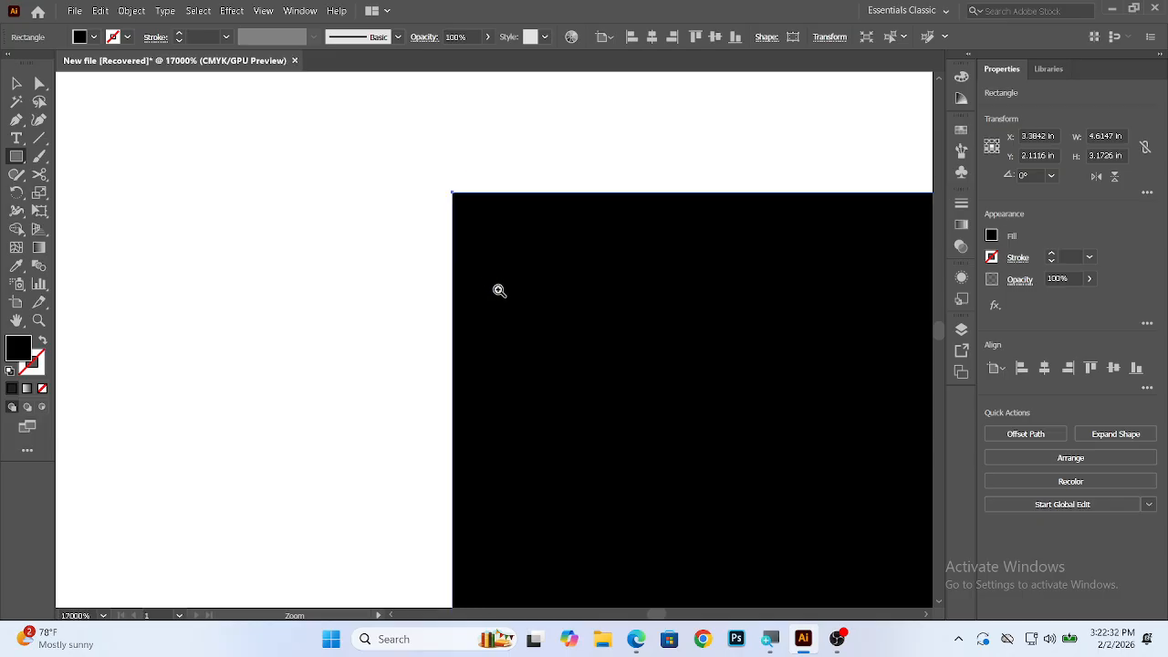
{"action": "left_click", "coordinate": [489, 244]}
Draw two rounded rectangles, about 0.0208 × 0.0174 in and 0.0201 × 0.0155 in, near the large rectangle's top-left corner, and reduce each one's corner rounding
{"action": "left_click", "coordinate": [16, 156]}
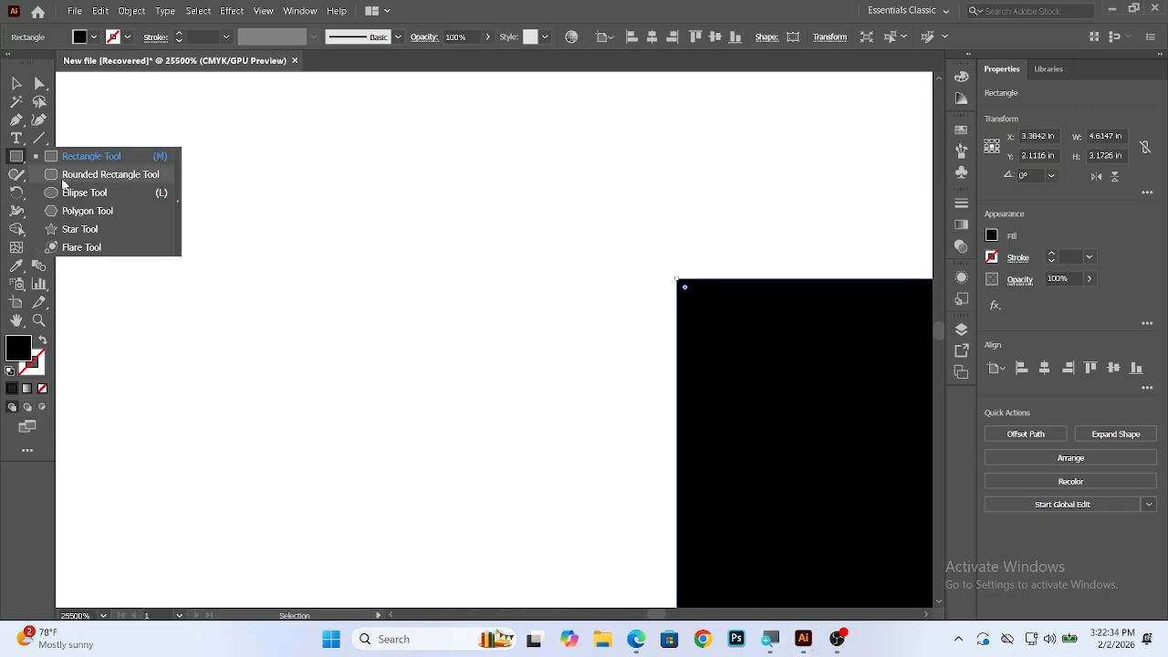
{"action": "left_click", "coordinate": [63, 178]}
{"action": "left_click_drag", "start_coordinate": [138, 121], "coordinate": [594, 503]}
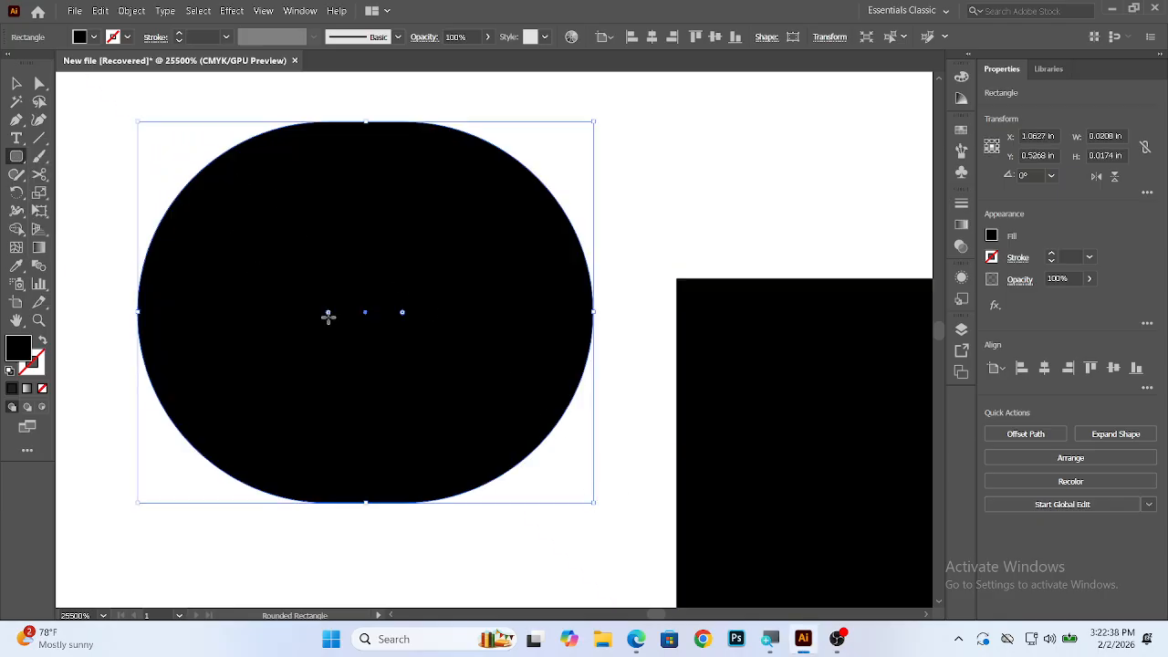
{"action": "left_click_drag", "start_coordinate": [328, 313], "coordinate": [717, 390]}
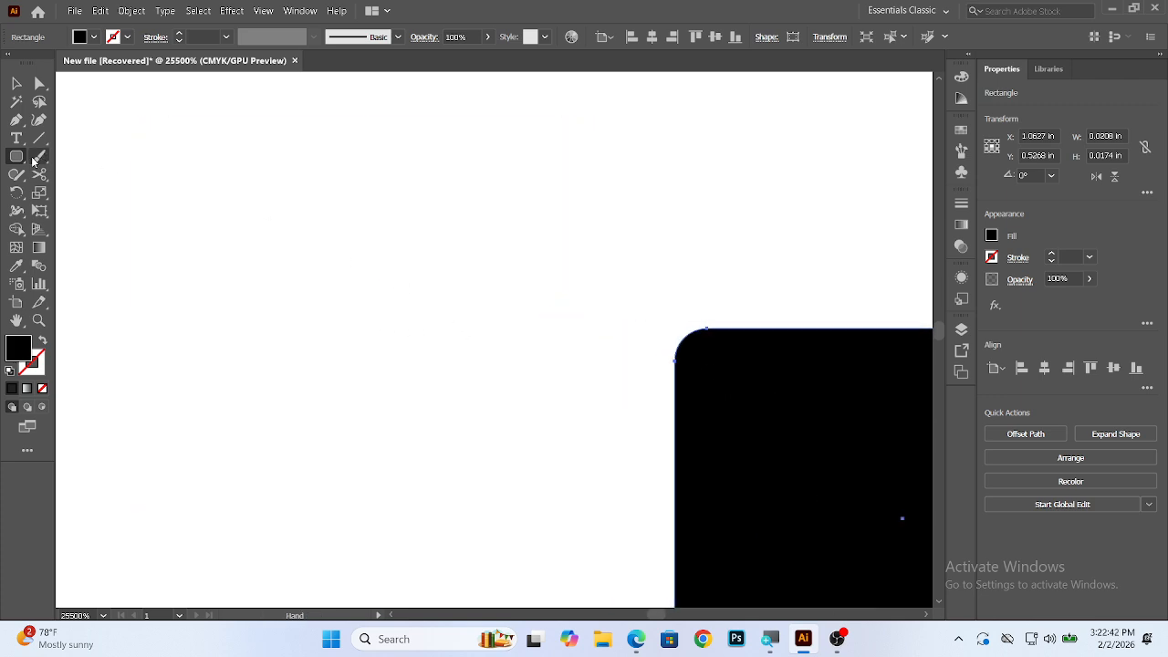
{"action": "left_click_drag", "start_coordinate": [134, 129], "coordinate": [572, 469]}
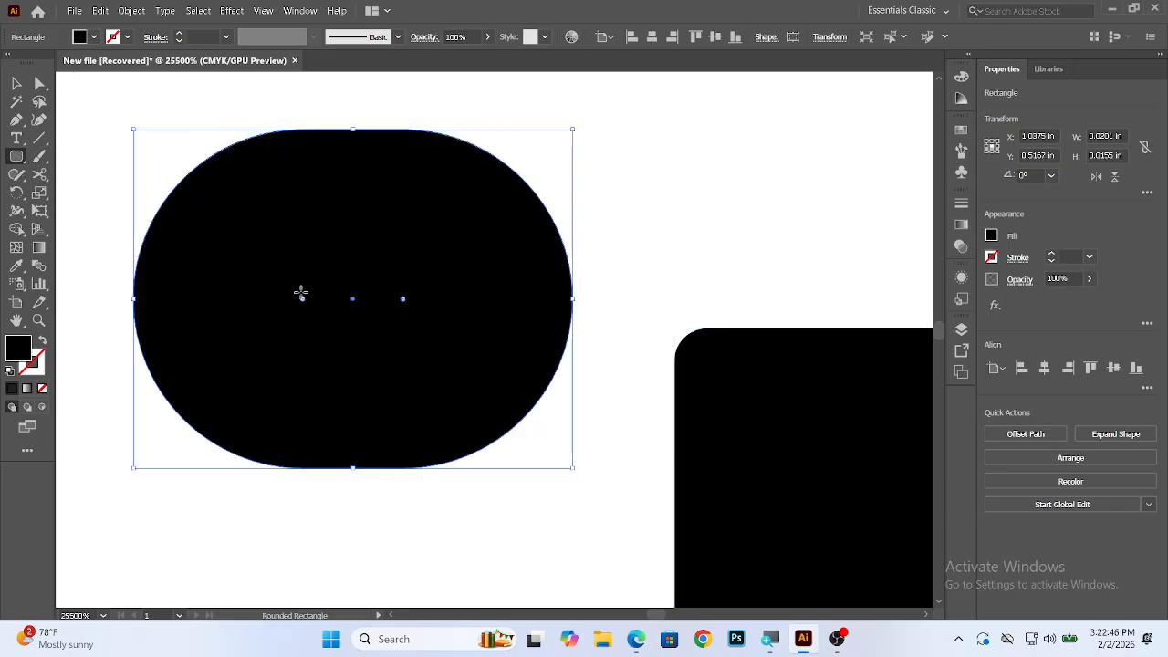
{"action": "left_click_drag", "start_coordinate": [302, 297], "coordinate": [161, 178]}
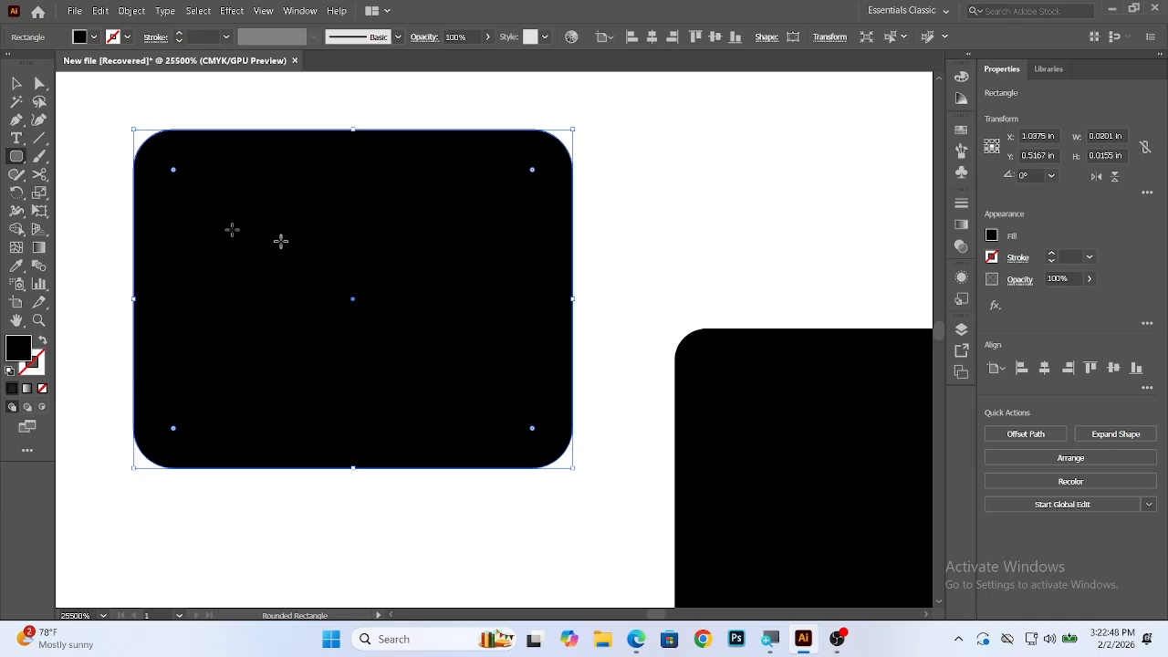
Place a rounded rectangle of 0.0201 × 0.0155 in with a 0.1667 in corner radius by exact dimensions, and reduce its corner rounding
{"action": "left_click", "coordinate": [15, 162]}
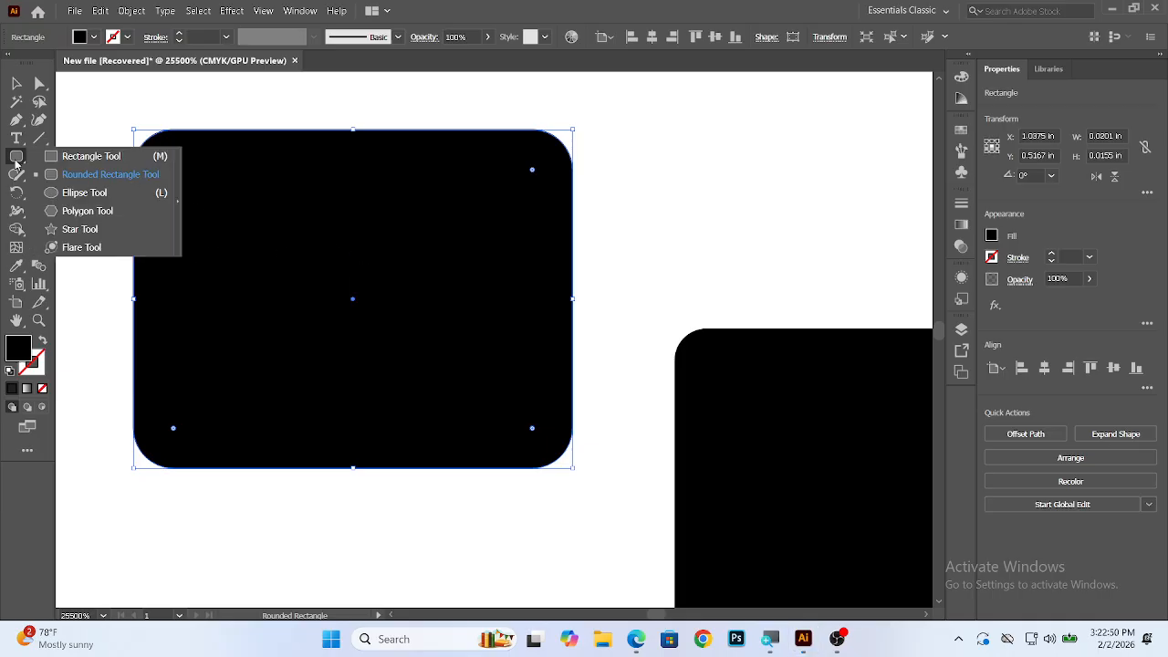
{"action": "left_click", "coordinate": [110, 174]}
{"action": "scroll", "coordinate": [548, 205], "scroll_direction": "right", "scroll_amount": 5}
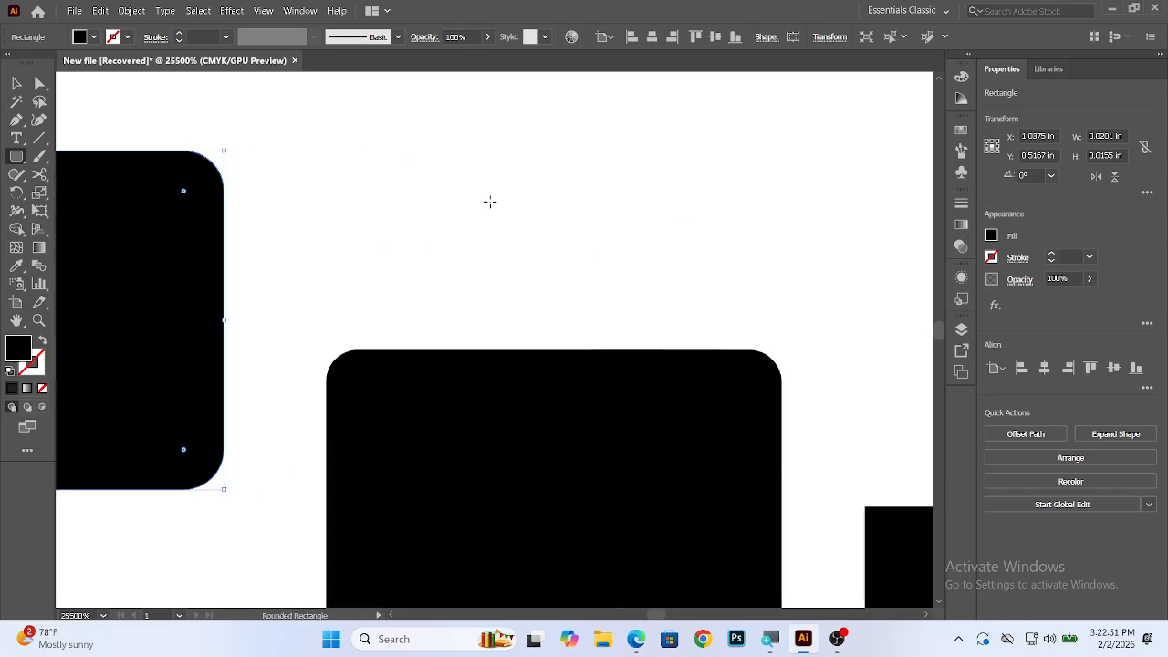
{"action": "left_click", "coordinate": [484, 151]}
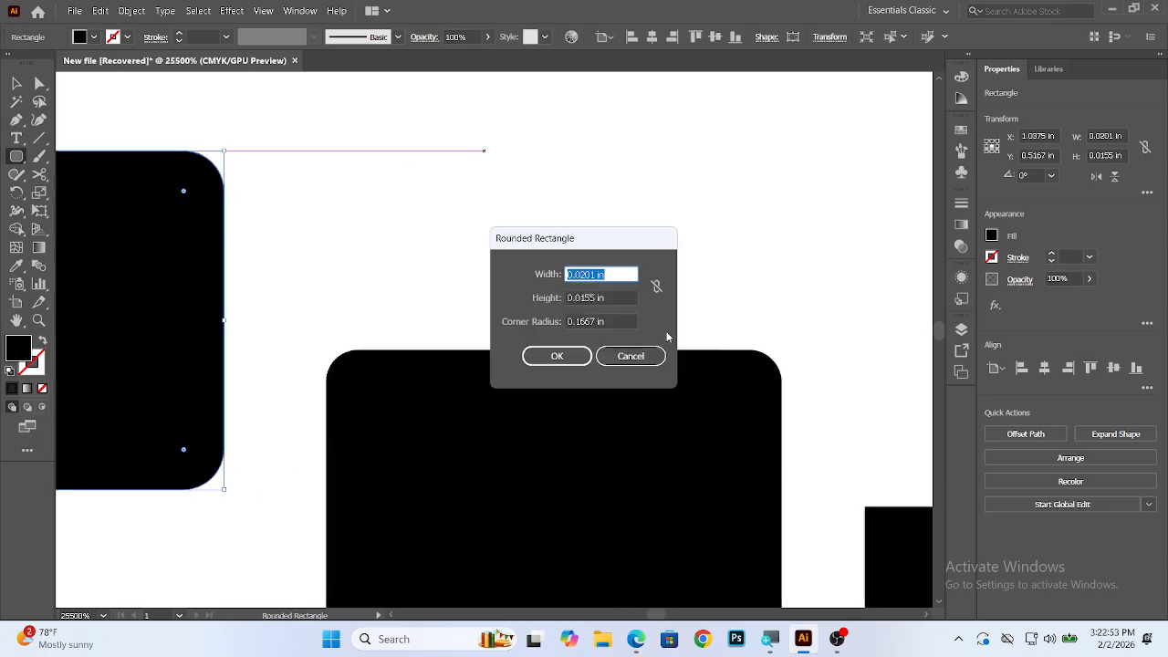
{"action": "left_click", "coordinate": [555, 357]}
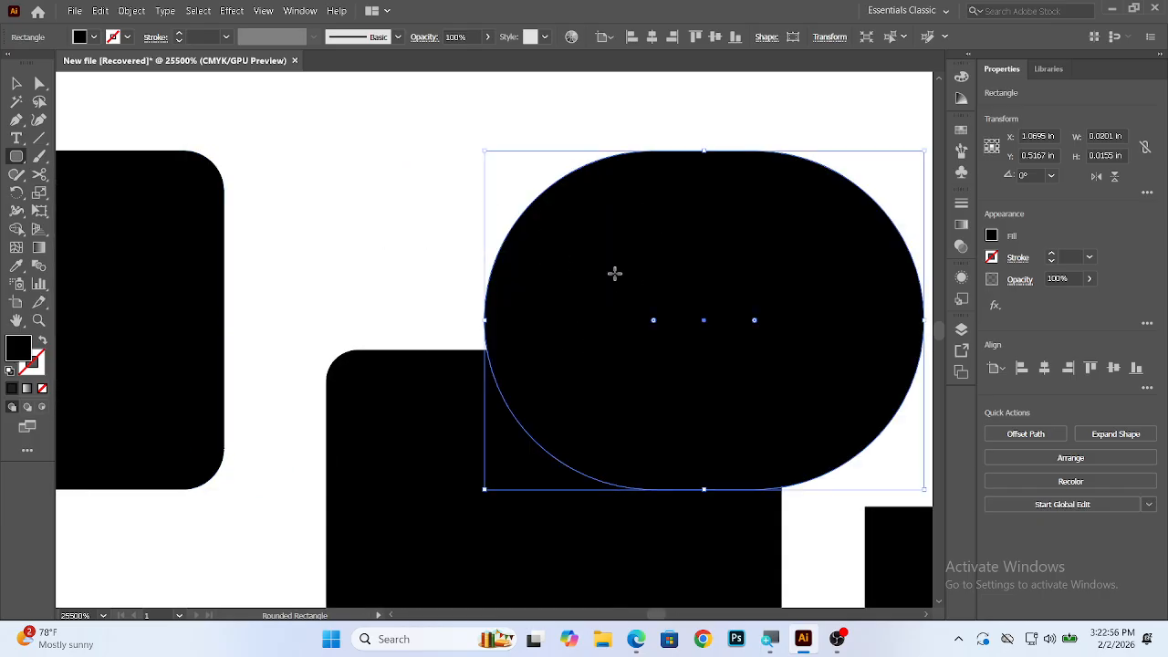
{"action": "left_click_drag", "start_coordinate": [654, 320], "coordinate": [499, 213]}
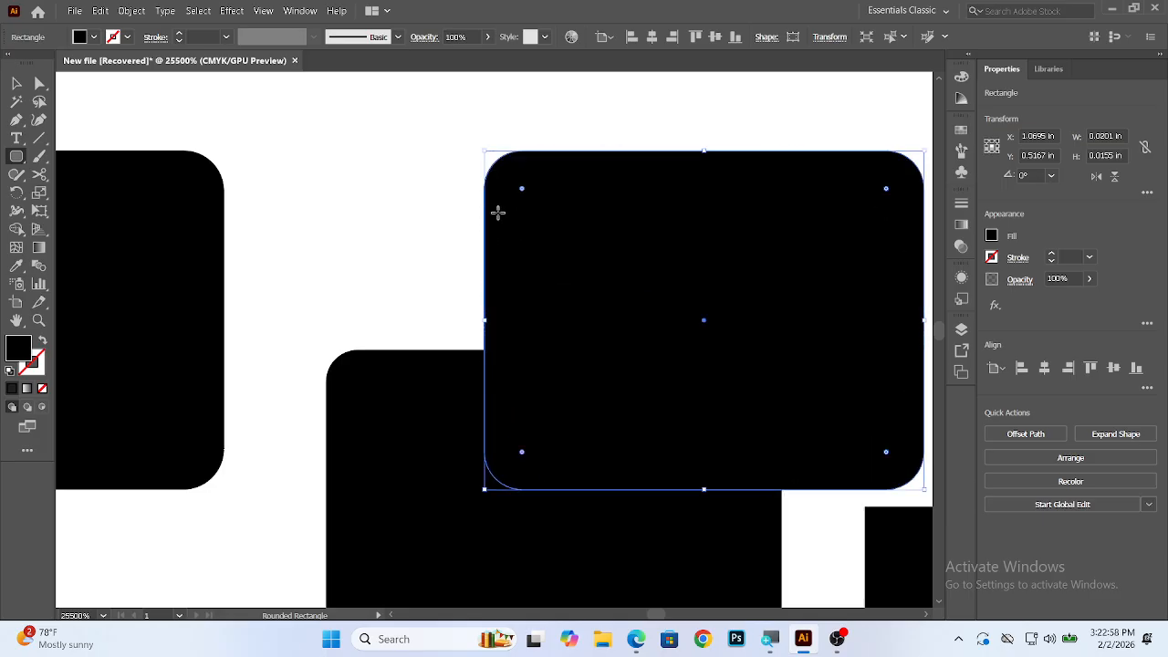
Delete all shapes from the artboard
{"action": "key", "text": "ctrl+a"}
{"action": "key", "text": "Delete"}
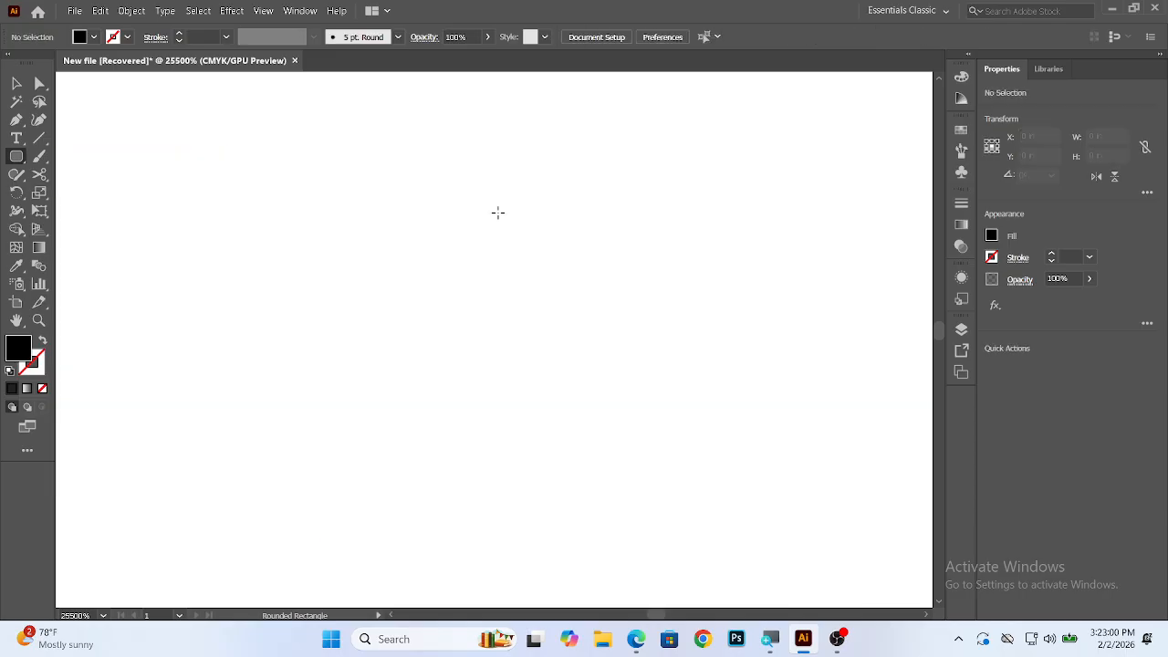
Try drawing an ellipse with the Ellipse tool, and undo it
{"action": "right_click", "coordinate": [17, 156]}
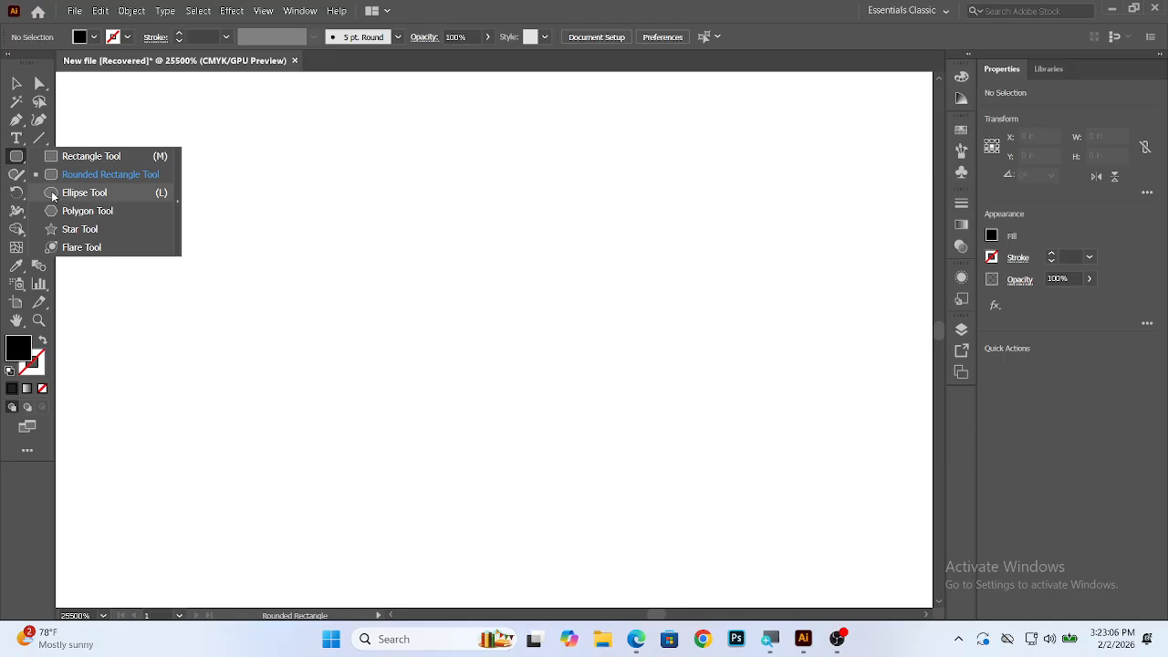
{"action": "left_click", "coordinate": [52, 193]}
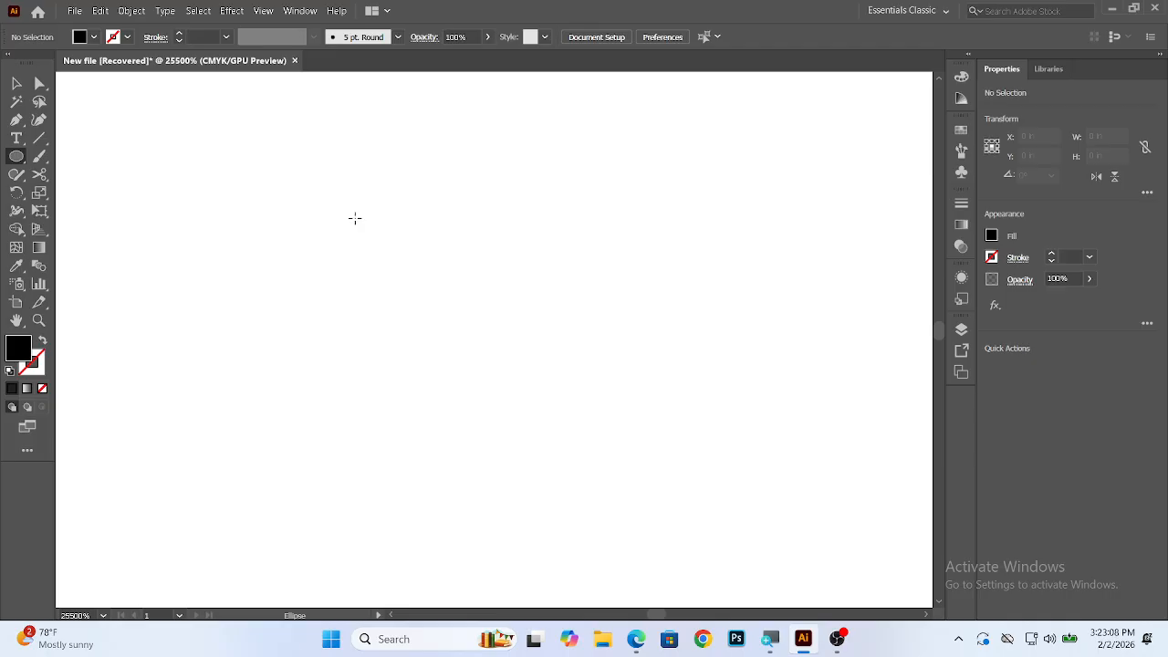
{"action": "left_click_drag", "start_coordinate": [287, 157], "coordinate": [261, 157]}
{"action": "left_click_drag", "start_coordinate": [350, 224], "coordinate": [306, 196]}
{"action": "key", "text": "ctrl+z"}
Try drawing a square with the Rectangle tool, and undo it
{"action": "left_click", "coordinate": [17, 156]}
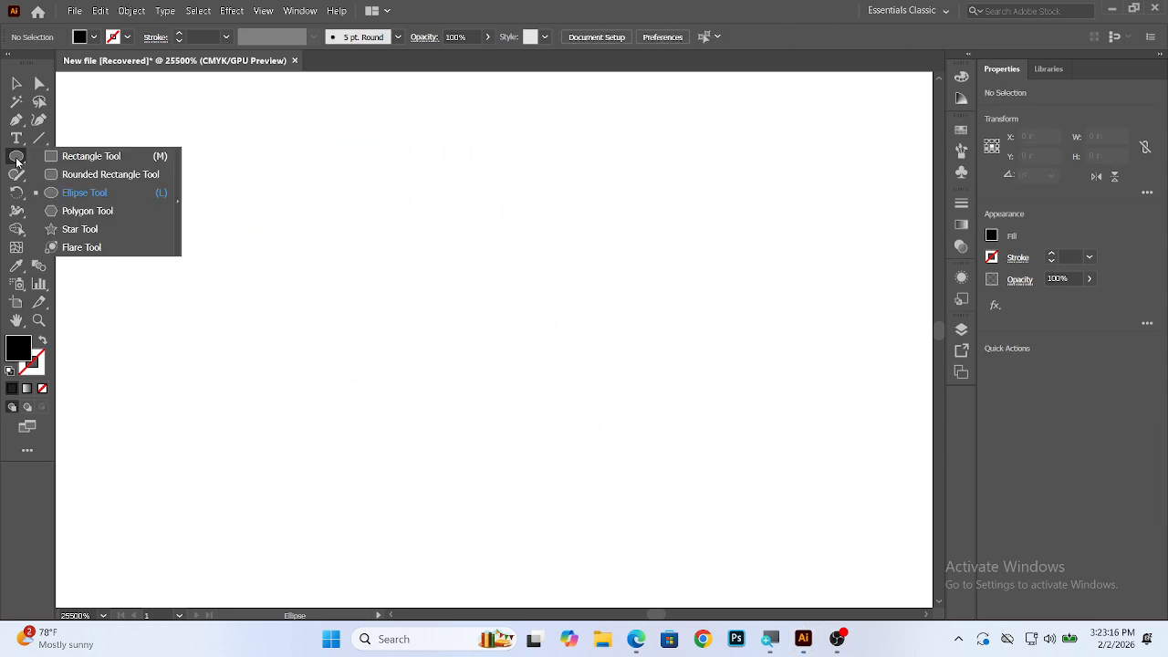
{"action": "left_click", "coordinate": [78, 156]}
{"action": "left_click_drag", "start_coordinate": [292, 157], "coordinate": [598, 462]}
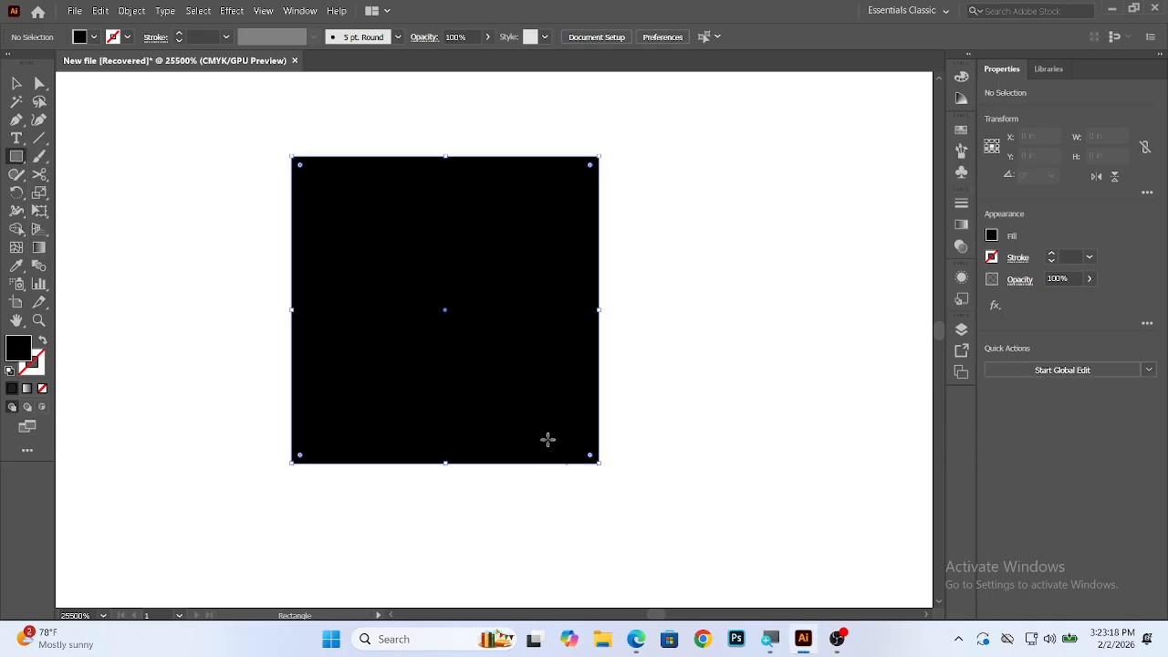
{"action": "key", "text": "ctrl+z"}
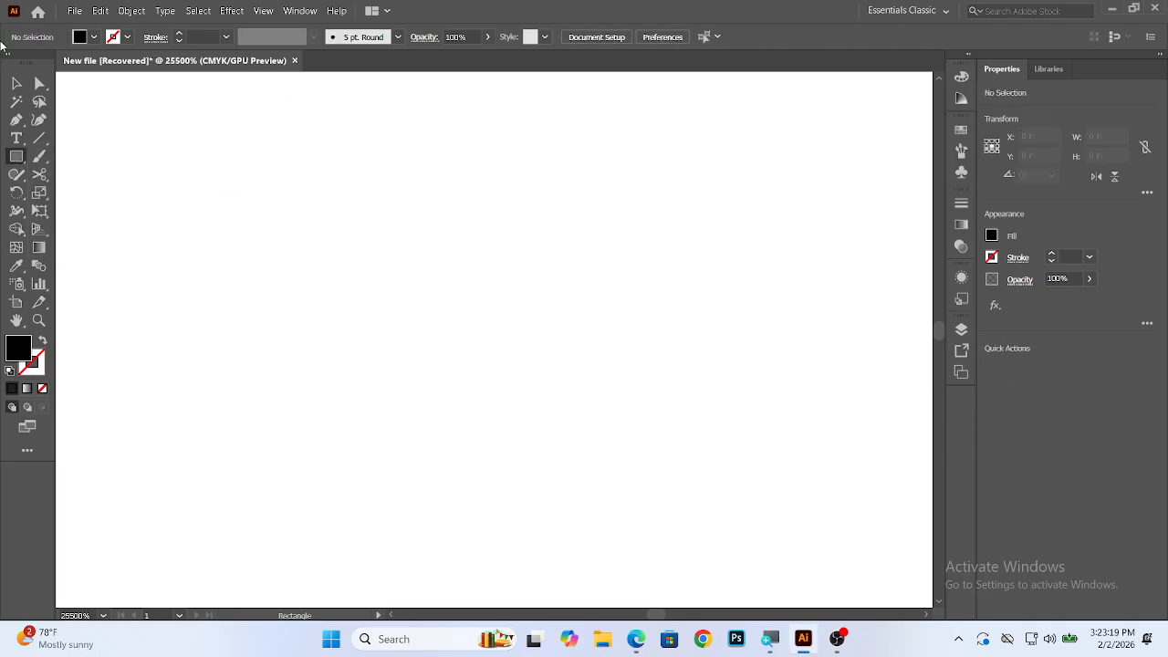
Draw a black circle about 0.0159 in in diameter on the empty artboard with the Ellipse tool
{"action": "left_click", "coordinate": [16, 156]}
{"action": "left_click", "coordinate": [92, 195]}
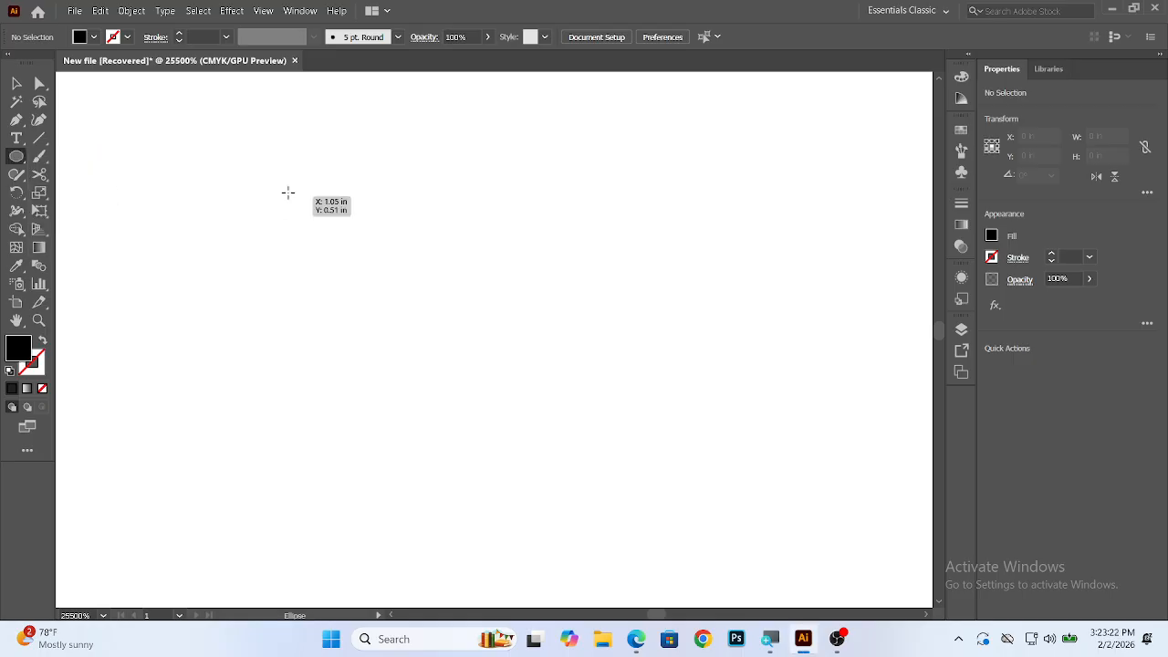
{"action": "left_click_drag", "start_coordinate": [280, 128], "coordinate": [520, 470]}
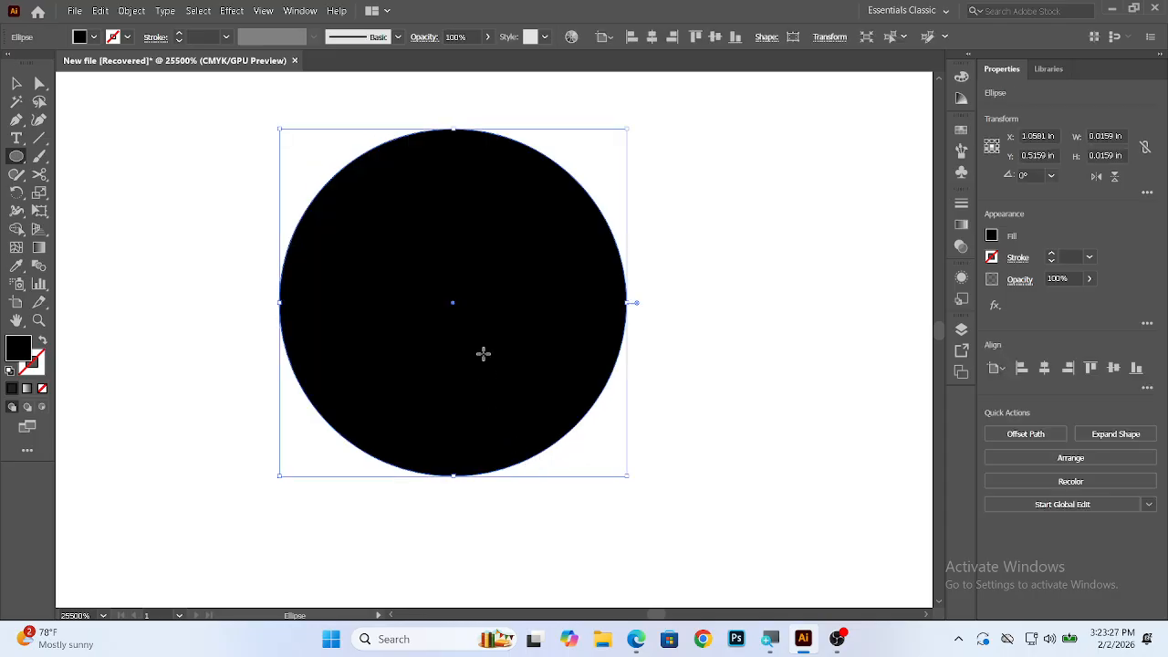
Move the circle aside and draw three ellipses: a small wide one, one about 0.0046 × 0.0134 in and one about 0.0011 × 0.0164 in
{"action": "left_click", "coordinate": [17, 83]}
{"action": "left_click_drag", "start_coordinate": [407, 272], "coordinate": [848, 374]}
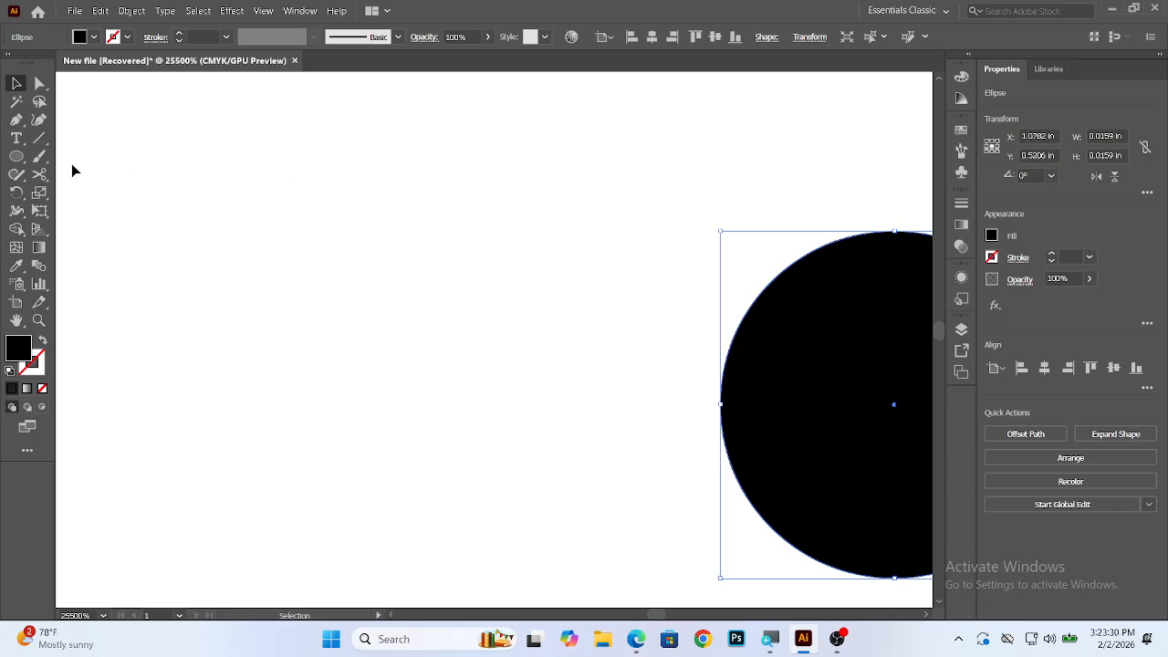
{"action": "left_click", "coordinate": [17, 156]}
{"action": "left_click_drag", "start_coordinate": [249, 118], "coordinate": [375, 183]}
{"action": "left_click_drag", "start_coordinate": [266, 216], "coordinate": [368, 509]}
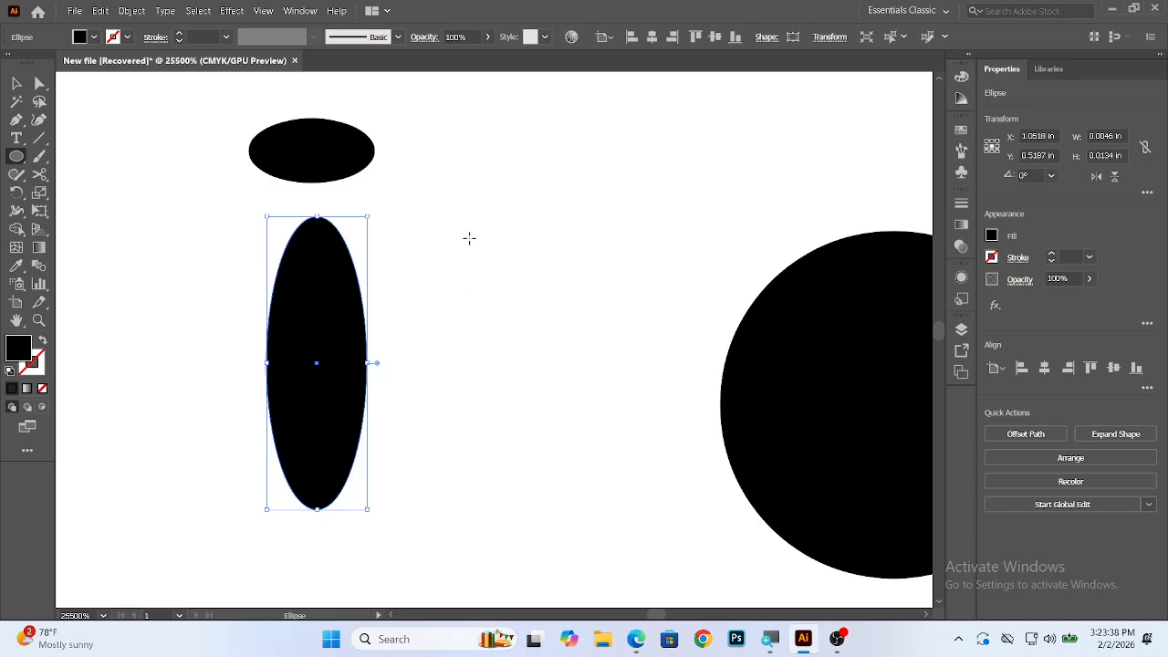
{"action": "left_click_drag", "start_coordinate": [487, 166], "coordinate": [514, 524]}
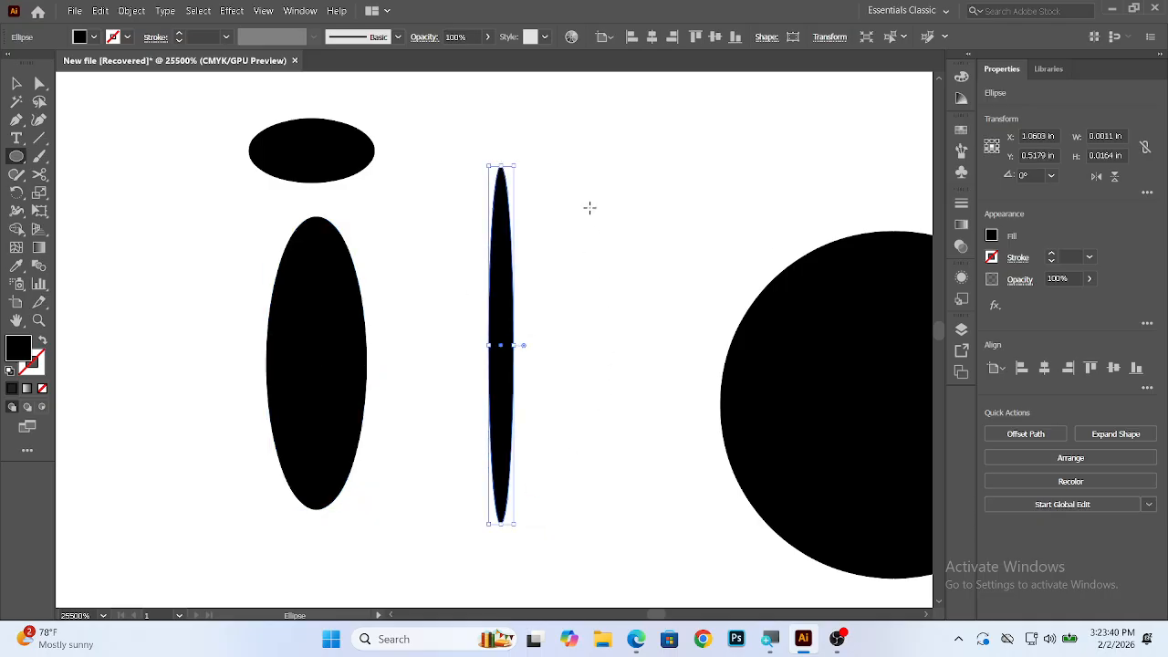
Draw a circle about 0.0178 in in diameter in the empty area beside the ellipses
{"action": "key", "text": "space"}
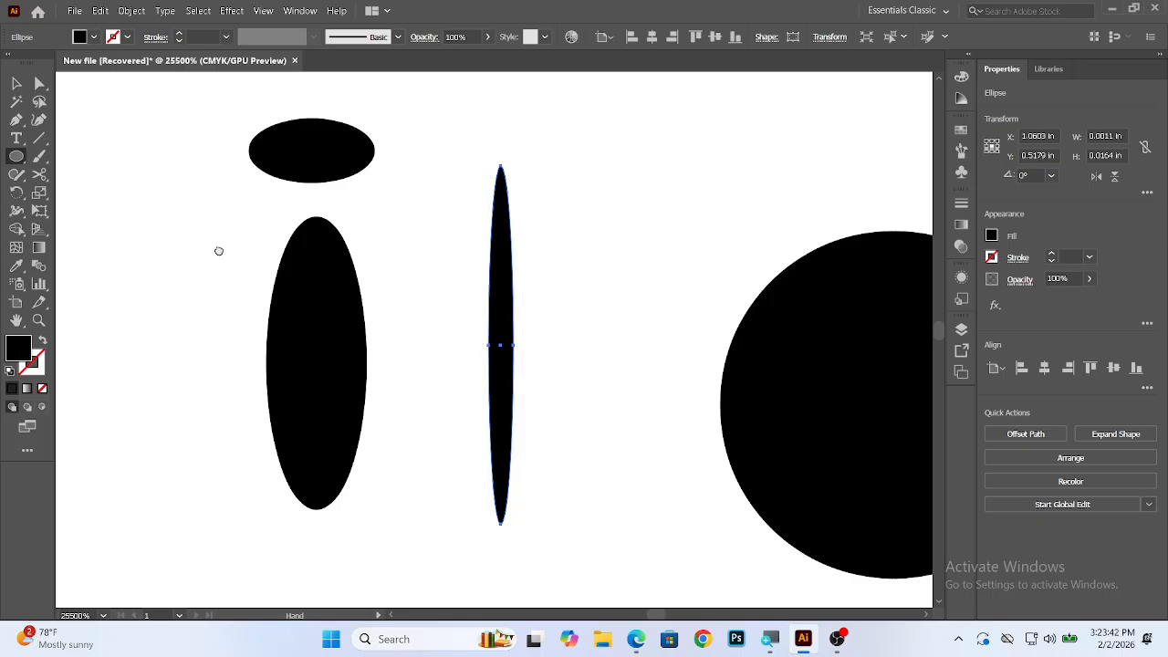
{"action": "left_click_drag", "start_coordinate": [219, 251], "coordinate": [781, 304]}
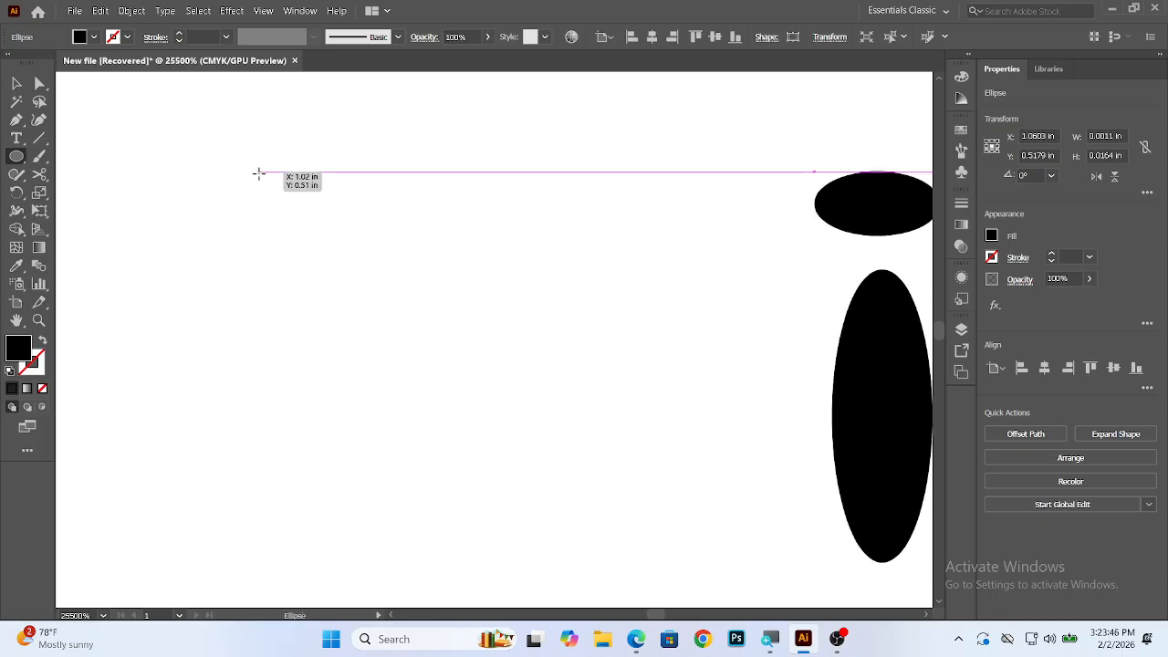
{"action": "left_click_drag", "start_coordinate": [139, 140], "coordinate": [520, 492]}
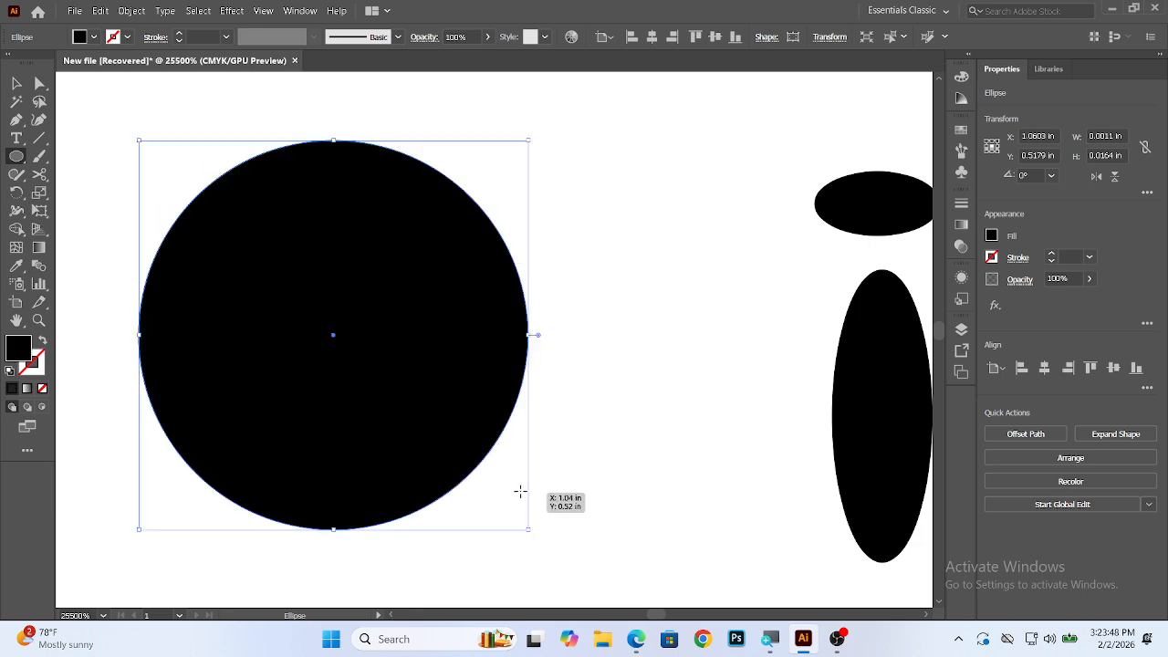
Delete all the circles and ellipses from the artboard
{"action": "key", "text": "ctrl+a"}
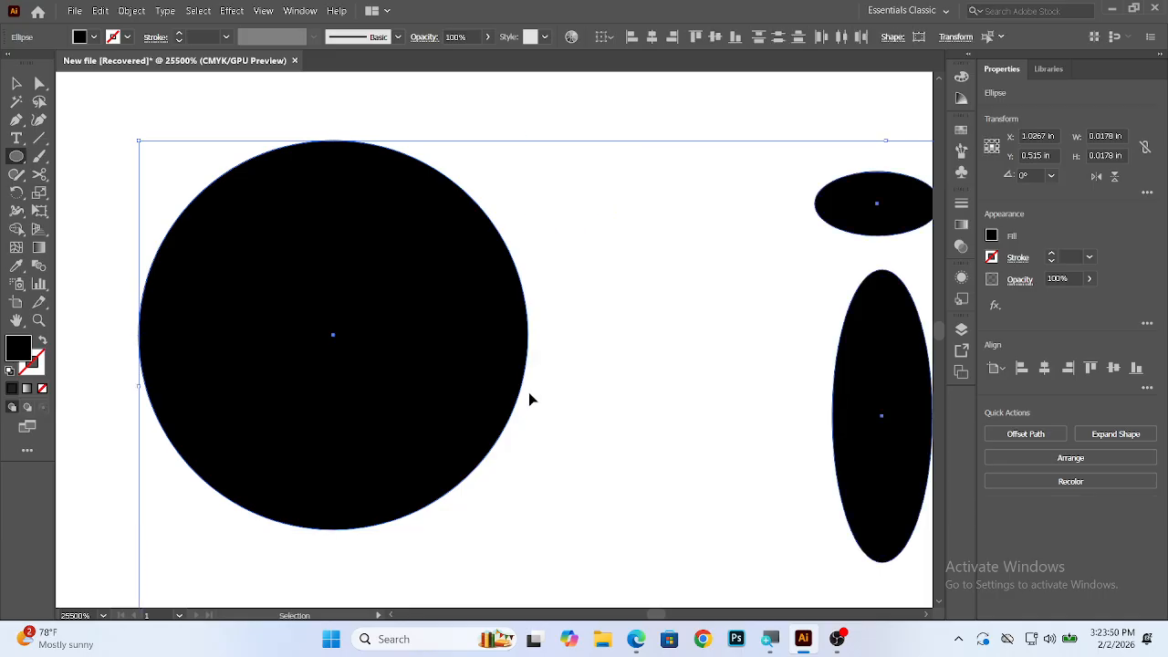
{"action": "key", "text": "Delete"}
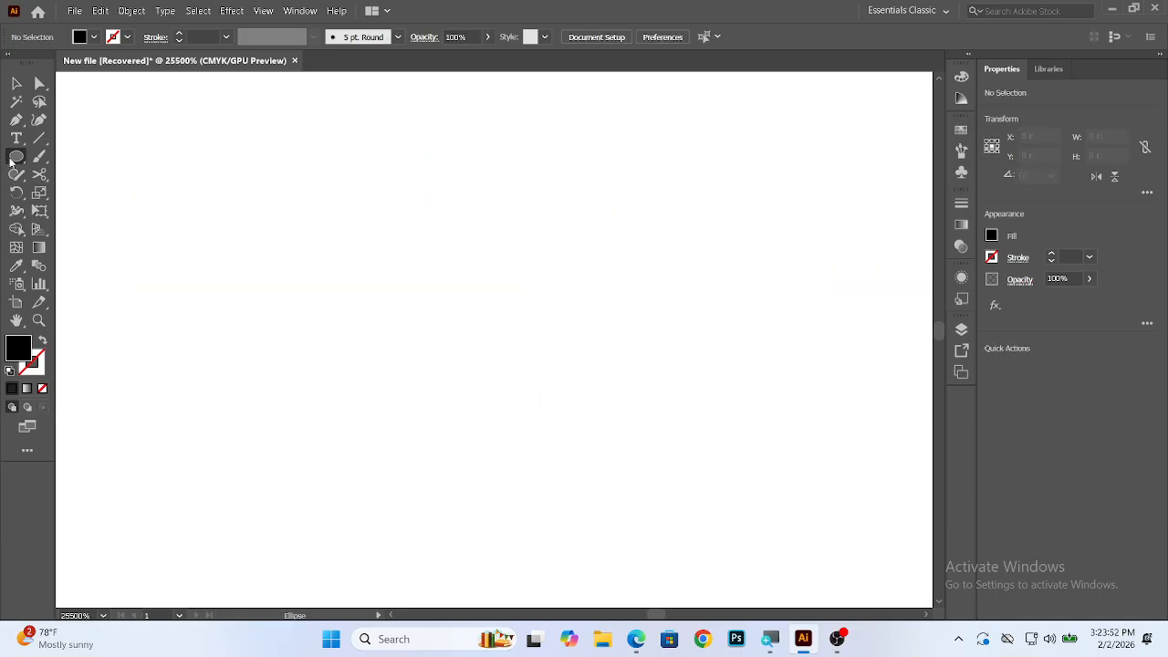
Create an ellipse with exact dimensions of 2 in width and 2 in height using the Ellipse tool
{"action": "left_click", "coordinate": [13, 160]}
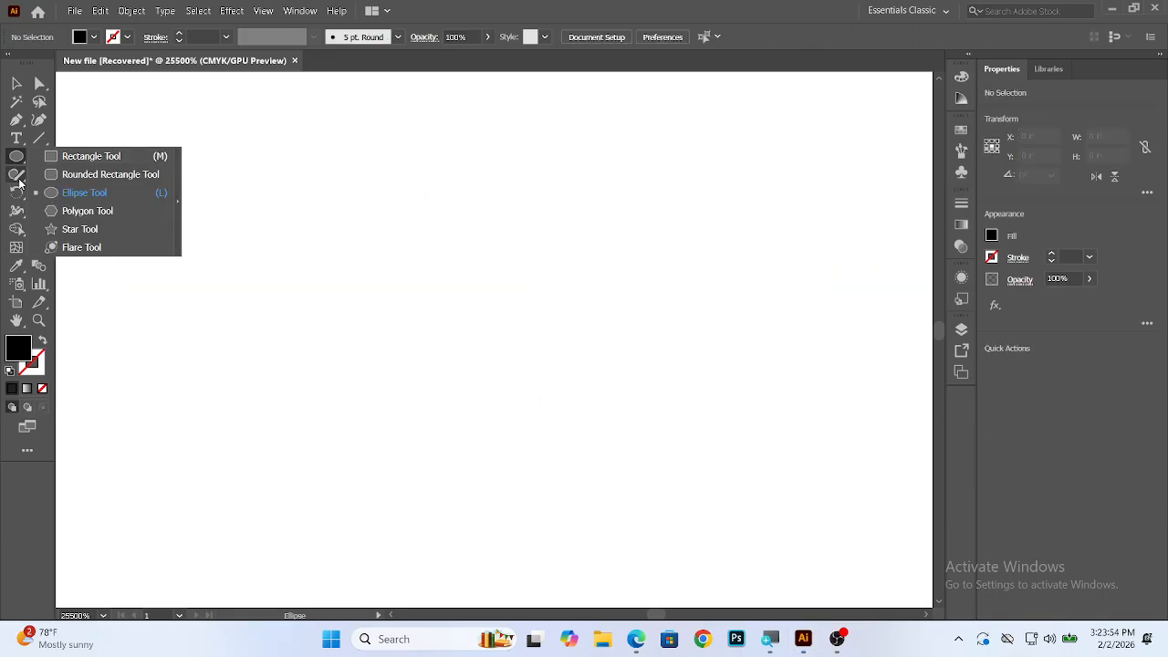
{"action": "left_click", "coordinate": [74, 196]}
{"action": "left_click", "coordinate": [352, 200]}
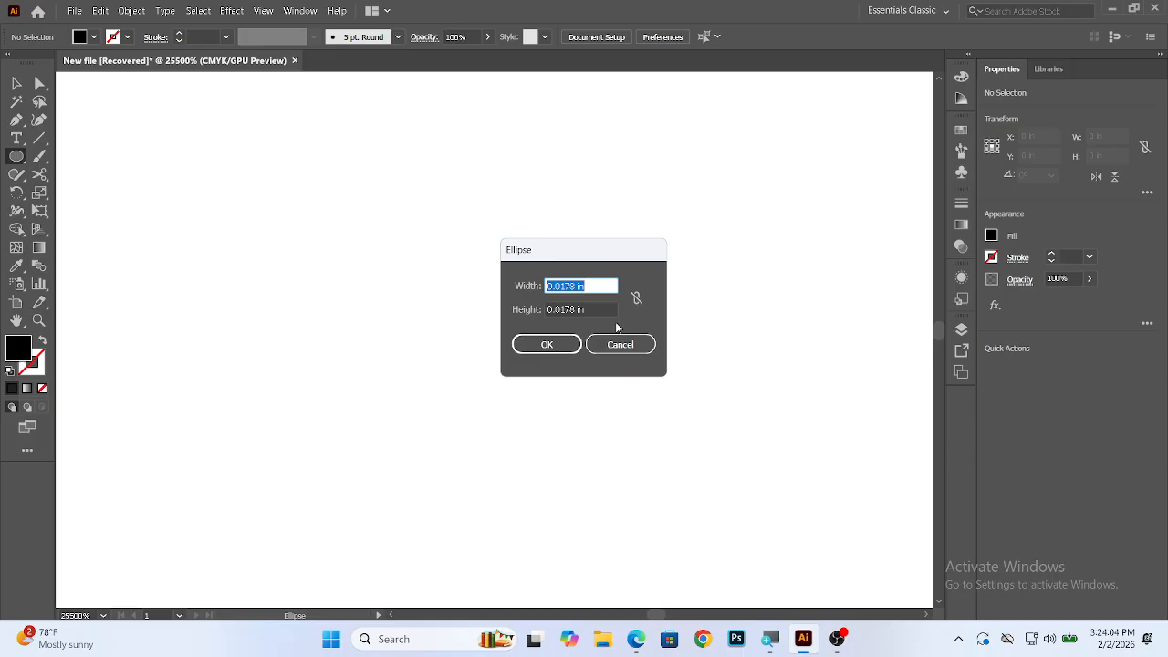
{"action": "type", "text": "3"}
{"action": "key", "text": "Tab"}
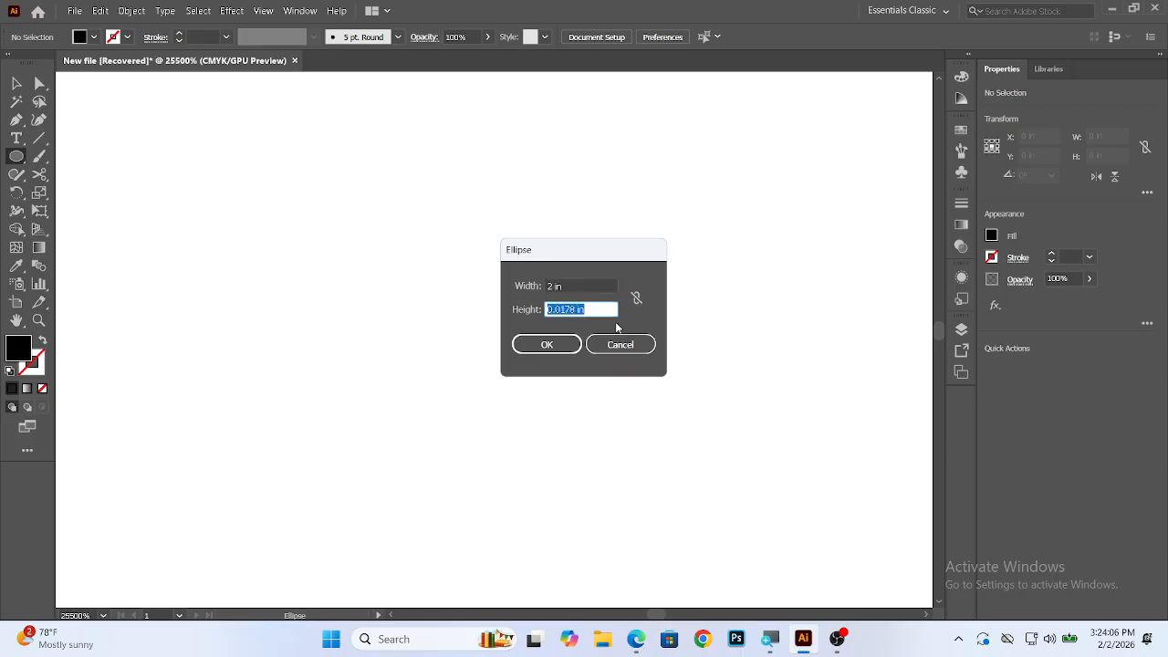
{"action": "type", "text": "2"}
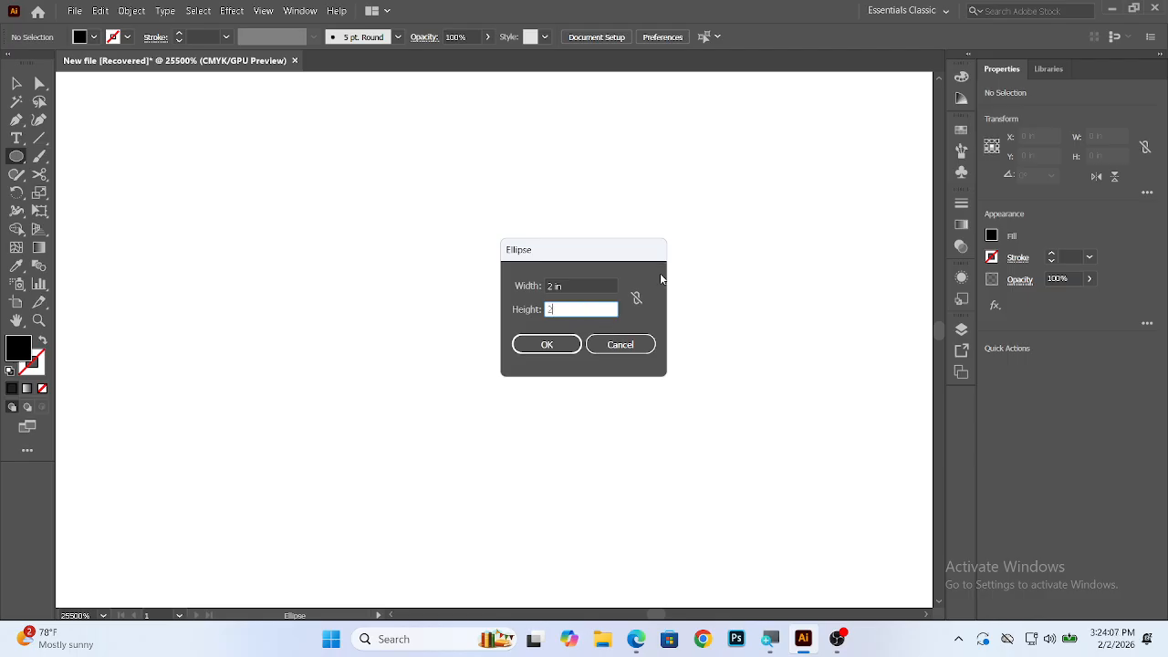
{"action": "left_click", "coordinate": [547, 345]}
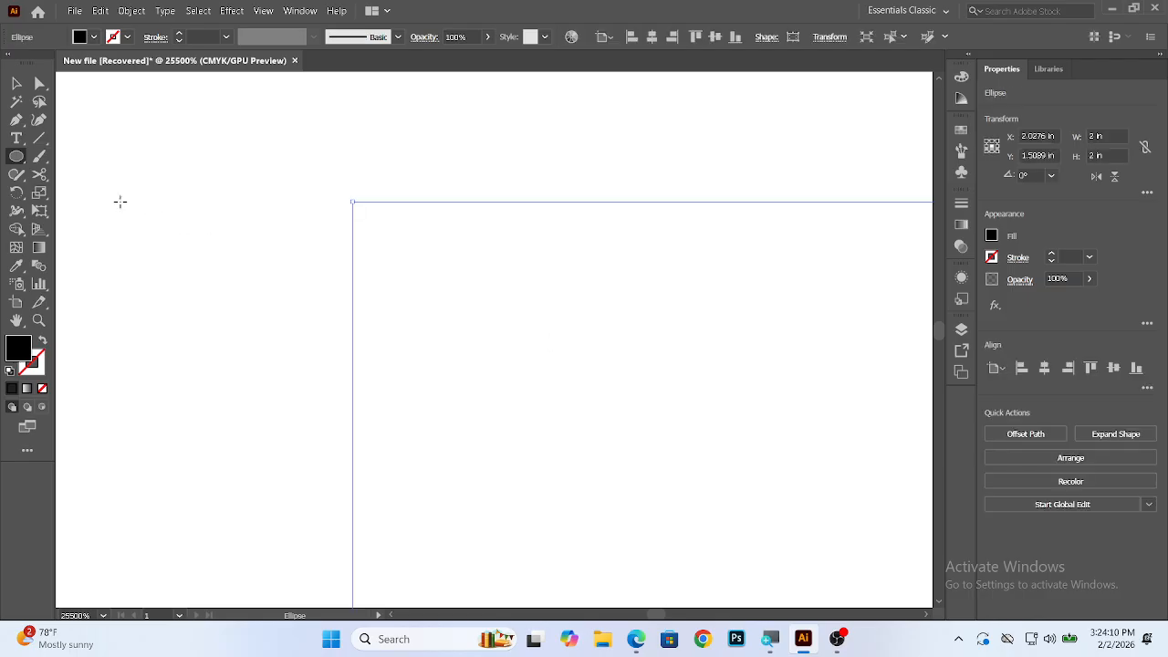
Add two more 2 × 2 in circles, one near the first circle's corner and one further along the artboard
{"action": "left_click_drag", "start_coordinate": [15, 156], "coordinate": [58, 191]}
{"action": "left_click", "coordinate": [346, 220]}
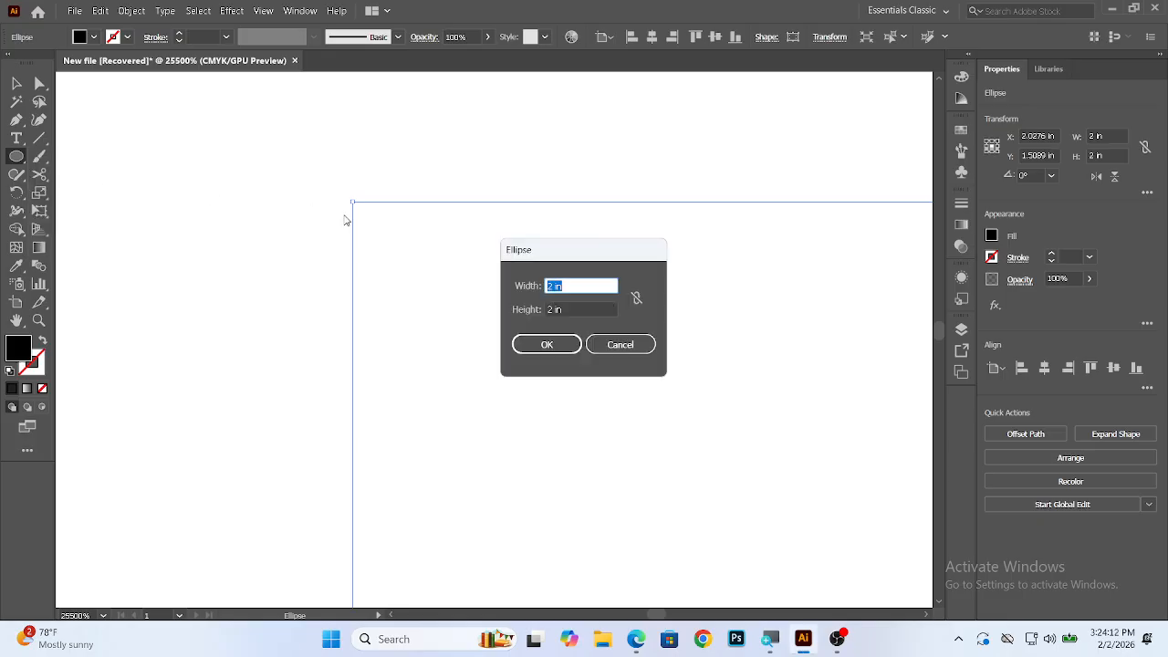
{"action": "left_click", "coordinate": [547, 344]}
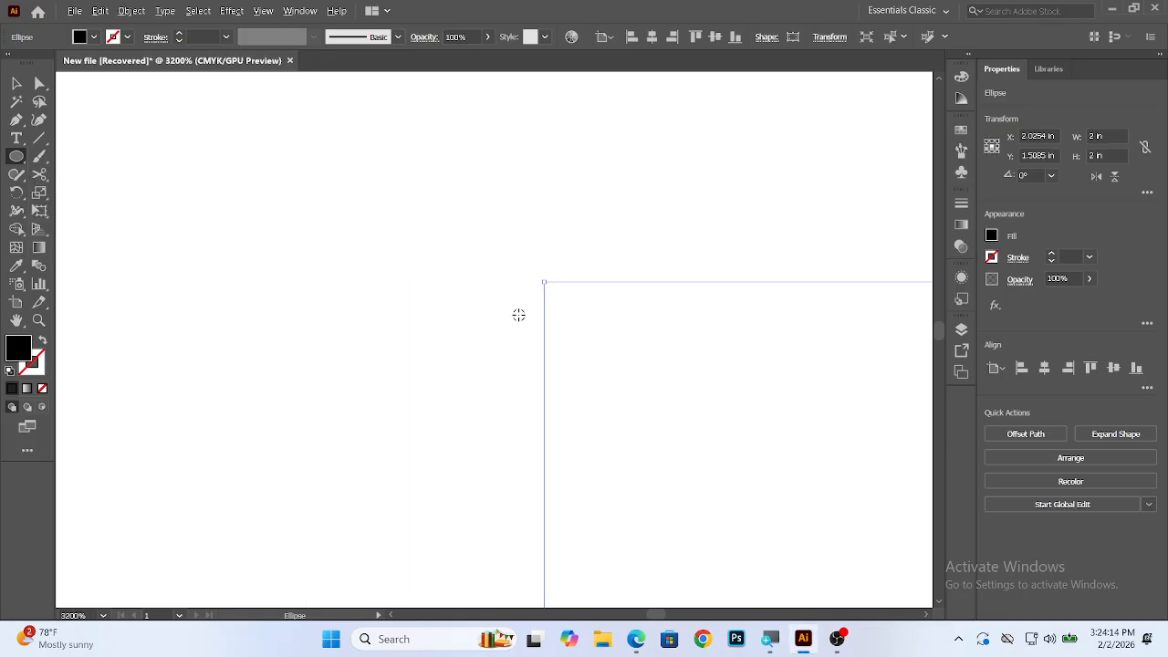
{"action": "scroll", "coordinate": [518, 314], "scroll_direction": "down", "scroll_amount": 9}
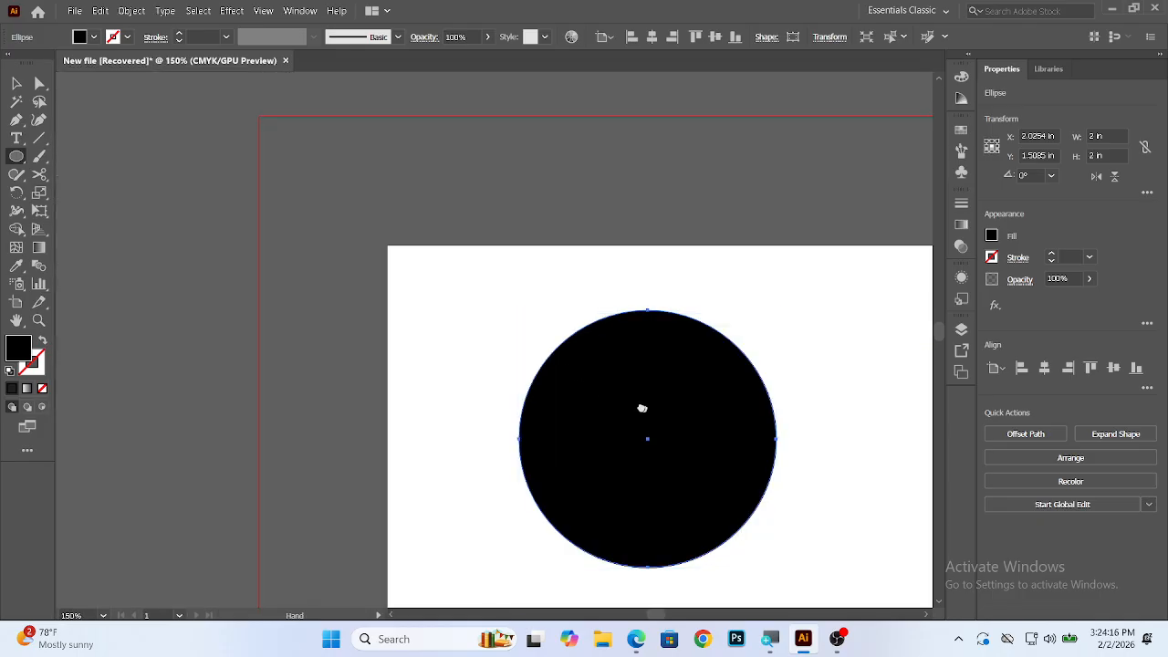
{"action": "left_click_drag", "start_coordinate": [642, 408], "coordinate": [430, 268]}
{"action": "left_click_drag", "start_coordinate": [582, 264], "coordinate": [477, 237]}
{"action": "left_click", "coordinate": [634, 285]}
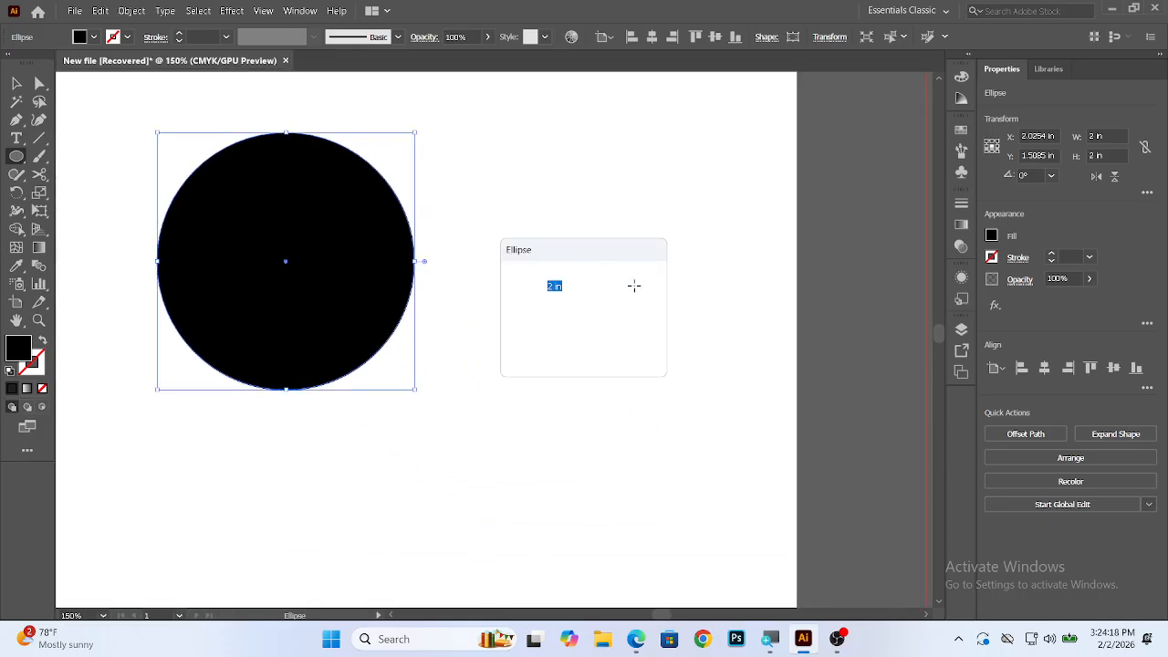
{"action": "left_click", "coordinate": [553, 346]}
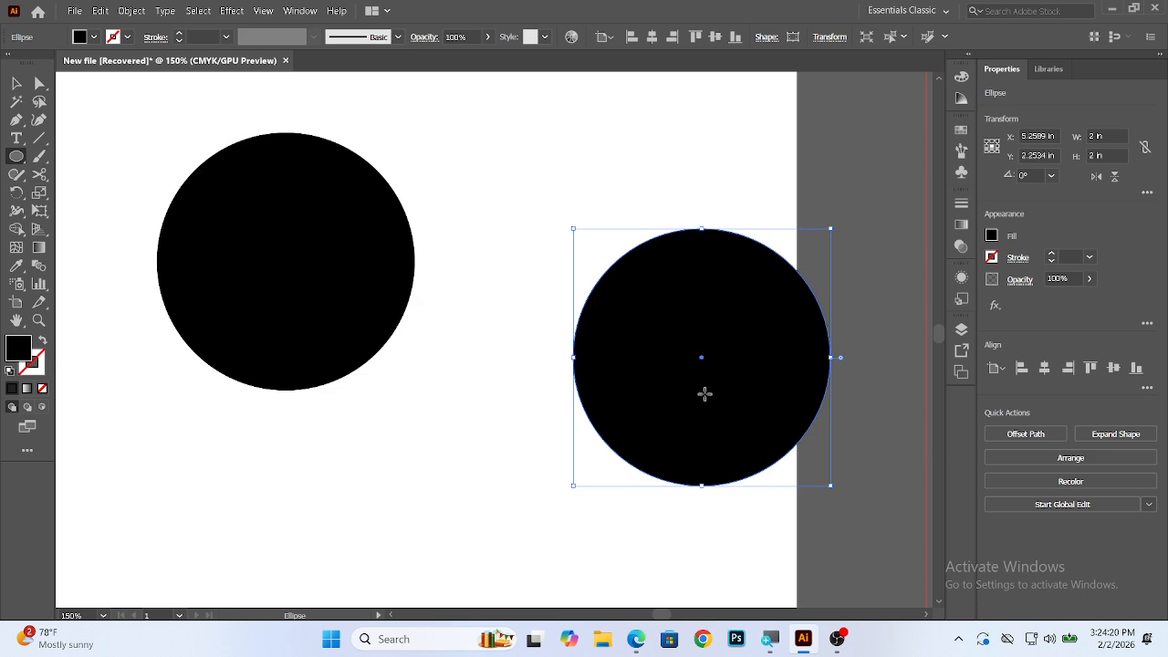
Select all the 2 in circles and delete them
{"action": "left_click", "coordinate": [16, 83]}
{"action": "left_click_drag", "start_coordinate": [136, 144], "coordinate": [638, 438]}
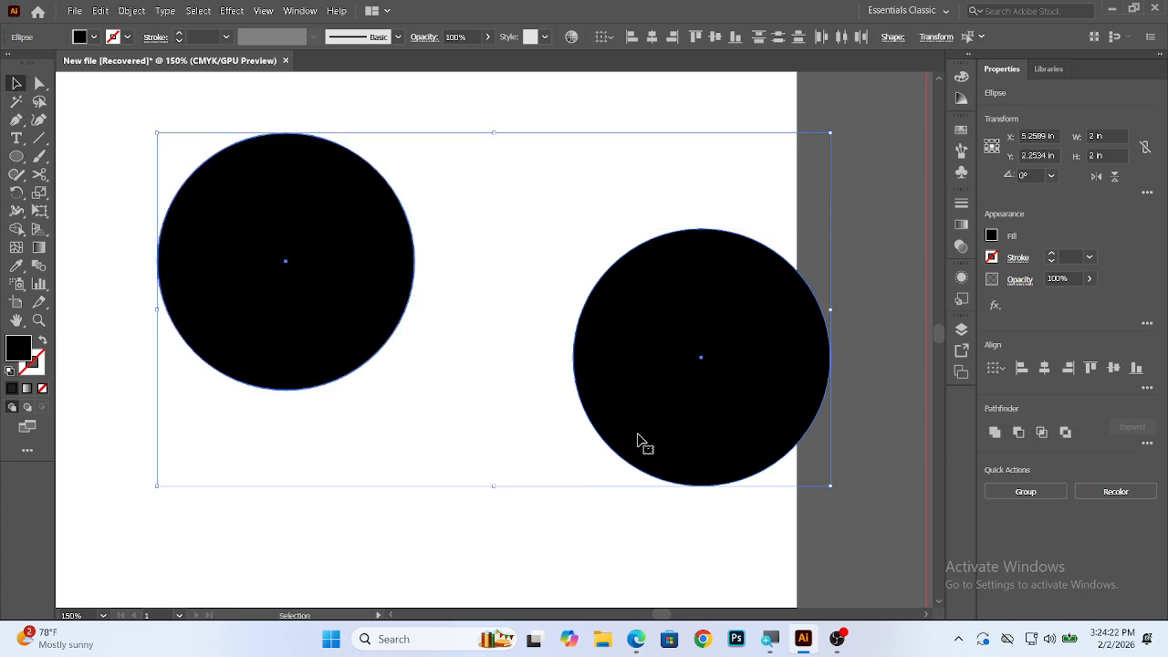
{"action": "key", "text": "Delete"}
Create a six-sided polygon with a radius of 0.6944 in using the Polygon tool
{"action": "left_click_drag", "start_coordinate": [16, 156], "coordinate": [73, 209]}
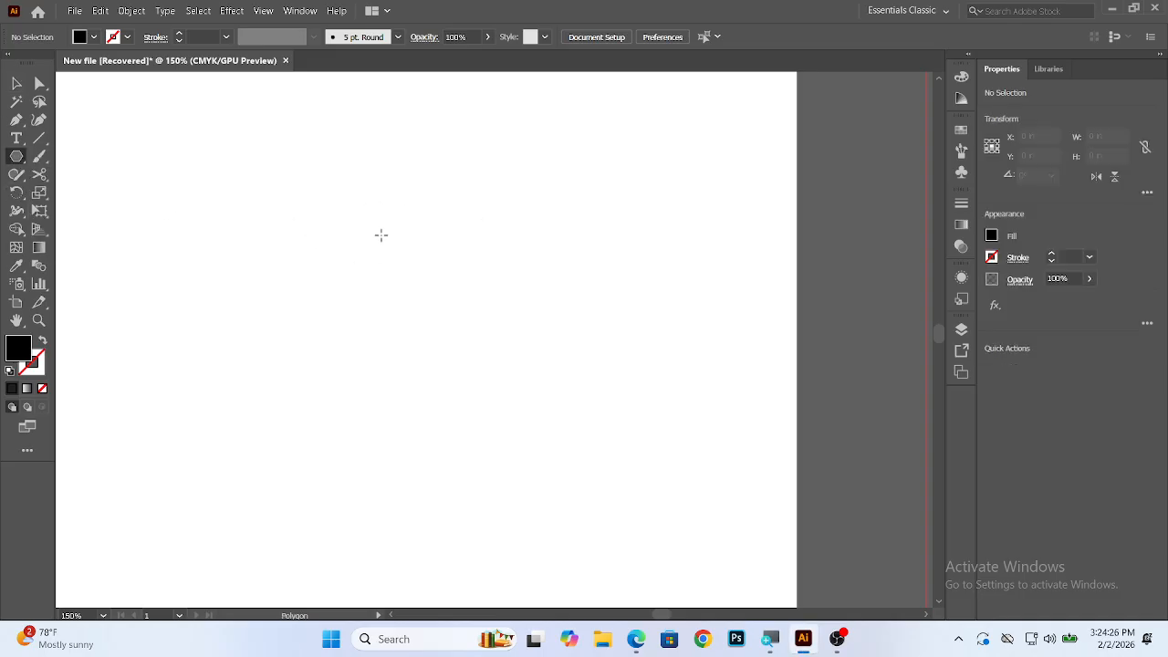
{"action": "left_click", "coordinate": [420, 221]}
{"action": "left_click_drag", "start_coordinate": [566, 246], "coordinate": [423, 188]}
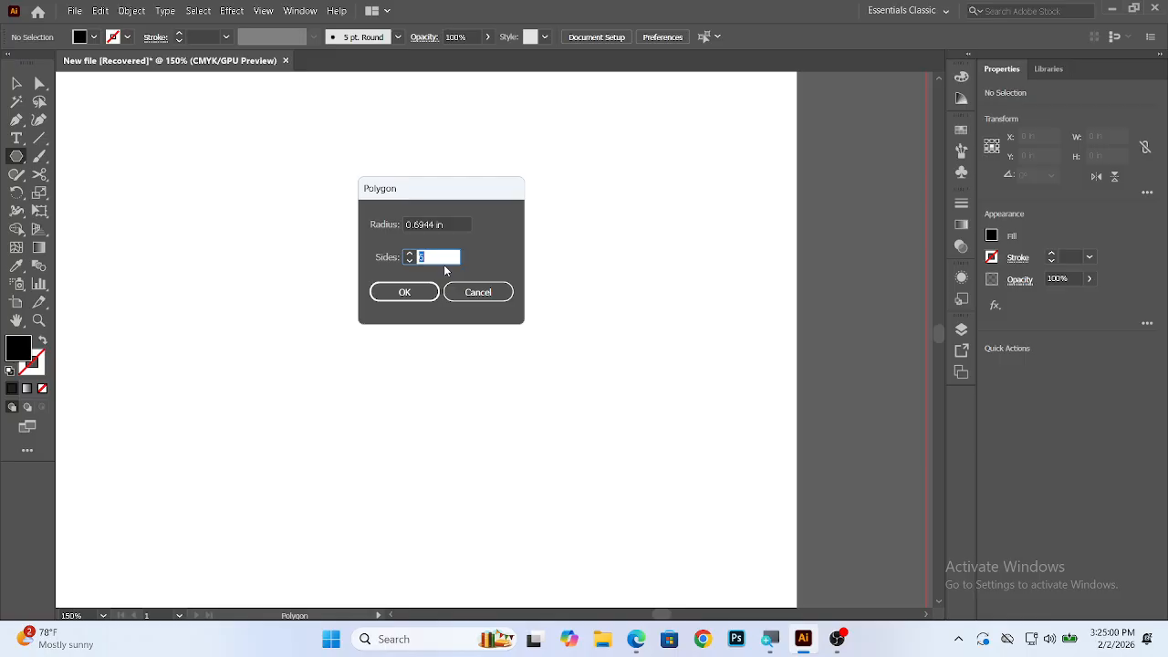
{"action": "left_click", "coordinate": [401, 292]}
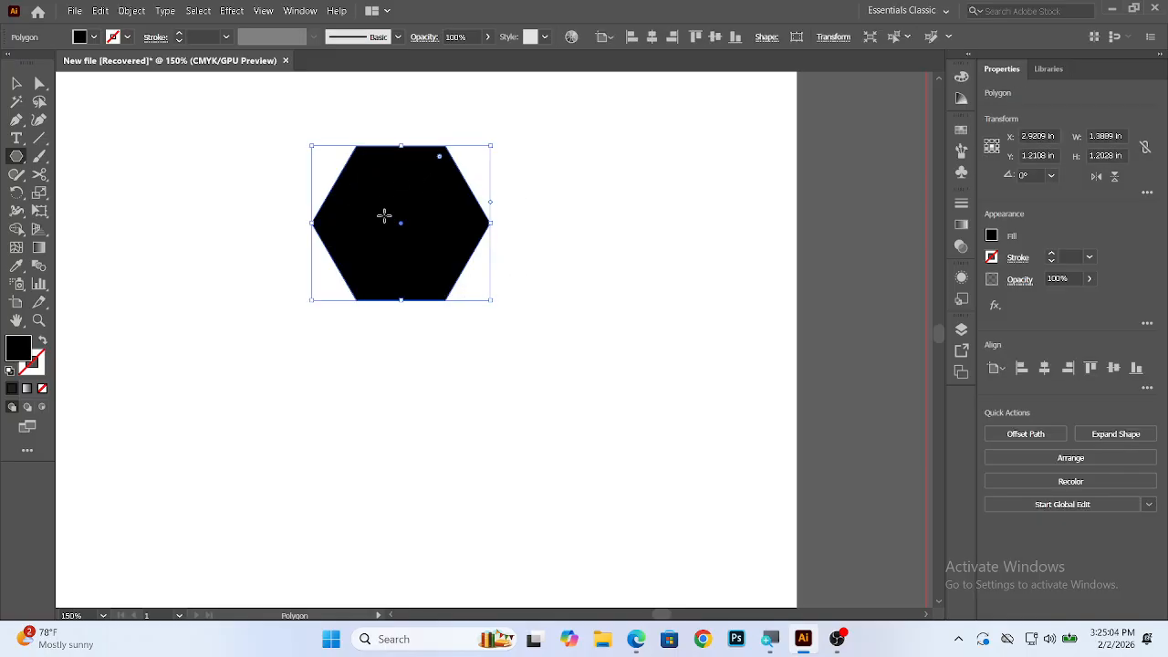
Replace the hexagon with a 10-sided polygon of 0.6944 in radius
{"action": "left_click", "coordinate": [17, 83]}
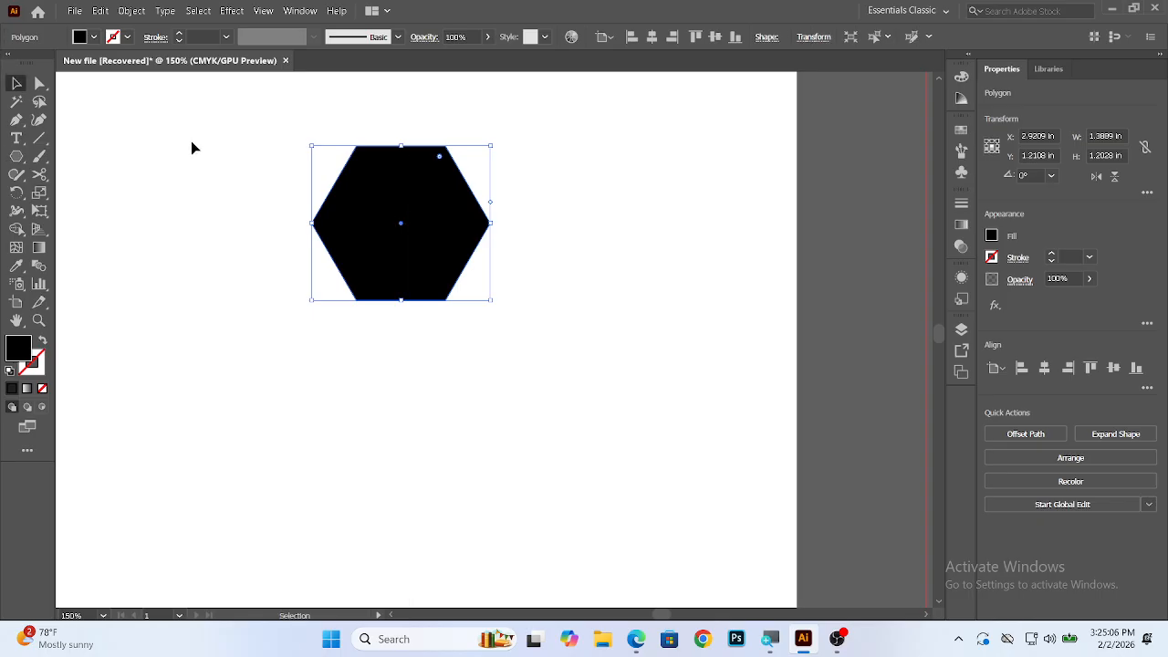
{"action": "key", "text": "Delete"}
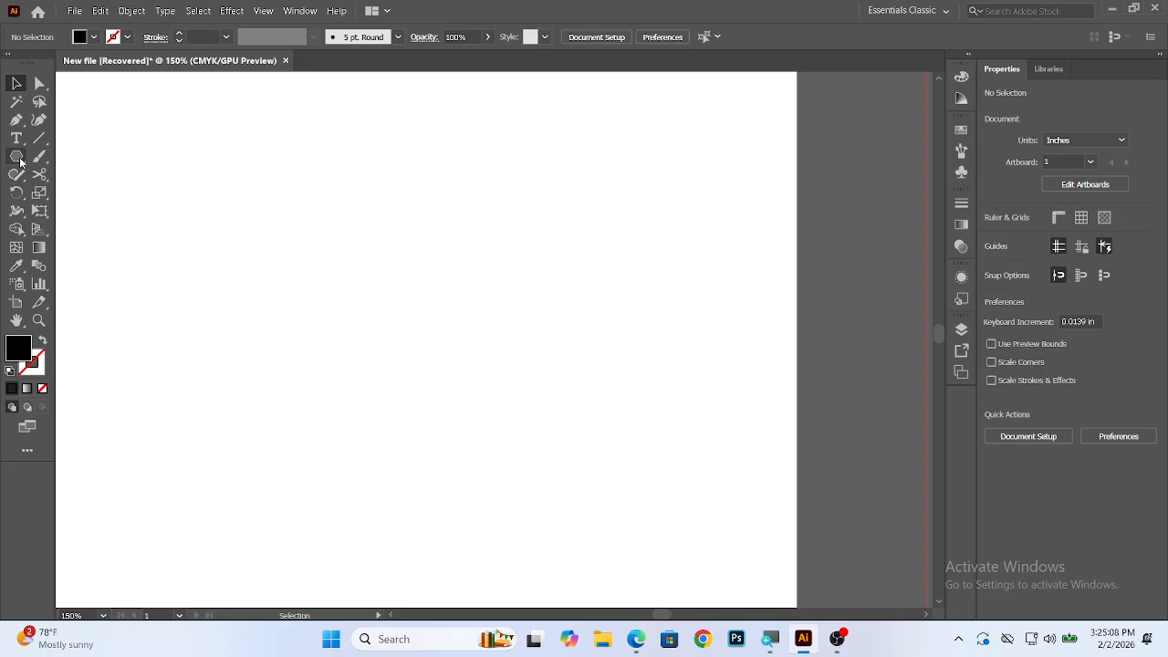
{"action": "left_click", "coordinate": [16, 156]}
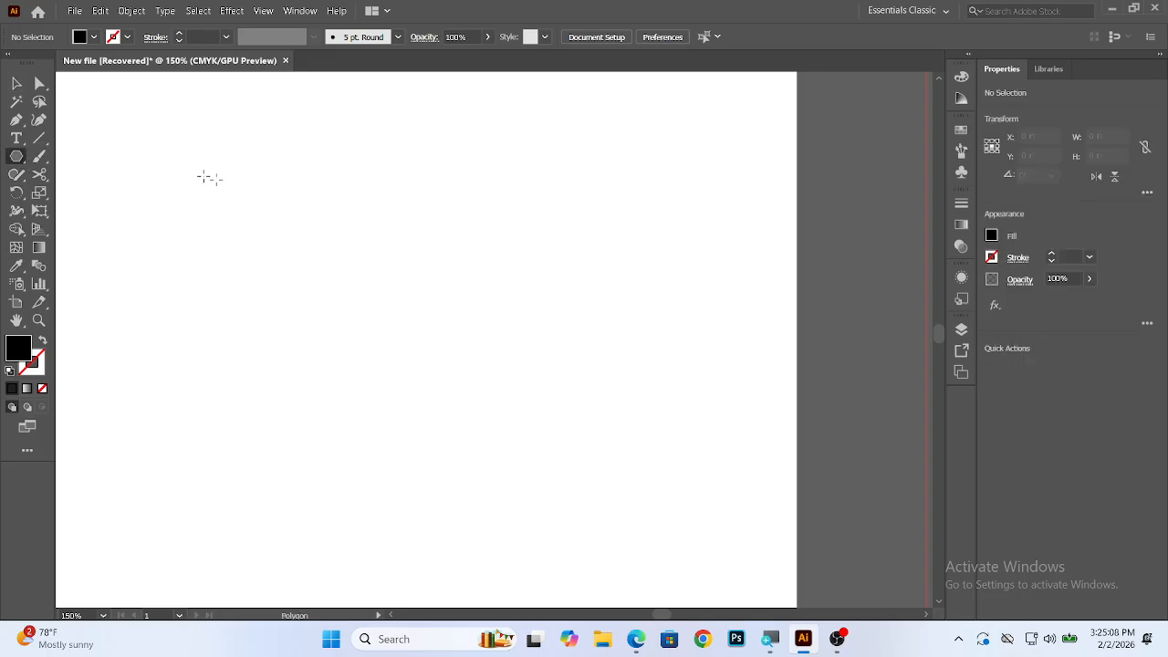
{"action": "left_click", "coordinate": [376, 221]}
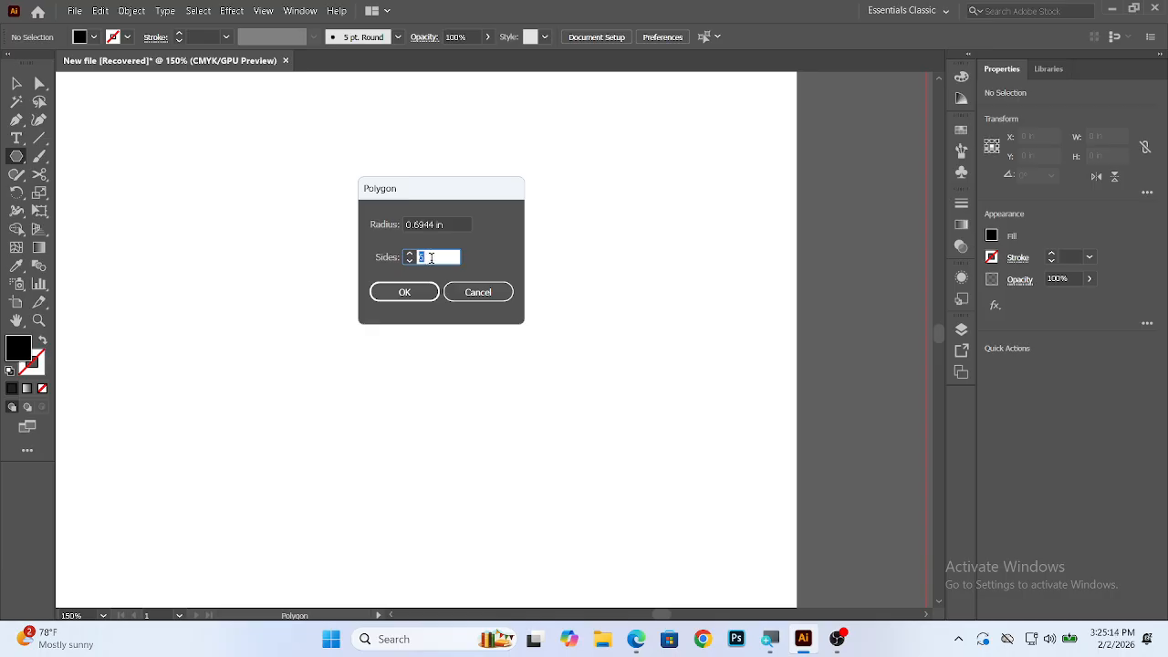
{"action": "type", "text": "10"}
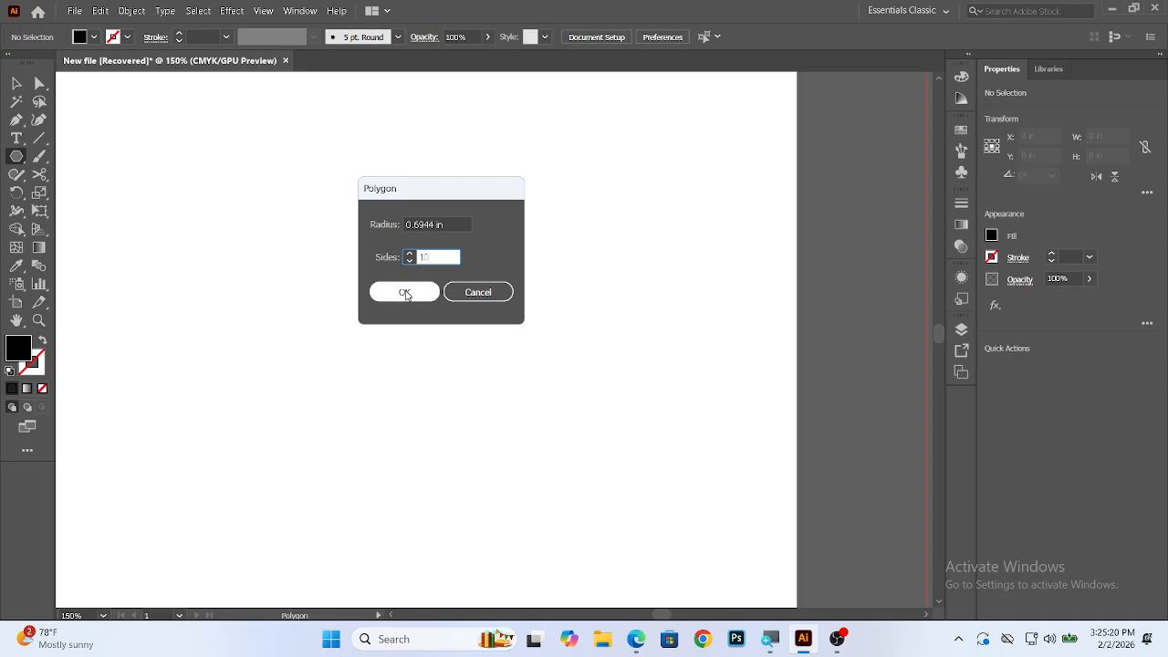
{"action": "left_click", "coordinate": [404, 292]}
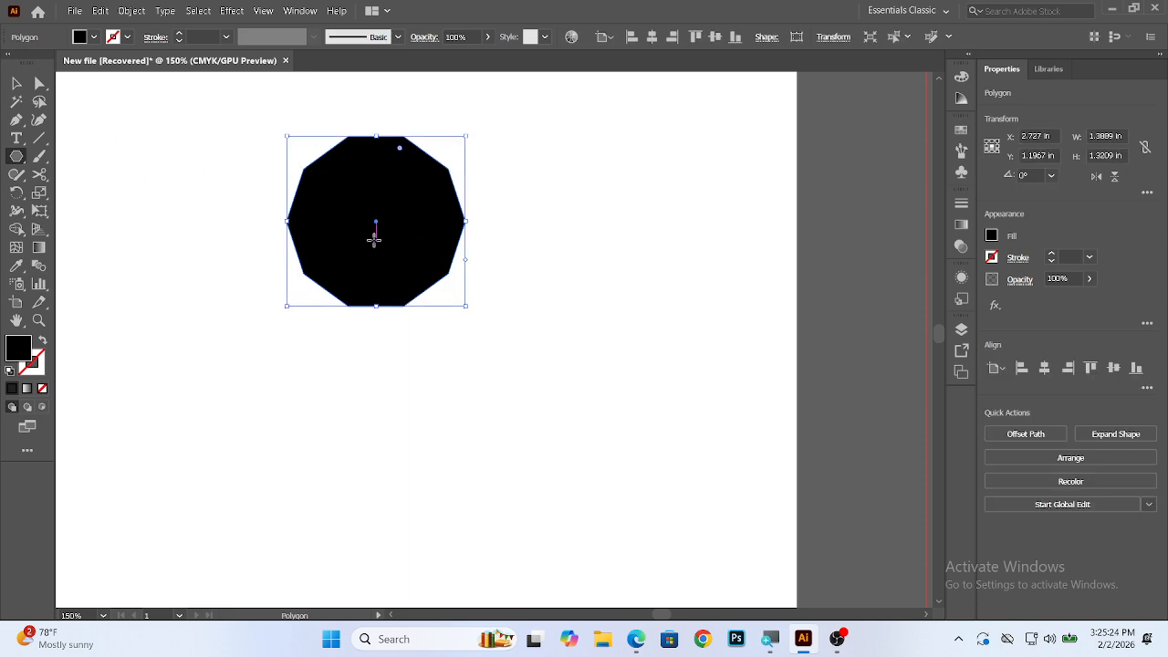
Delete the 10-sided polygon from the artboard
{"action": "left_click", "coordinate": [16, 83]}
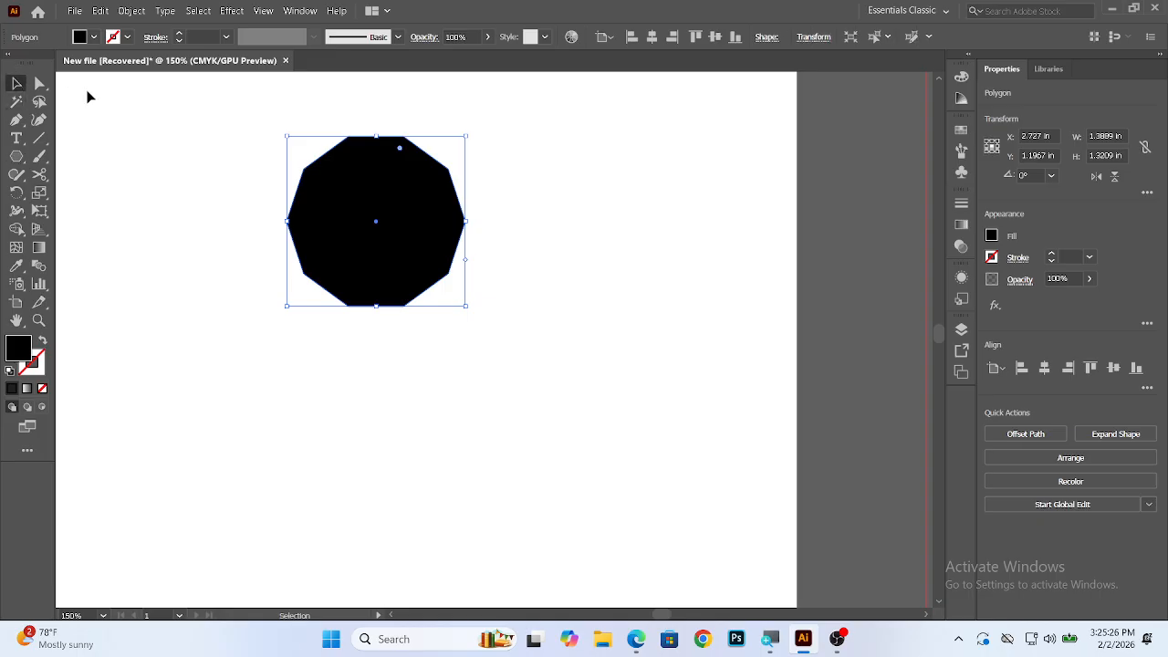
{"action": "key", "text": "Delete"}
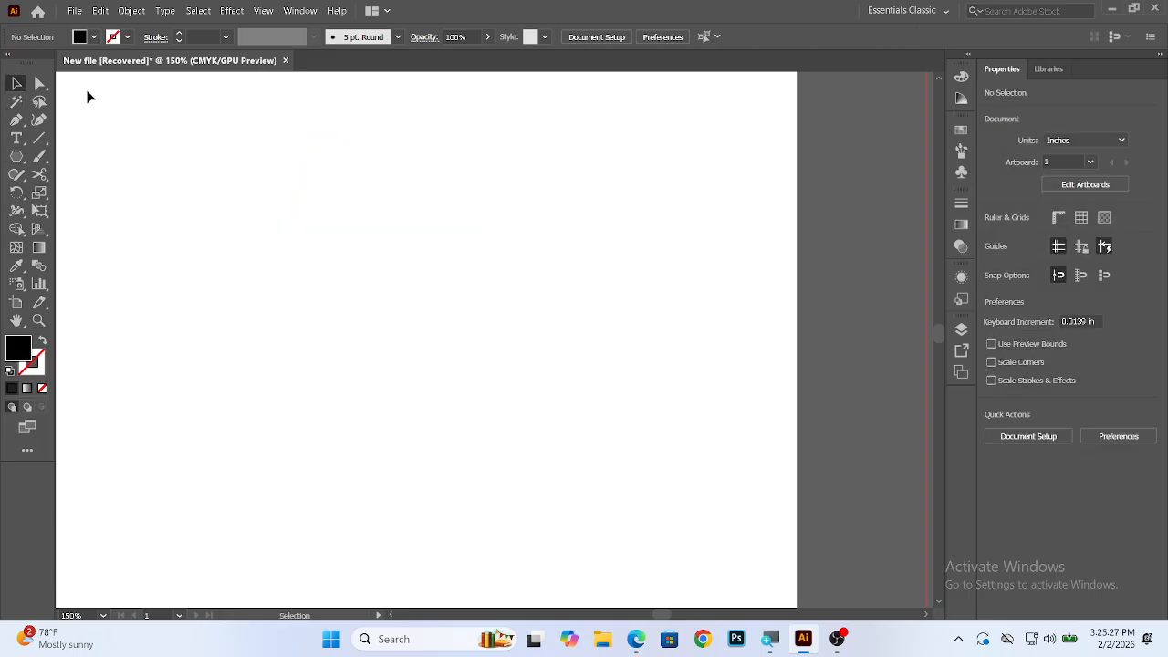
Try drawing a small polygon freehand with the Polygon tool, and undo it
{"action": "left_click", "coordinate": [18, 157]}
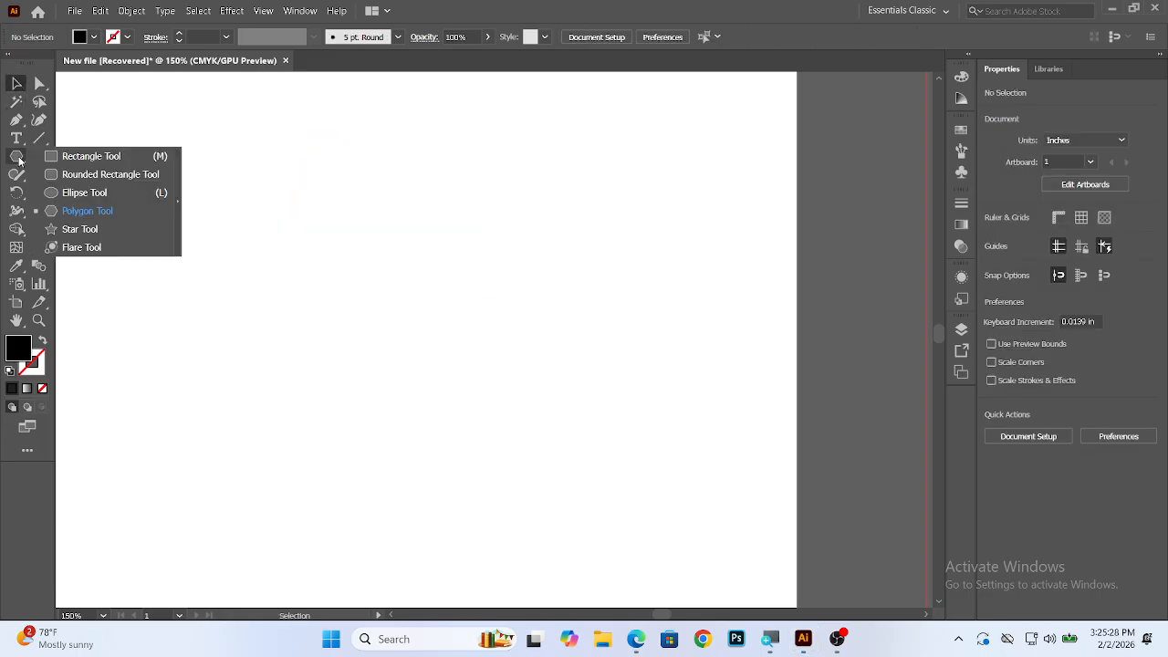
{"action": "left_click", "coordinate": [81, 212]}
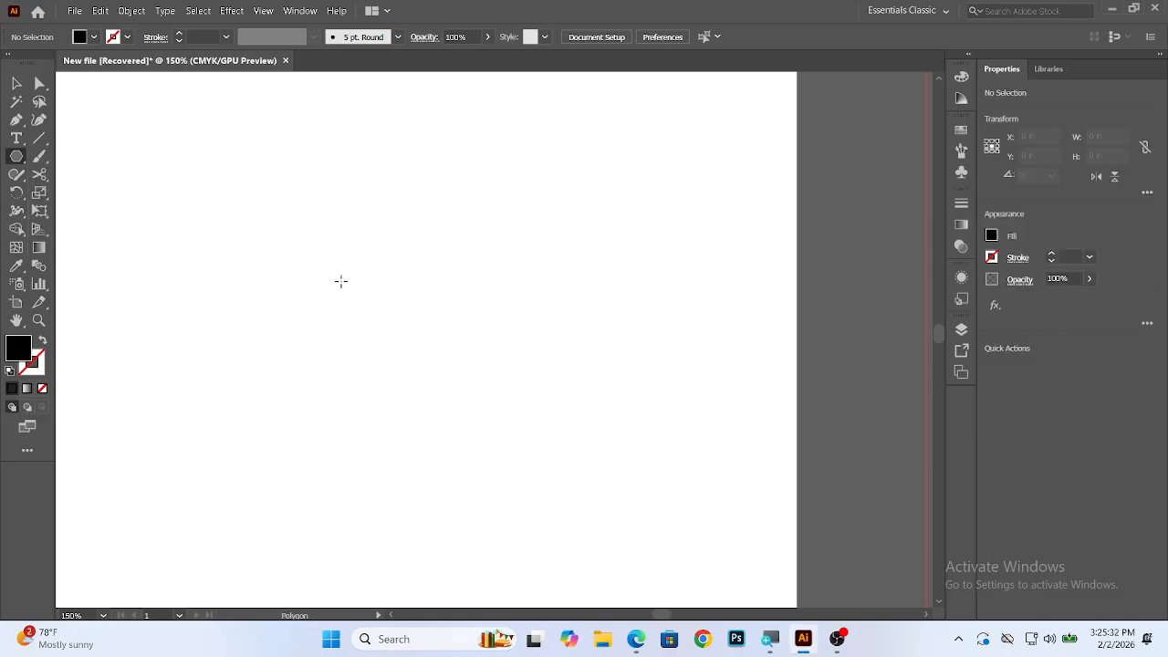
{"action": "left_click_drag", "start_coordinate": [243, 166], "coordinate": [308, 240]}
{"action": "key", "text": "ctrl+z"}
Draw a nearly round, many-sided polygon about 2.28 in wide, varying its side count down to a triangle and back up while drawing
{"action": "left_click_drag", "start_coordinate": [339, 291], "coordinate": [432, 405]}
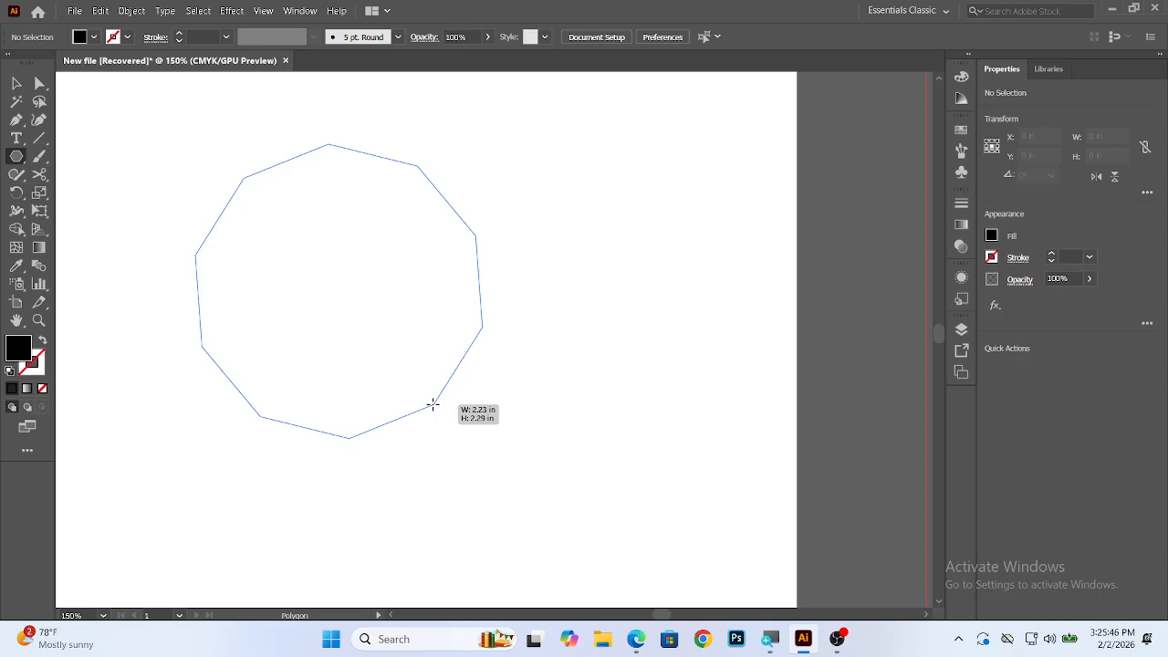
{"action": "key", "text": "Up"}
{"action": "key", "text": "Up"}
{"action": "key", "text": "Up"}
{"action": "key", "text": "Up"}
{"action": "left_click_drag", "start_coordinate": [433, 404], "coordinate": [433, 405]}
{"action": "key", "text": "Up"}
{"action": "key", "text": "Up"}
{"action": "key", "text": "Up"}
{"action": "key", "text": "Down"}
{"action": "key", "text": "Down"}
{"action": "key", "text": "Down"}
{"action": "key", "text": "Down"}
{"action": "key", "text": "Down"}
{"action": "key", "text": "Down"}
{"action": "key", "text": "Down"}
{"action": "key", "text": "Down"}
{"action": "key", "text": "Down"}
{"action": "key", "text": "Down"}
{"action": "key", "text": "Down"}
{"action": "key", "text": "Down"}
{"action": "key", "text": "Down"}
{"action": "key", "text": "Down"}
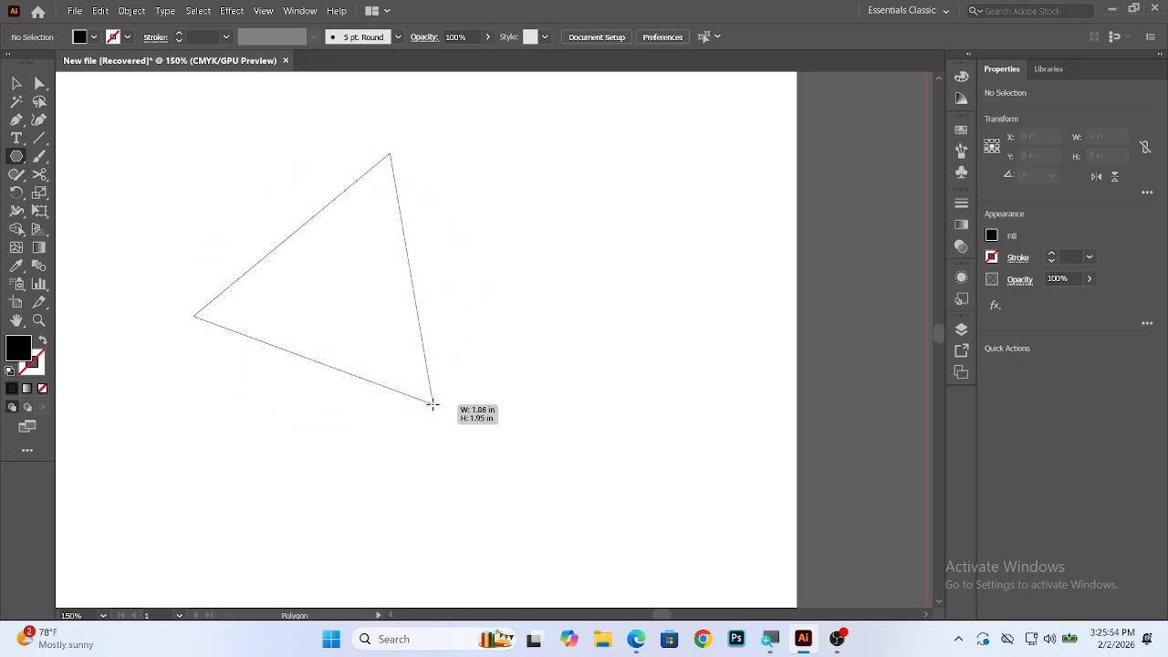
{"action": "key", "text": "Up"}
{"action": "left_click_drag", "start_coordinate": [432, 404], "coordinate": [433, 404]}
{"action": "key", "text": "Up"}
{"action": "key", "text": "Up"}
{"action": "key", "text": "Up"}
{"action": "key", "text": "Up"}
{"action": "key", "text": "Up"}
{"action": "key", "text": "Up"}
{"action": "key", "text": "Up"}
{"action": "key", "text": "Up"}
{"action": "key", "text": "Up"}
{"action": "key", "text": "Up"}
{"action": "key", "text": "Up"}
{"action": "key", "text": "Up"}
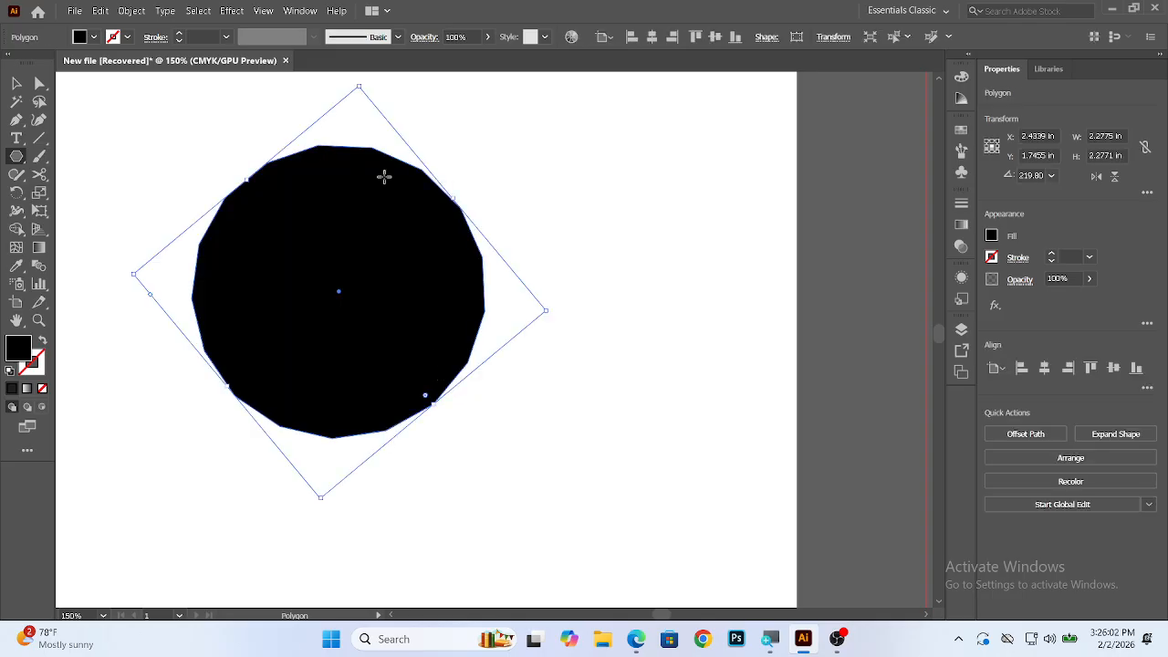
Try moving the many-sided polygon aside, and undo both the move and the polygon itself
{"action": "left_click", "coordinate": [16, 83]}
{"action": "left_click_drag", "start_coordinate": [271, 224], "coordinate": [535, 229]}
{"action": "key", "text": "ctrl+z"}
{"action": "key", "text": "ctrl+z"}
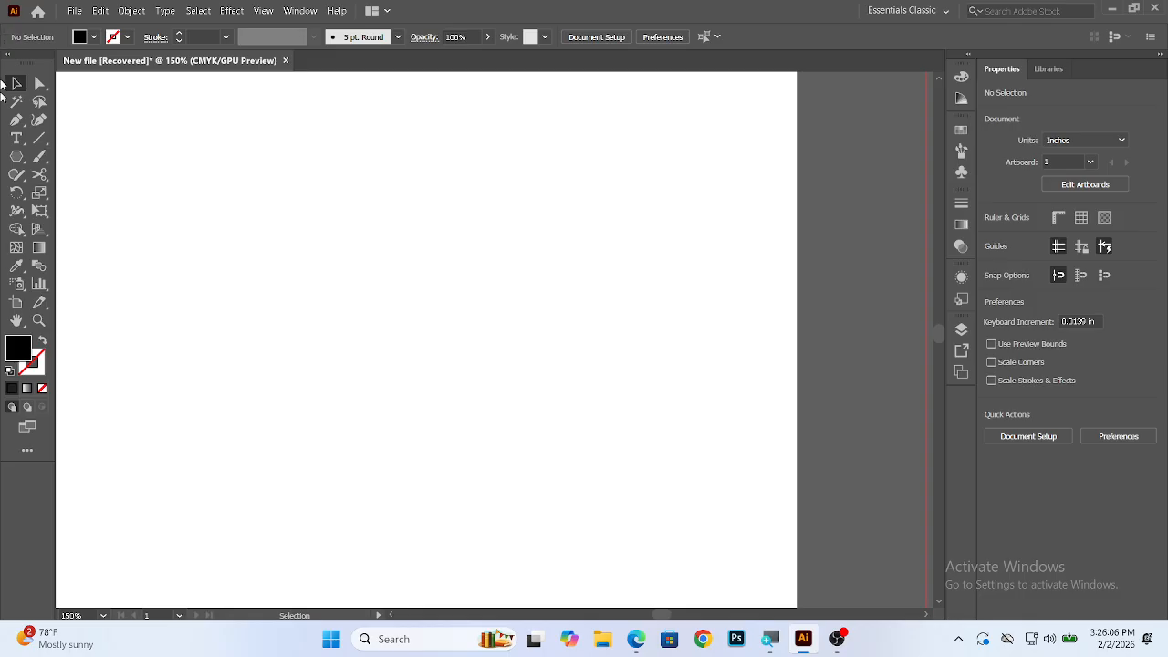
Create a 5-pointed star with Radius 1 of 0.3472 in and Radius 2 of 0.6944 in
{"action": "left_click", "coordinate": [17, 156]}
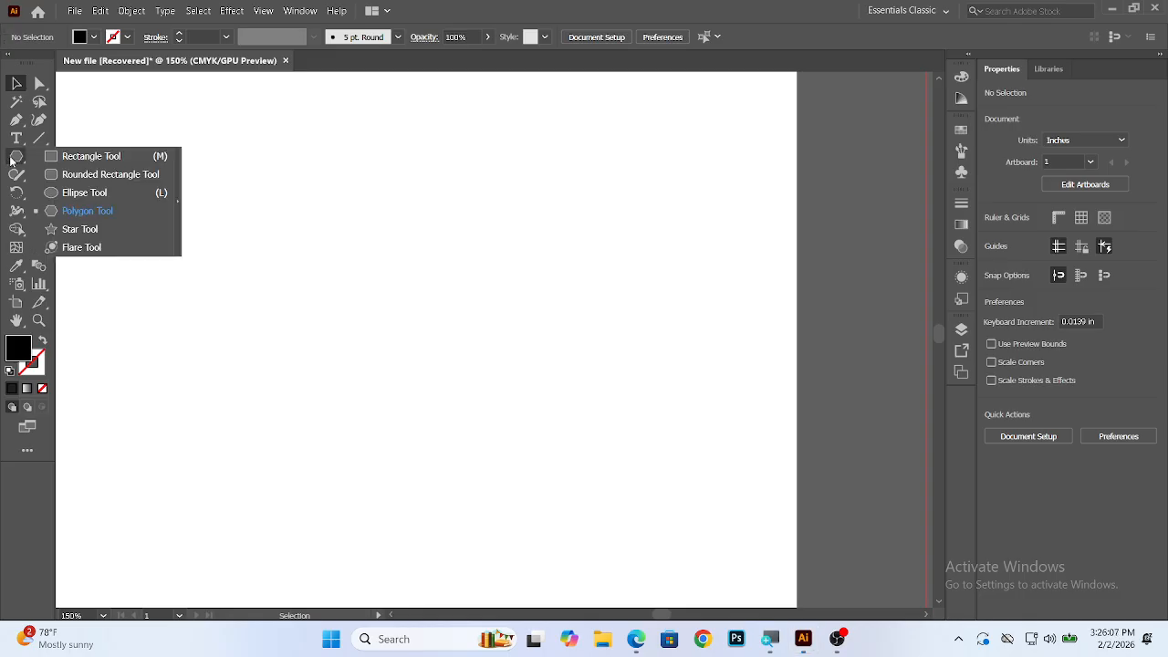
{"action": "left_click", "coordinate": [60, 235]}
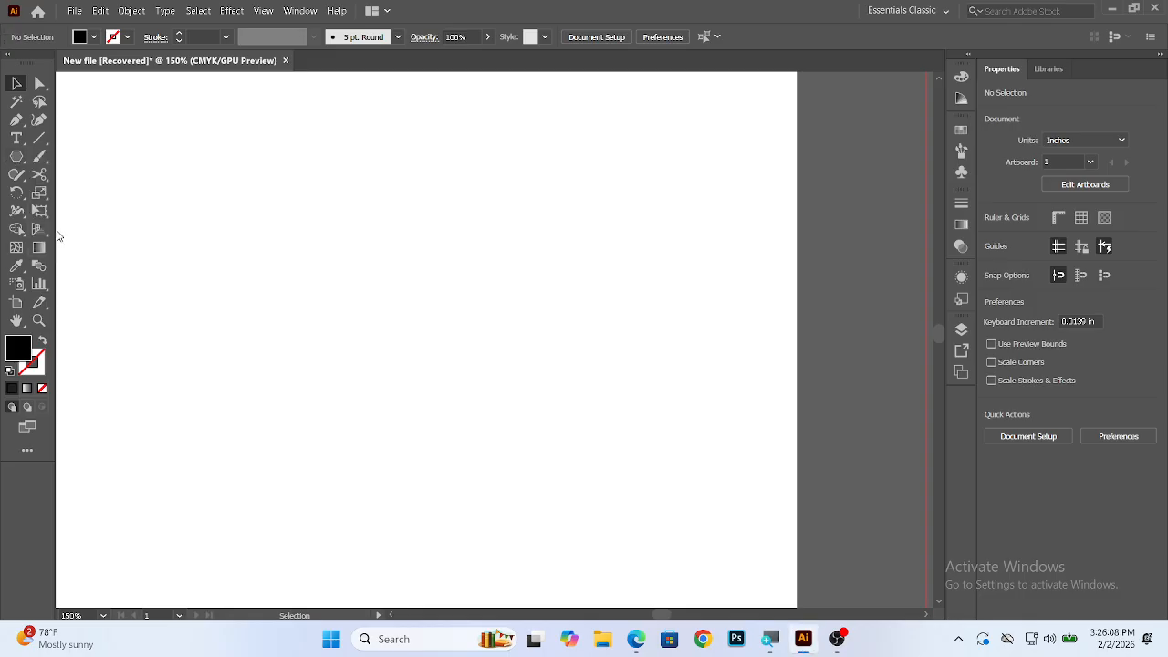
{"action": "left_click", "coordinate": [394, 243]}
{"action": "left_click_drag", "start_coordinate": [550, 232], "coordinate": [372, 162]}
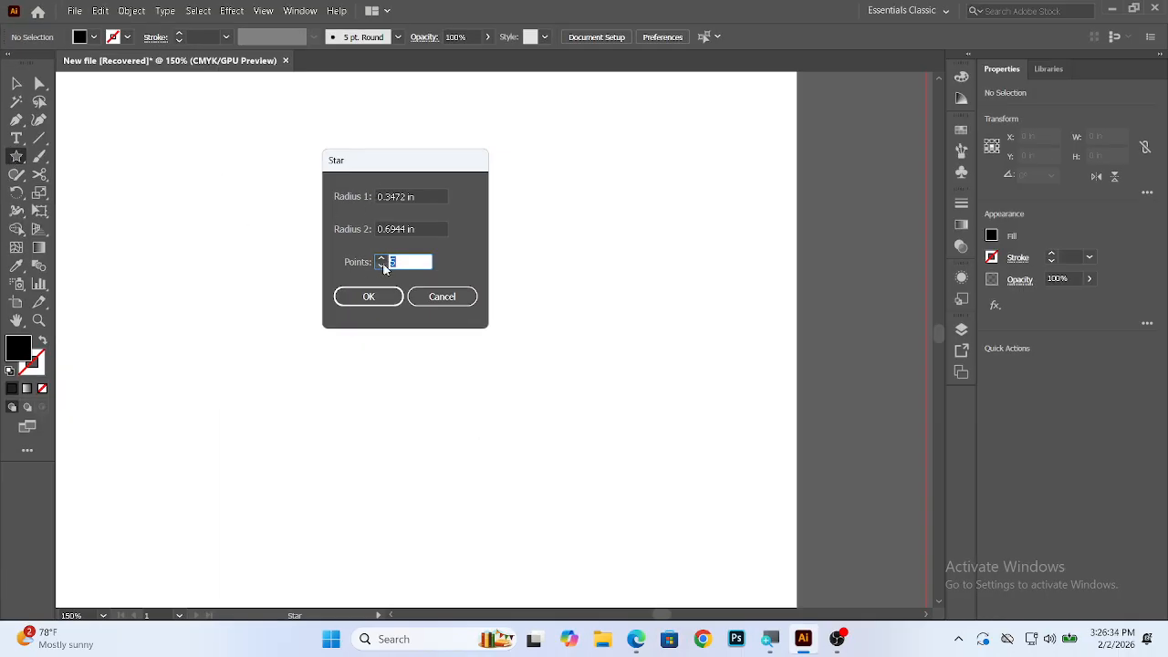
{"action": "left_click", "coordinate": [365, 297]}
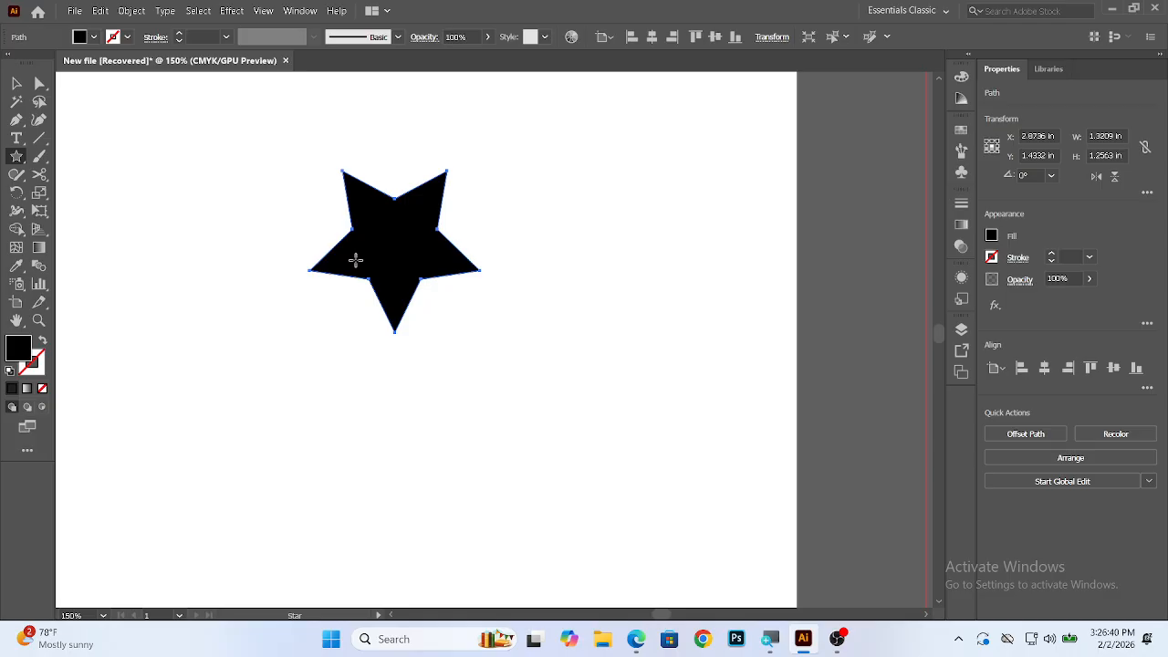
Replace the 5-pointed star with a 10-pointed star, keeping the radii of 0.3472 in and 0.6944 in
{"action": "key", "text": "Delete"}
{"action": "left_click", "coordinate": [342, 227]}
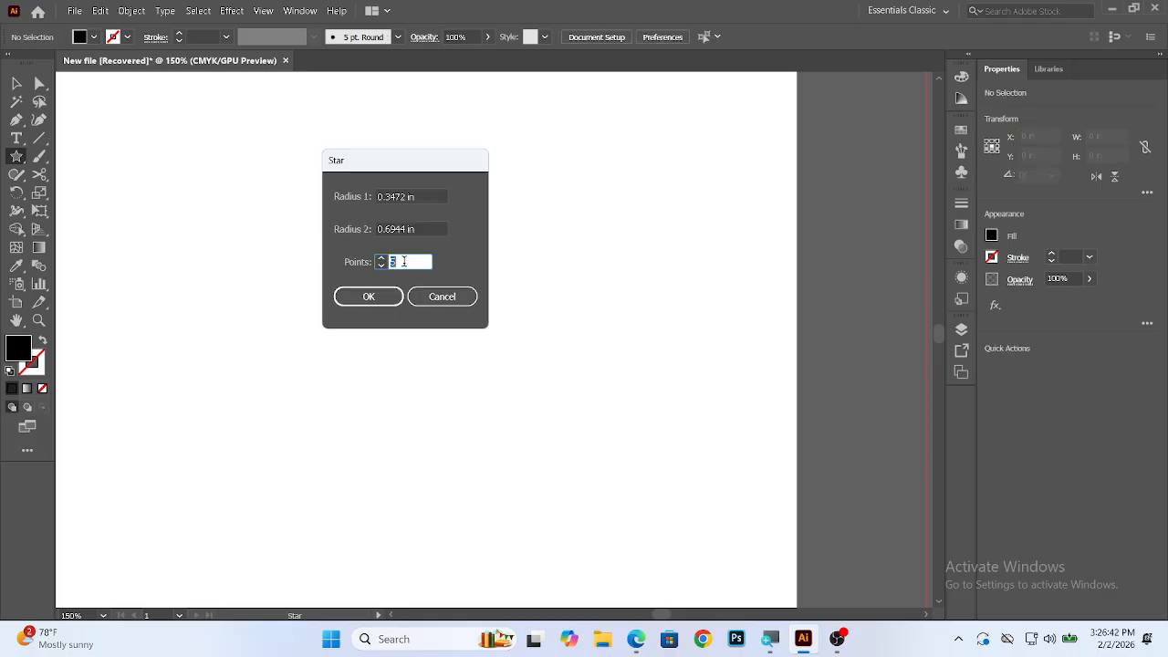
{"action": "left_click", "coordinate": [370, 296]}
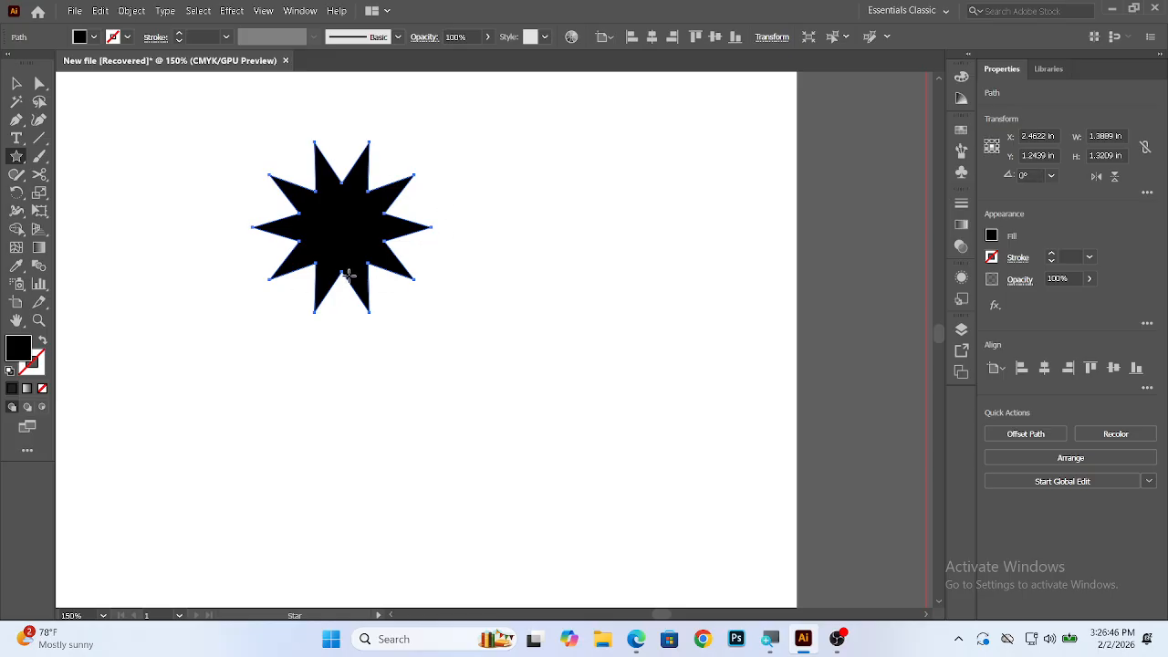
Replace the 10-pointed star with a 3-pointed star, keeping the radii of 0.3472 in and 0.6944 in
{"action": "key", "text": "Delete"}
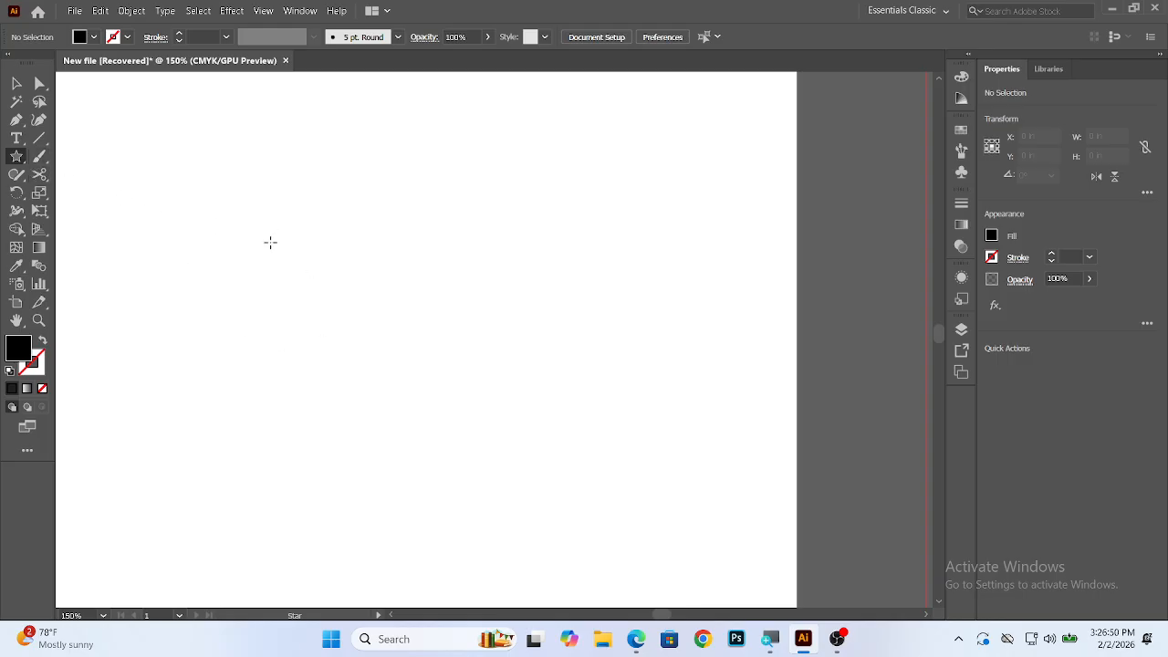
{"action": "left_click", "coordinate": [320, 228]}
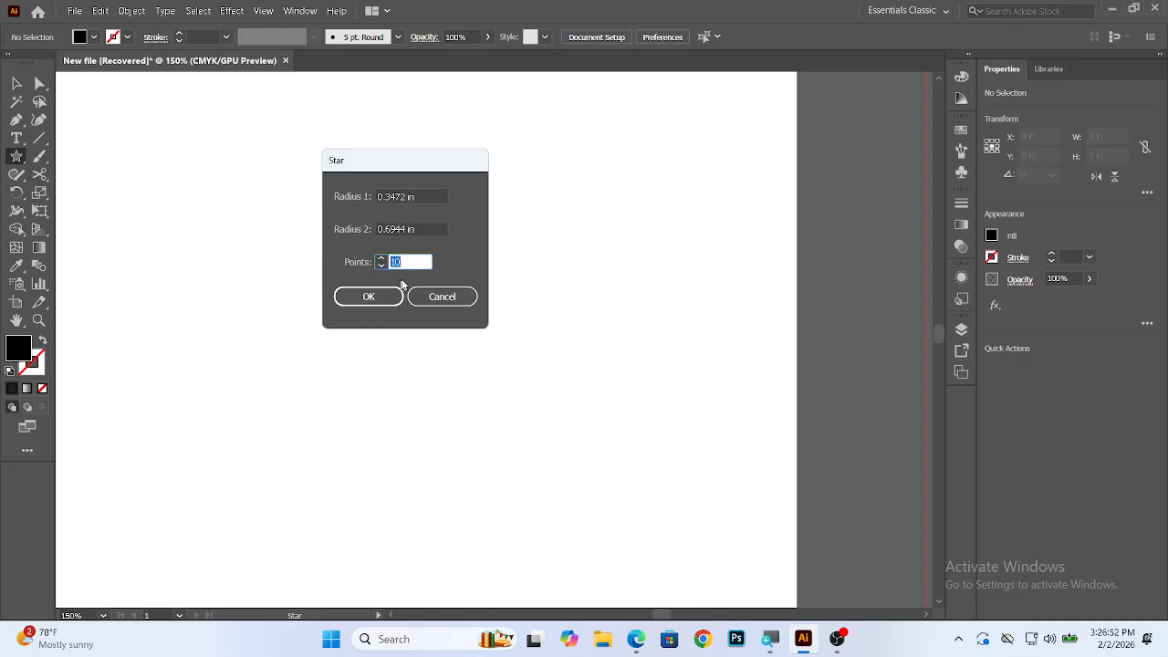
{"action": "type", "text": "3"}
{"action": "left_click", "coordinate": [399, 297]}
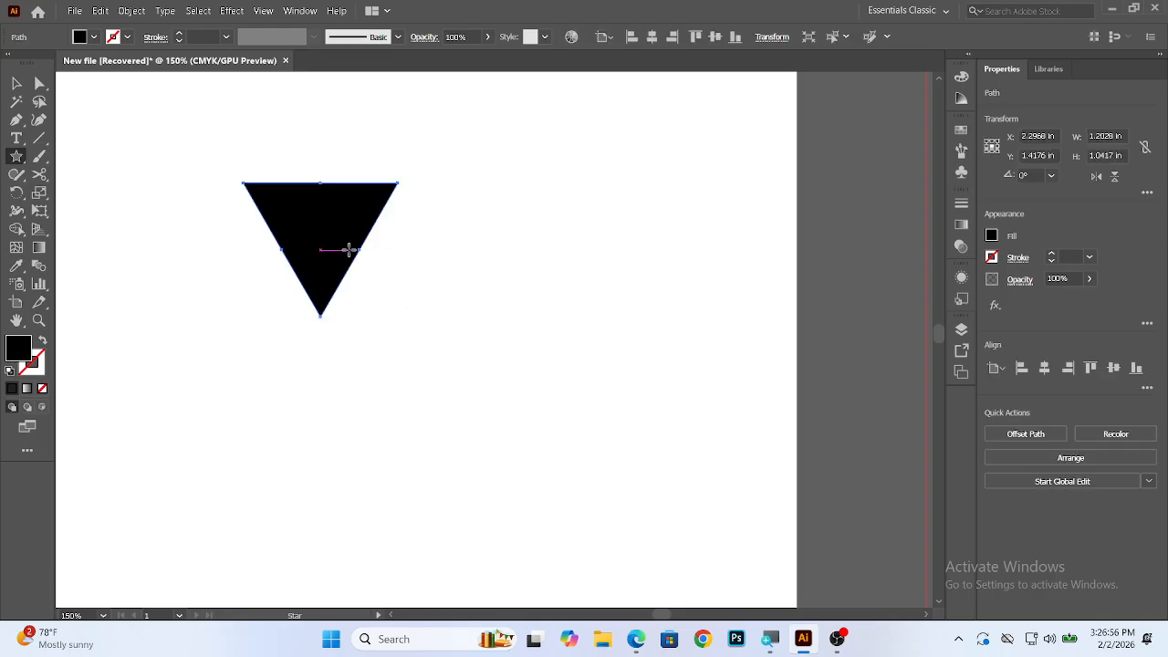
Replace the 3-pointed star with a dense starburst about 2.38 in wide, raising its point count while drawing, and deselect it
{"action": "key", "text": "Delete"}
{"action": "left_click_drag", "start_coordinate": [347, 240], "coordinate": [429, 370]}
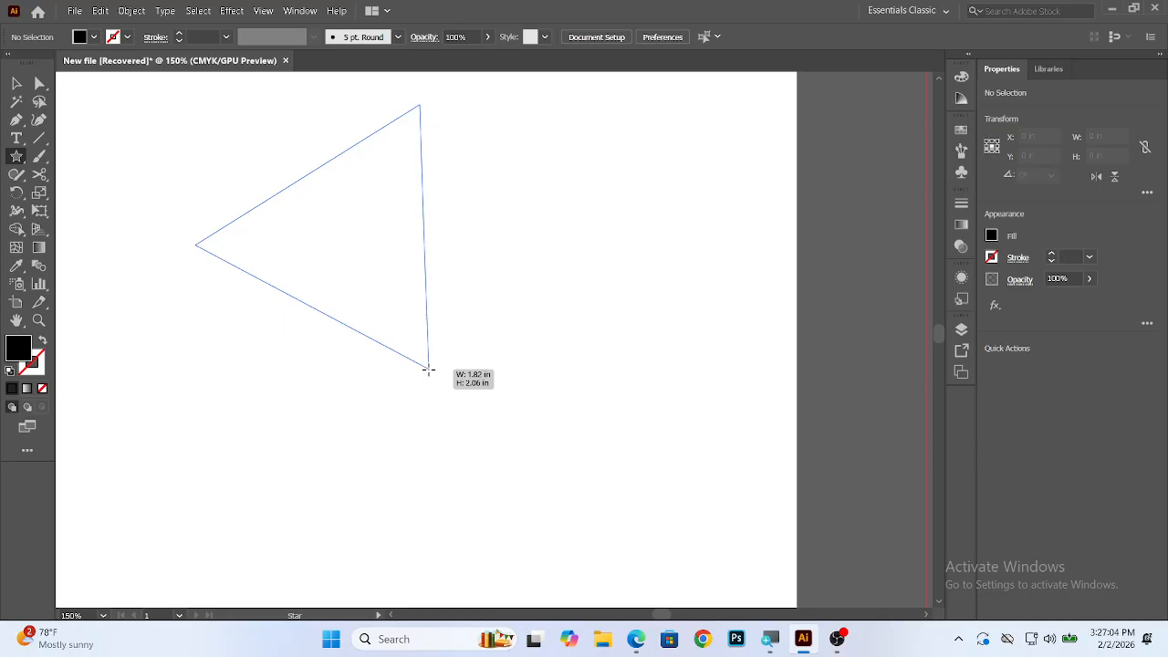
{"action": "key", "text": "Up"}
{"action": "key", "text": "Up"}
{"action": "key", "text": "Up"}
{"action": "key", "text": "Up"}
{"action": "key", "text": "Up"}
{"action": "key", "text": "Up"}
{"action": "key", "text": "Up"}
{"action": "left_click_drag", "start_coordinate": [429, 370], "coordinate": [429, 370]}
{"action": "key", "text": "Up"}
{"action": "key", "text": "Up"}
{"action": "key", "text": "Up"}
{"action": "key", "text": "Up"}
{"action": "key", "text": "Up"}
{"action": "key", "text": "Up"}
{"action": "key", "text": "Up"}
{"action": "key", "text": "Up"}
{"action": "key", "text": "Up"}
{"action": "key", "text": "Up"}
{"action": "key", "text": "Up"}
{"action": "key", "text": "Up"}
{"action": "key", "text": "Up"}
{"action": "key", "text": "Up"}
{"action": "key", "text": "Up"}
{"action": "key", "text": "Up"}
{"action": "key", "text": "Up"}
{"action": "key", "text": "Up"}
{"action": "key", "text": "Up"}
{"action": "key", "text": "Up"}
{"action": "key", "text": "Up"}
{"action": "key", "text": "Up"}
{"action": "key", "text": "Up"}
{"action": "key", "text": "Up"}
{"action": "key", "text": "Up"}
{"action": "key", "text": "Up"}
{"action": "key", "text": "Up"}
{"action": "key", "text": "Up"}
{"action": "key", "text": "Up"}
{"action": "key", "text": "Up"}
{"action": "key", "text": "Up"}
{"action": "key", "text": "Up"}
{"action": "key", "text": "Up"}
{"action": "key", "text": "Up"}
{"action": "key", "text": "Up"}
{"action": "key", "text": "Up"}
{"action": "key", "text": "Up"}
{"action": "key", "text": "Up"}
{"action": "key", "text": "Up"}
{"action": "key", "text": "Up"}
{"action": "key", "text": "Up"}
{"action": "key", "text": "Up"}
{"action": "key", "text": "Up"}
{"action": "key", "text": "Up"}
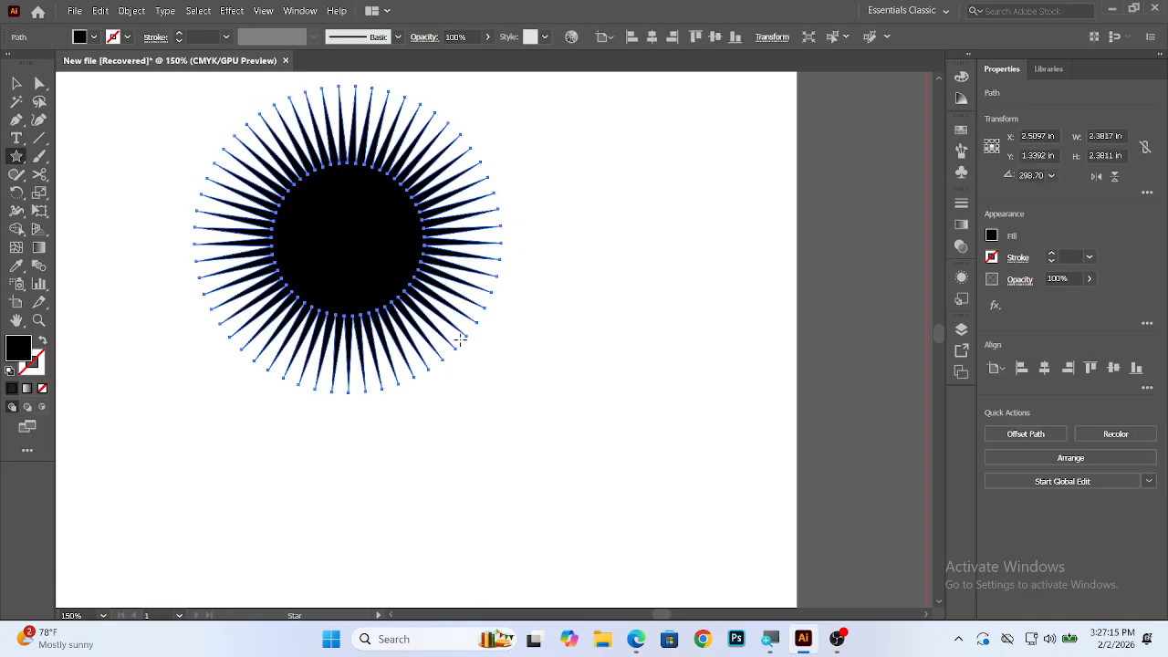
{"action": "left_click", "coordinate": [16, 83]}
{"action": "left_click", "coordinate": [128, 137]}
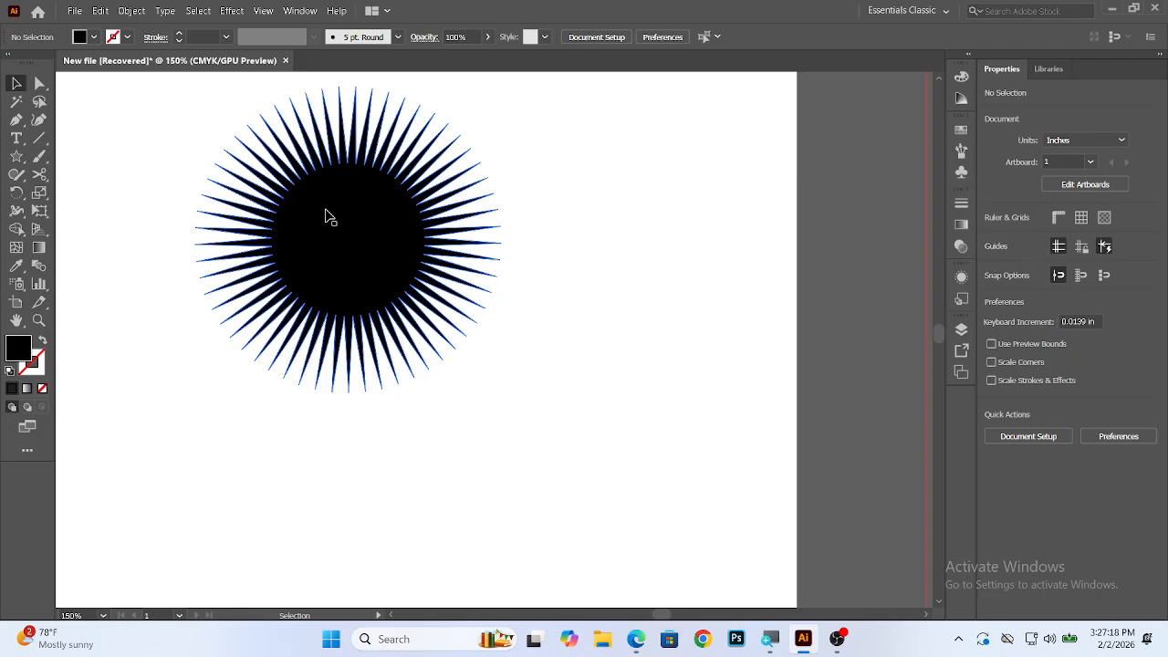
Draw a star about 2.2 in wide below the starburst, lowering its count to 13 points while drawing, and move it clear to the right
{"action": "scroll", "coordinate": [365, 248], "scroll_direction": "down", "scroll_amount": 4}
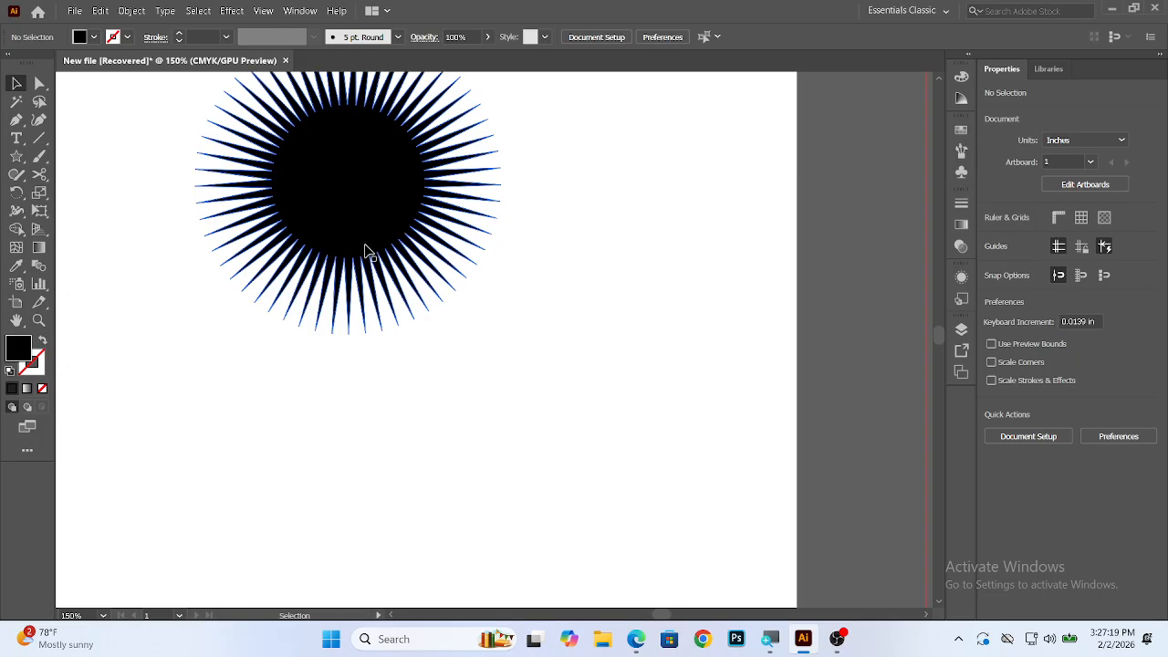
{"action": "left_click", "coordinate": [16, 157]}
{"action": "left_click_drag", "start_coordinate": [374, 287], "coordinate": [458, 402]}
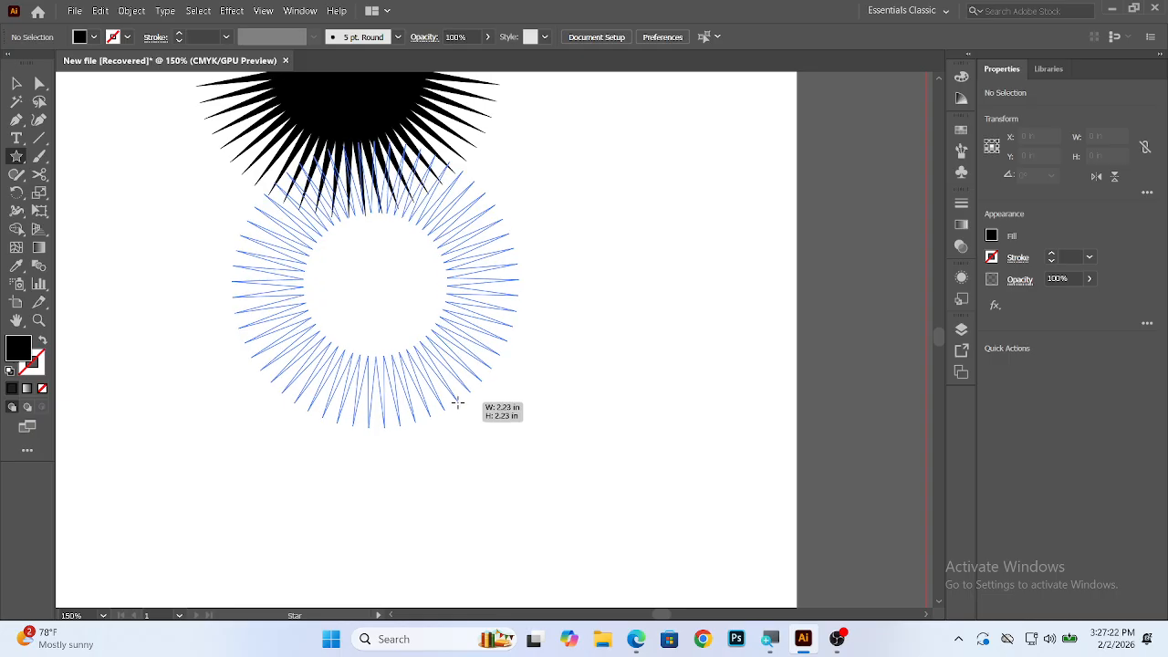
{"action": "key", "text": "Down"}
{"action": "key", "text": "Down"}
{"action": "key", "text": "Down"}
{"action": "key", "text": "Down"}
{"action": "key", "text": "Down"}
{"action": "key", "text": "Down"}
{"action": "key", "text": "Down"}
{"action": "key", "text": "Down"}
{"action": "key", "text": "Down"}
{"action": "key", "text": "Down"}
{"action": "key", "text": "Down"}
{"action": "key", "text": "Down"}
{"action": "key", "text": "Down"}
{"action": "key", "text": "Down"}
{"action": "key", "text": "Down"}
{"action": "key", "text": "Down"}
{"action": "key", "text": "Down"}
{"action": "key", "text": "Down"}
{"action": "key", "text": "Down"}
{"action": "key", "text": "Down"}
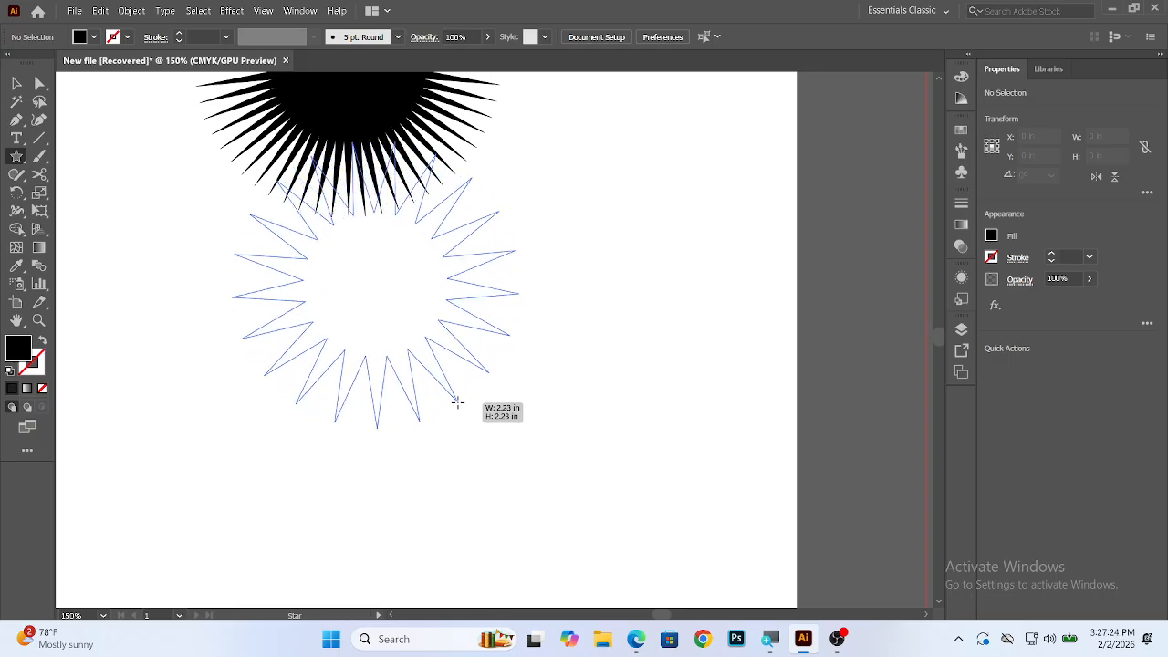
{"action": "key", "text": "Down"}
{"action": "key", "text": "Down"}
{"action": "key", "text": "Down"}
{"action": "key", "text": "Down"}
{"action": "key", "text": "Down"}
{"action": "key", "text": "Down"}
{"action": "key", "text": "Down"}
{"action": "key", "text": "Down"}
{"action": "key", "text": "Down"}
{"action": "key", "text": "Down"}
{"action": "left_click_drag", "start_coordinate": [458, 402], "coordinate": [458, 402]}
{"action": "left_click", "coordinate": [16, 84]}
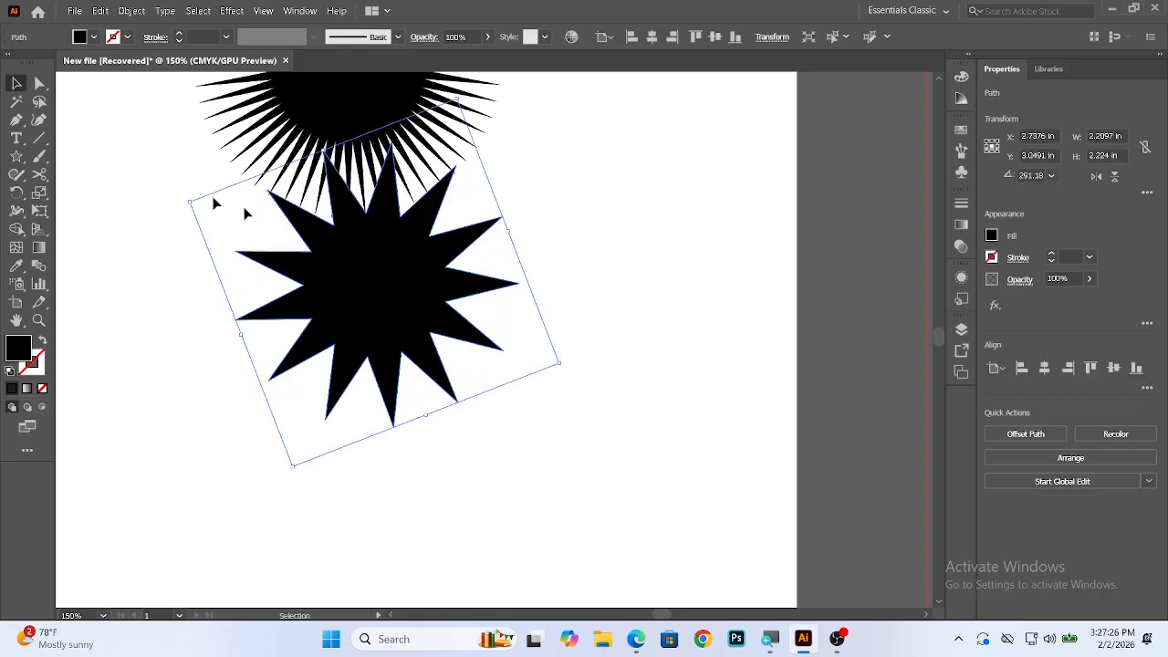
{"action": "left_click_drag", "start_coordinate": [365, 304], "coordinate": [667, 334]}
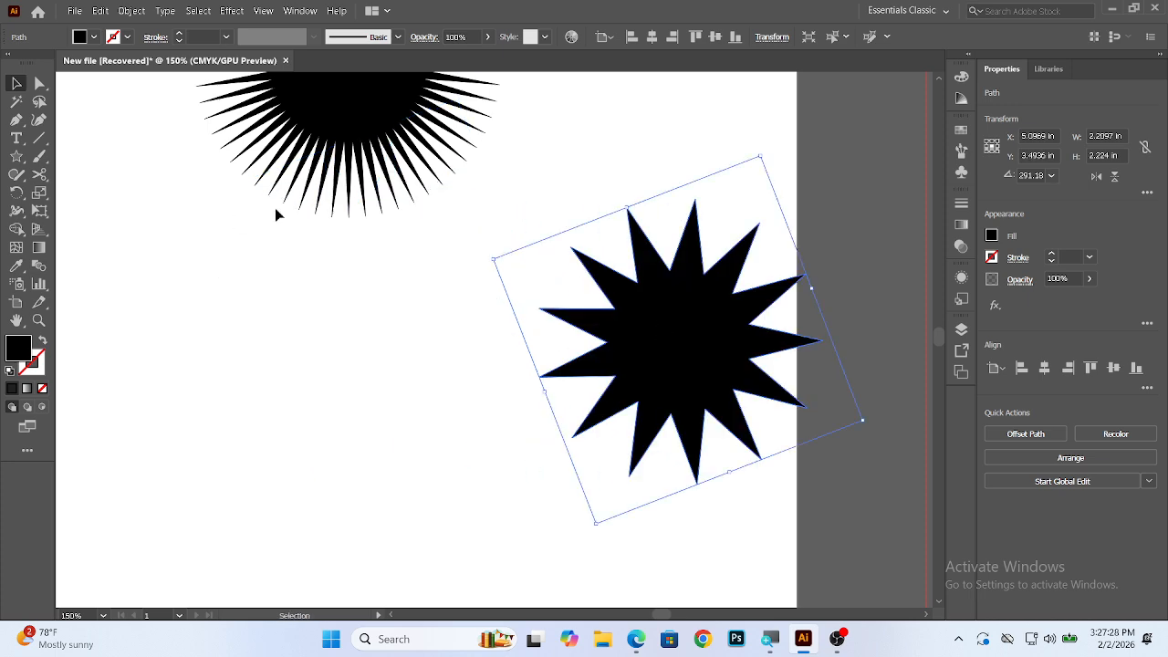
Delete both the starburst and the 13-pointed star from the artboard
{"action": "left_click_drag", "start_coordinate": [177, 169], "coordinate": [704, 404]}
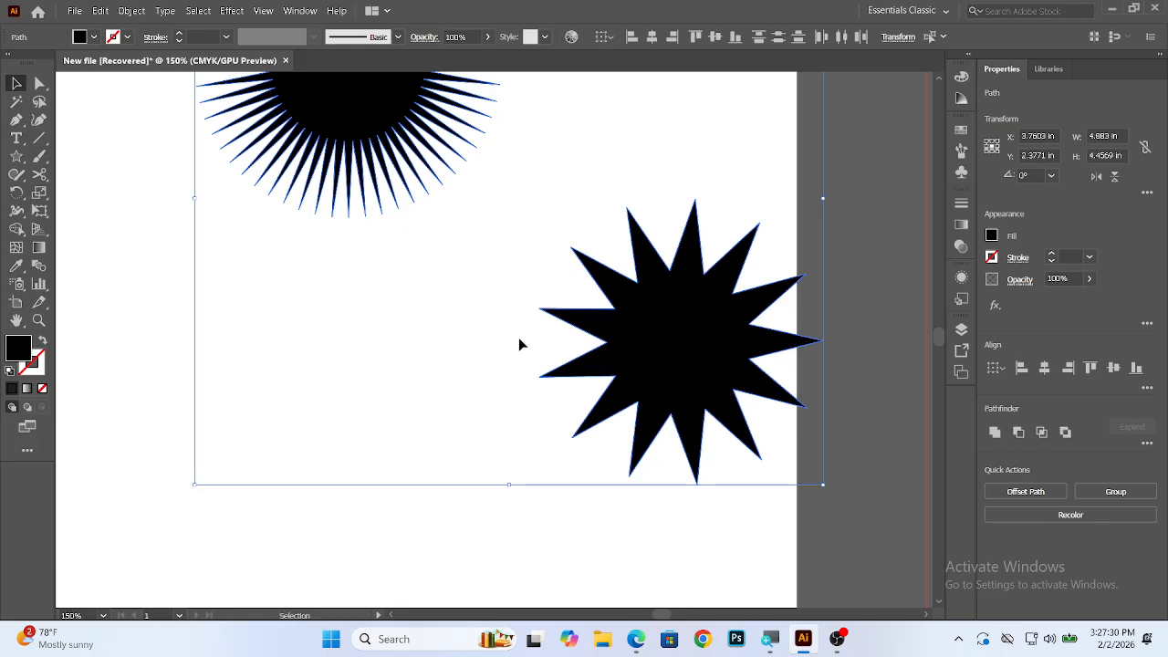
{"action": "key", "text": "Up"}
{"action": "key", "text": "Delete"}
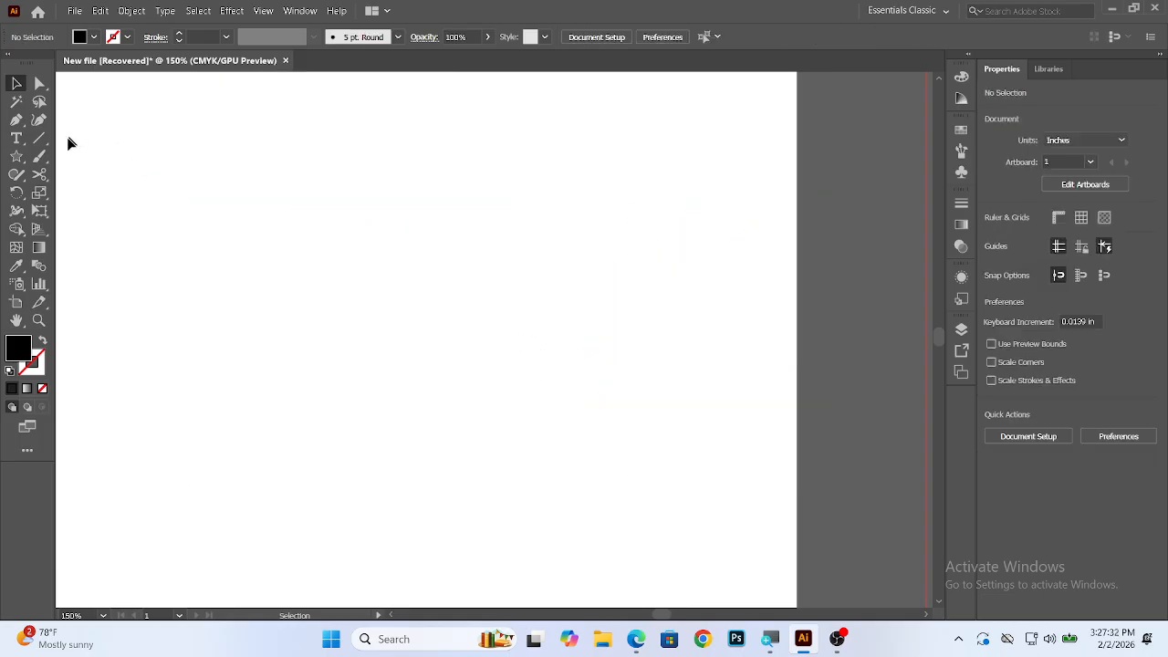
Create a 13-pointed star with Radius 1 of 1.1202 in and Radius 2 of 1 in
{"action": "left_click", "coordinate": [17, 156]}
{"action": "left_click", "coordinate": [396, 265]}
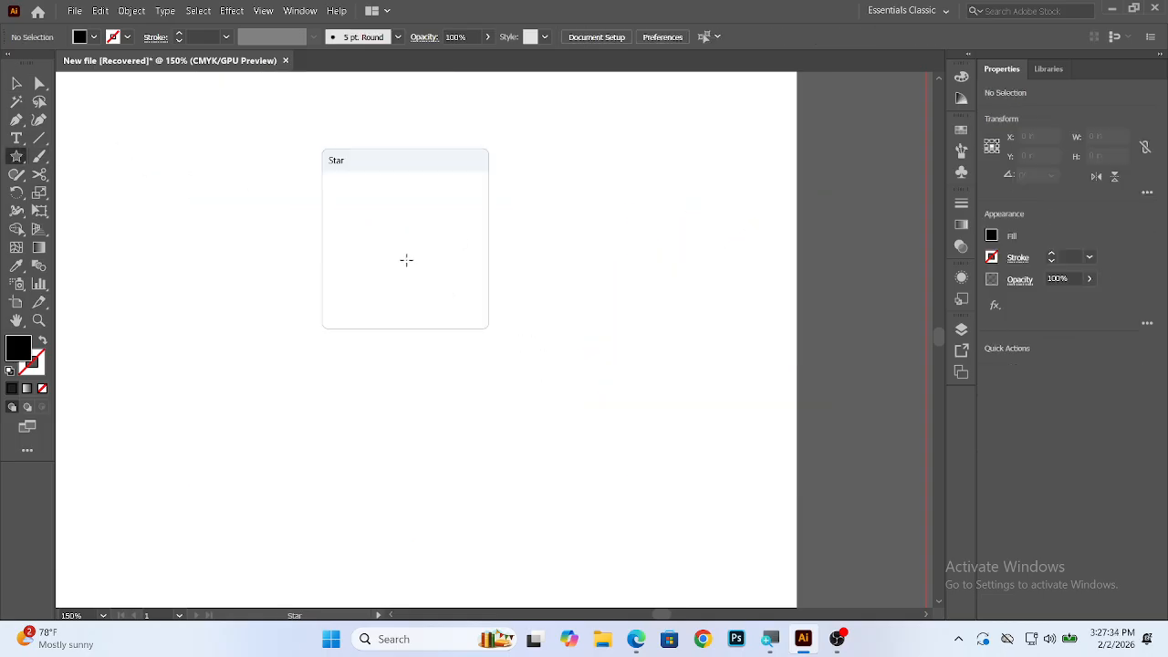
{"action": "left_click_drag", "start_coordinate": [389, 171], "coordinate": [528, 180]}
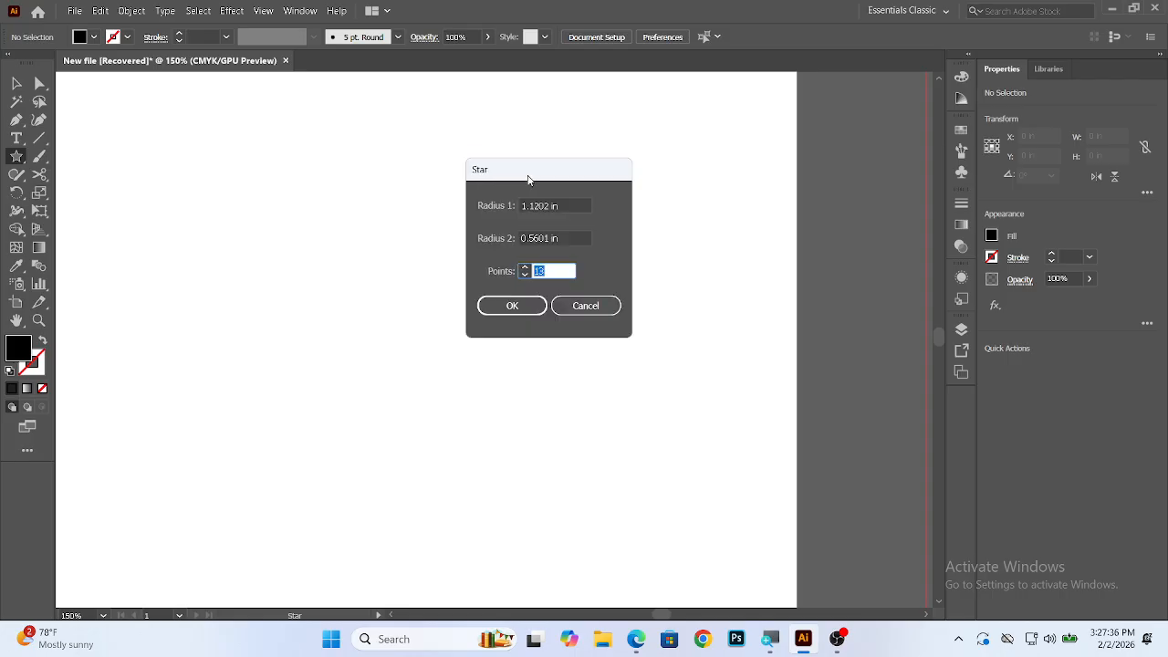
{"action": "left_click", "coordinate": [567, 238]}
{"action": "type", "text": "1"}
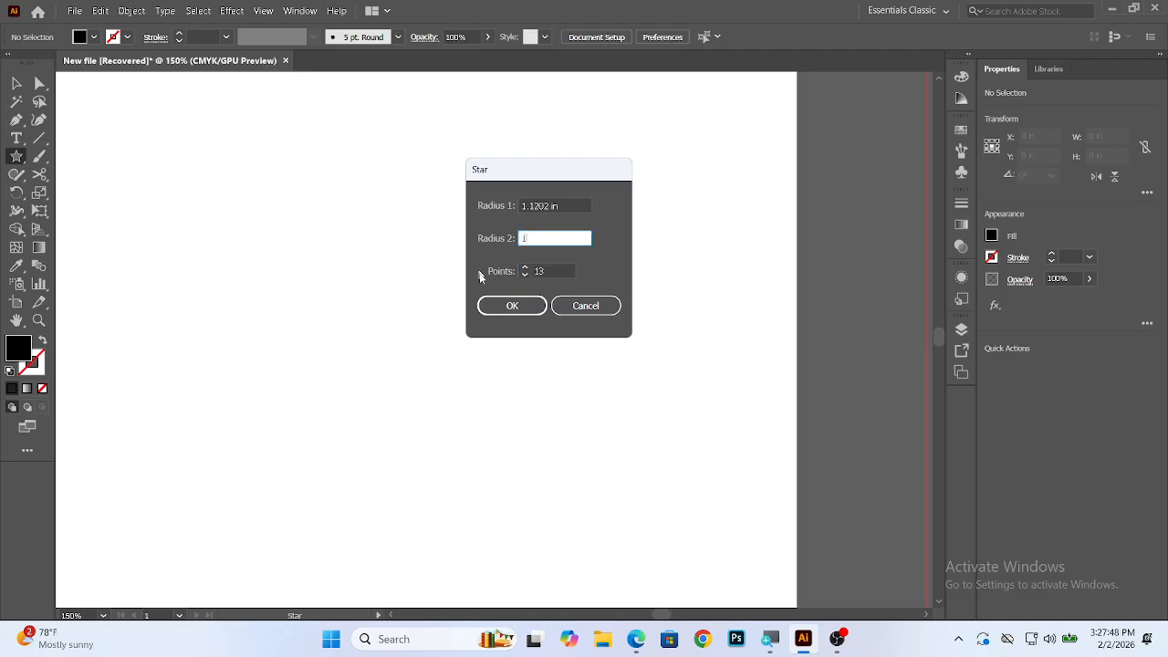
{"action": "left_click", "coordinate": [519, 308]}
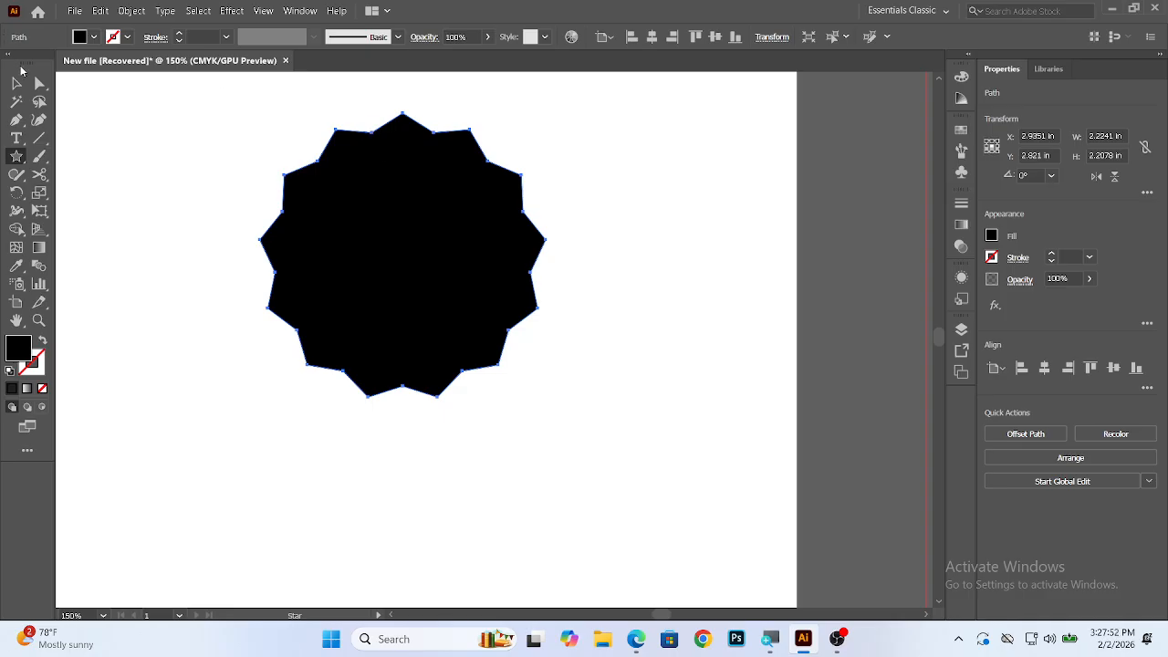
Try pulling two upper inner anchor points toward the star's centre, and undo both edits and the star itself
{"action": "left_click", "coordinate": [39, 85]}
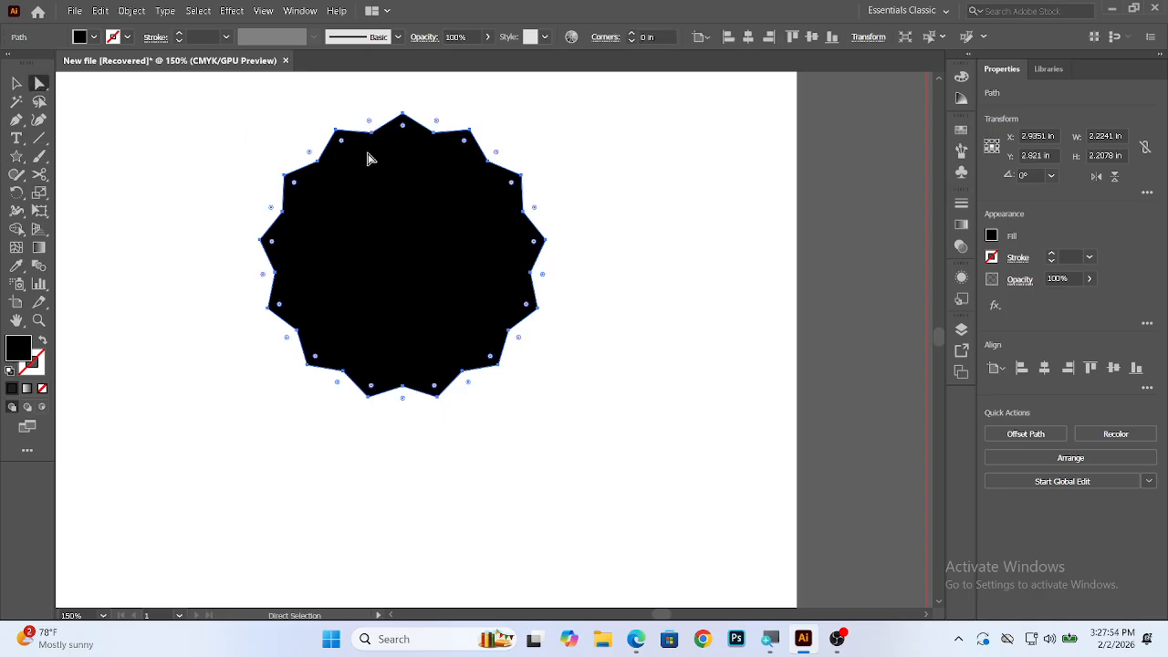
{"action": "left_click_drag", "start_coordinate": [371, 133], "coordinate": [403, 272]}
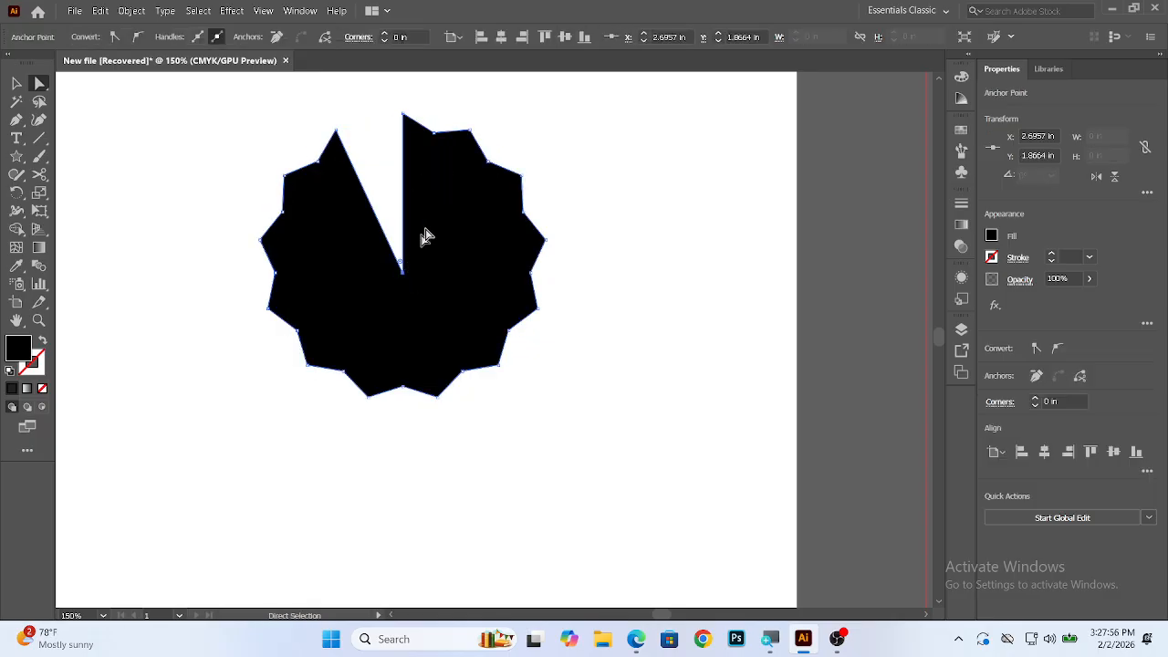
{"action": "left_click_drag", "start_coordinate": [434, 133], "coordinate": [417, 251]}
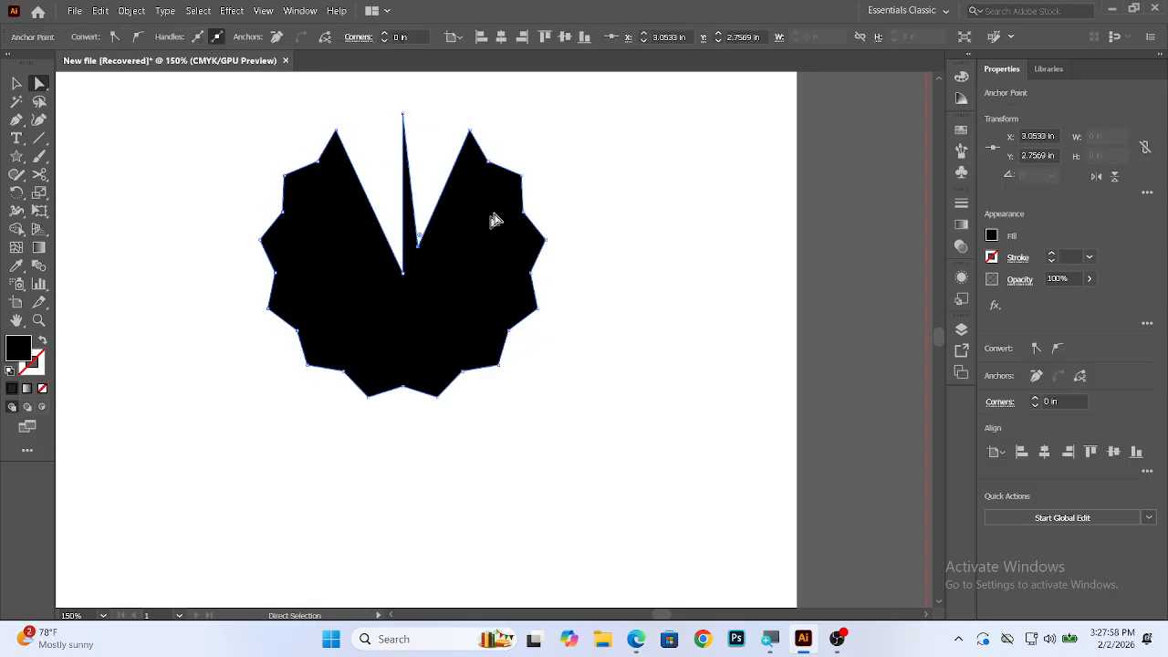
{"action": "key", "text": "ctrl+z"}
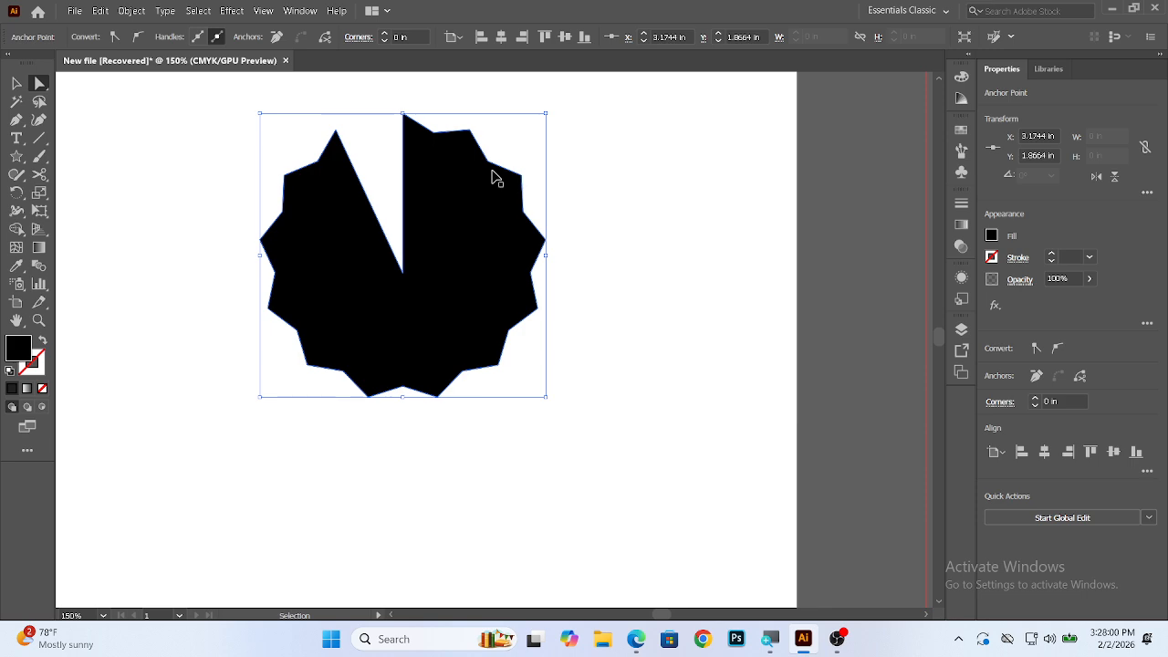
{"action": "key", "text": "ctrl+z"}
{"action": "key", "text": "ctrl+z"}
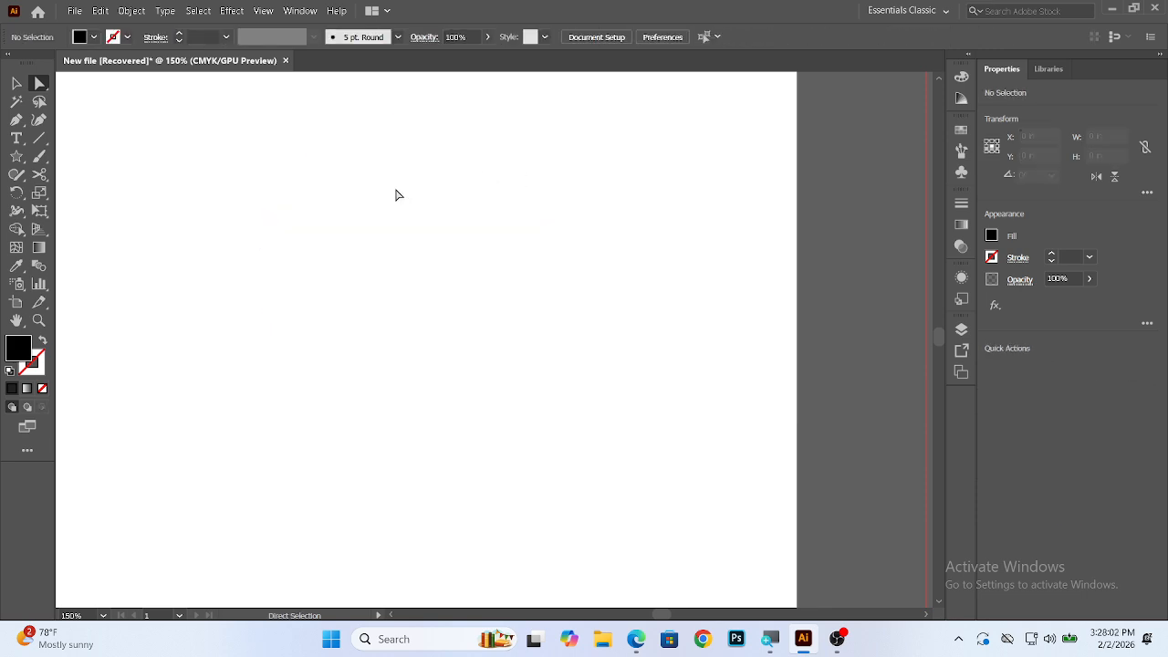
Create a 13-pointed star with Radius 1 of 1.1202 in and Radius 2 of 0.6 in
{"action": "left_click", "coordinate": [14, 157]}
{"action": "left_click", "coordinate": [412, 200]}
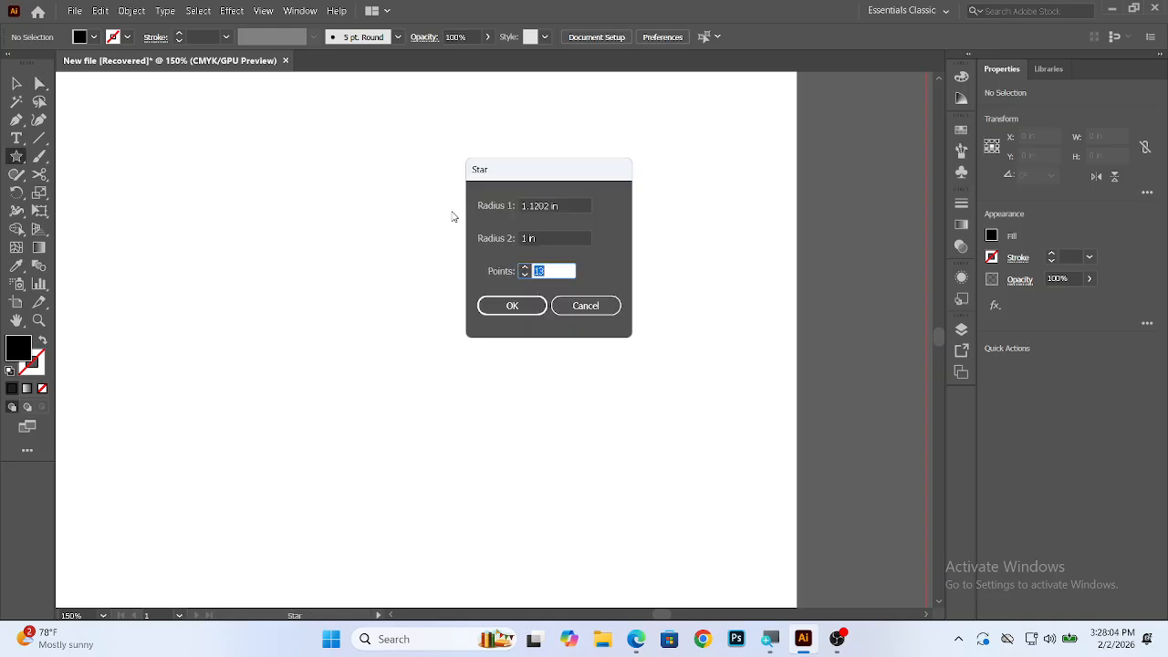
{"action": "left_click", "coordinate": [557, 239]}
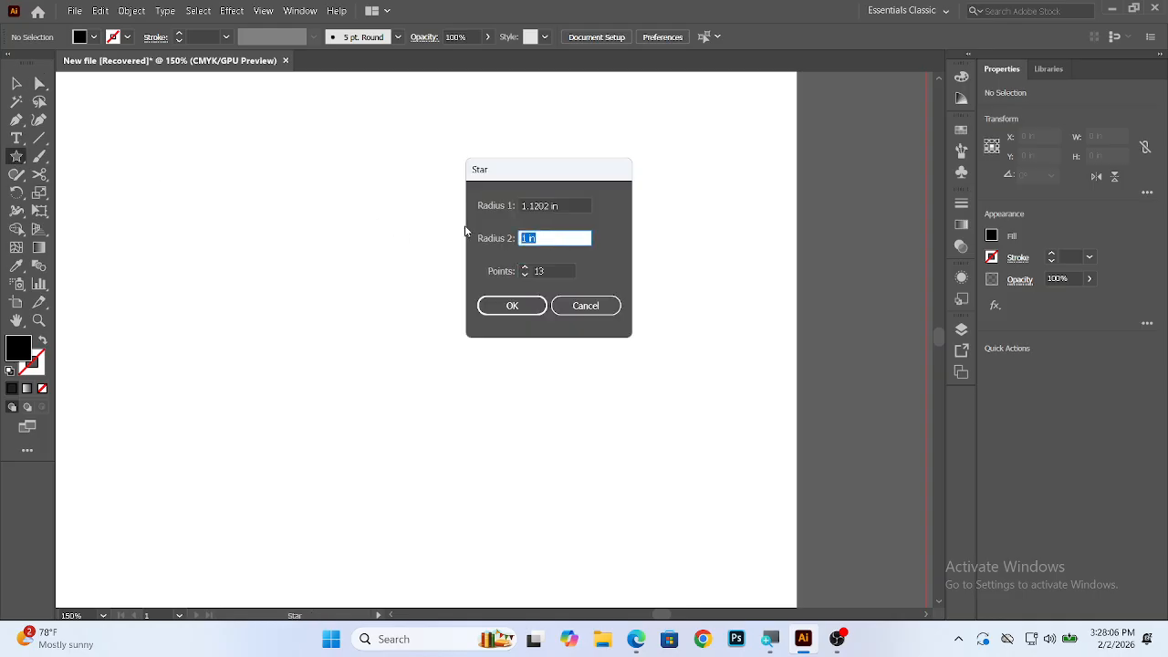
{"action": "key", "text": "BackSpace"}
{"action": "left_click", "coordinate": [512, 306]}
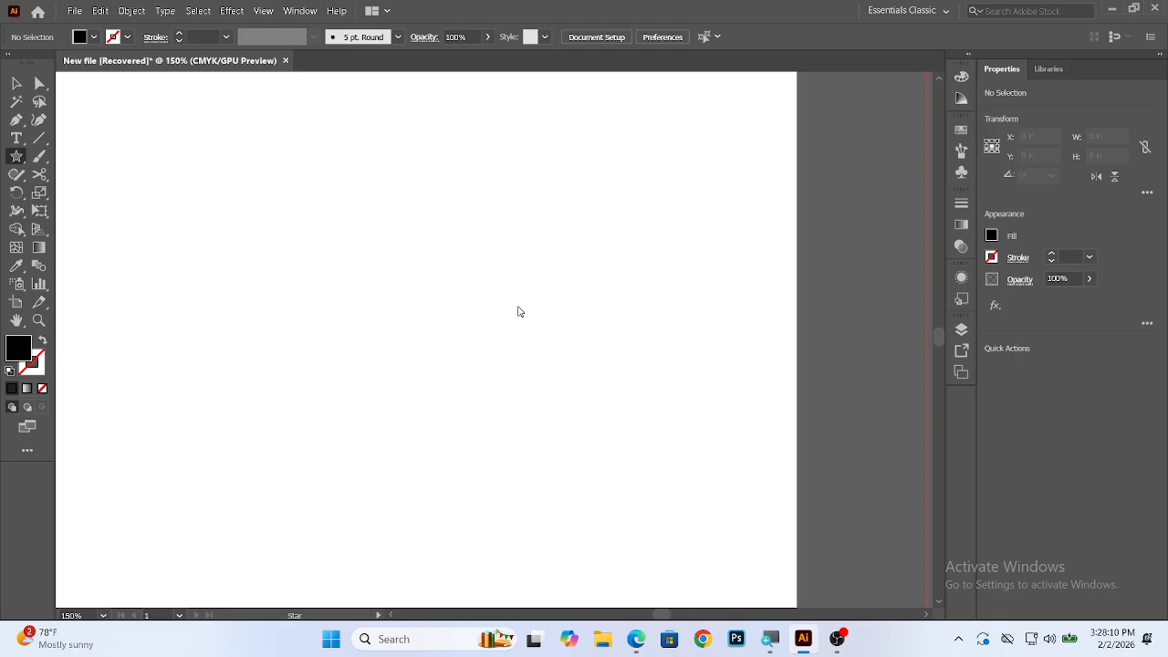
{"action": "scroll", "coordinate": [434, 211], "scroll_direction": "up", "scroll_amount": 2}
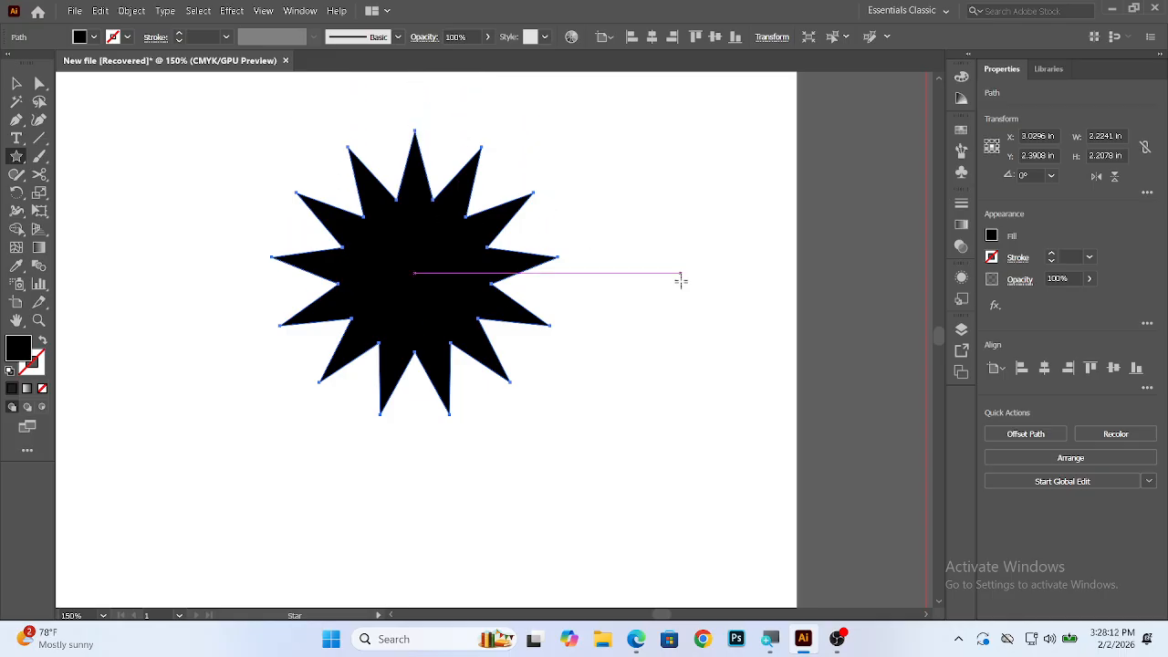
Create a 13-pointed star above the existing one, with Radius 1 of 1.1202 in and Radius 2 of 0.7 in
{"action": "scroll", "coordinate": [630, 264], "scroll_direction": "up", "scroll_amount": 6}
{"action": "left_click", "coordinate": [442, 246]}
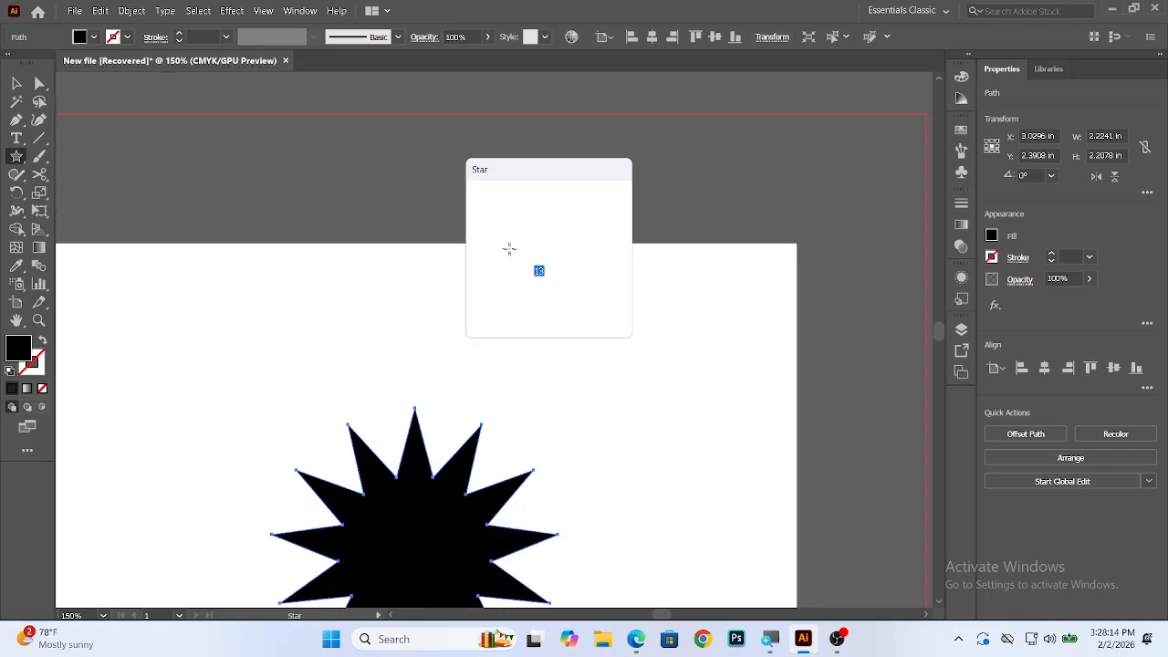
{"action": "left_click", "coordinate": [554, 236]}
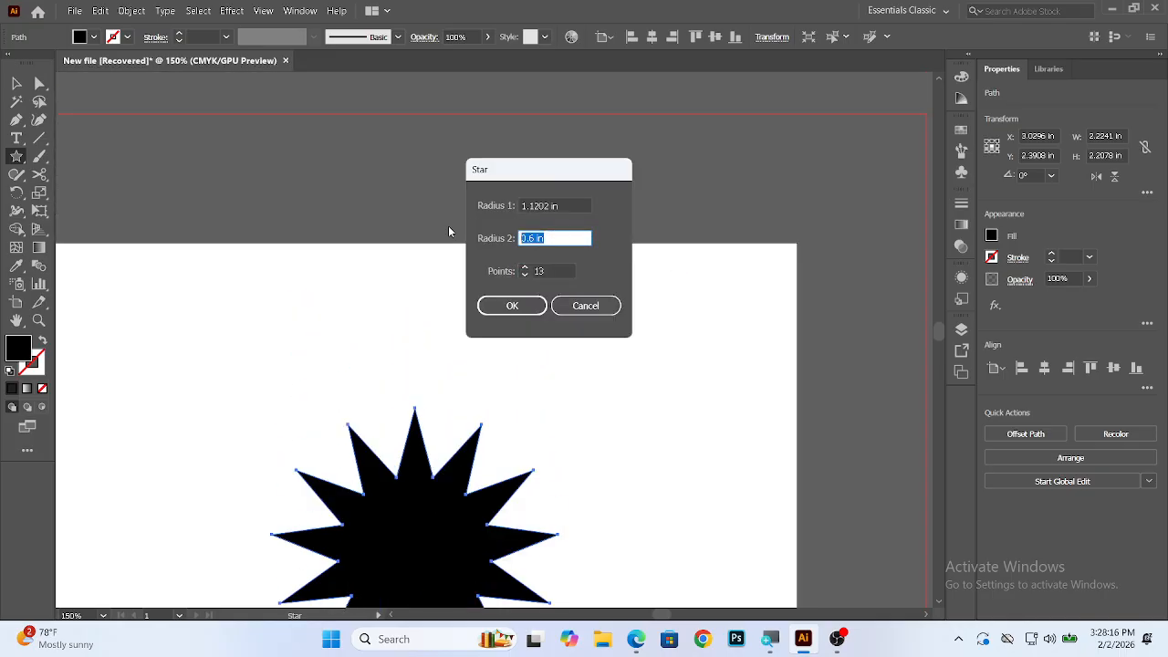
{"action": "key", "text": "BackSpace"}
{"action": "left_click", "coordinate": [519, 305]}
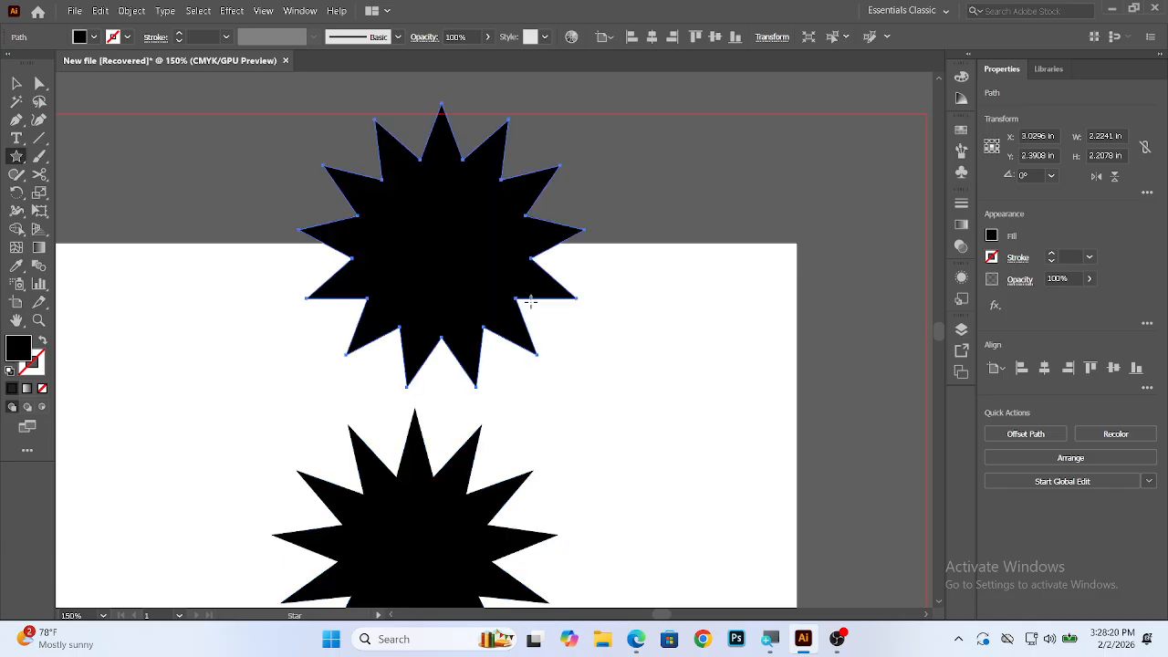
{"action": "scroll", "coordinate": [470, 406], "scroll_direction": "down", "scroll_amount": 1}
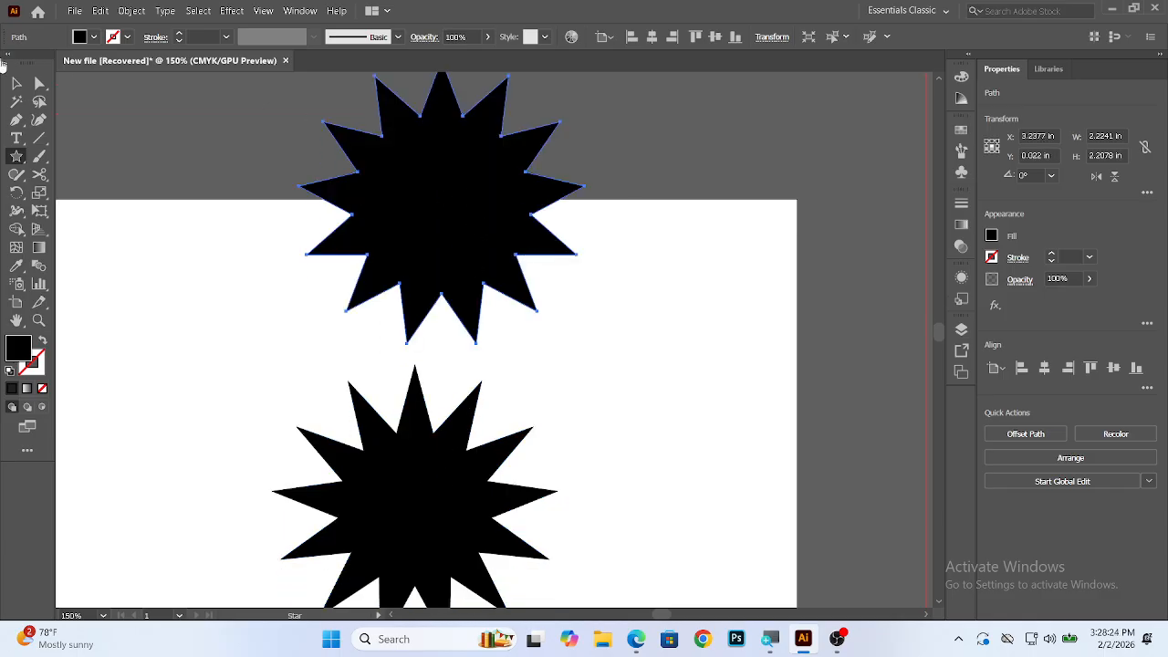
Create a 13-pointed star beside the lower star, with Radius 1 of 1.1202 in and Radius 2 of 0.1 in
{"action": "left_click", "coordinate": [17, 156]}
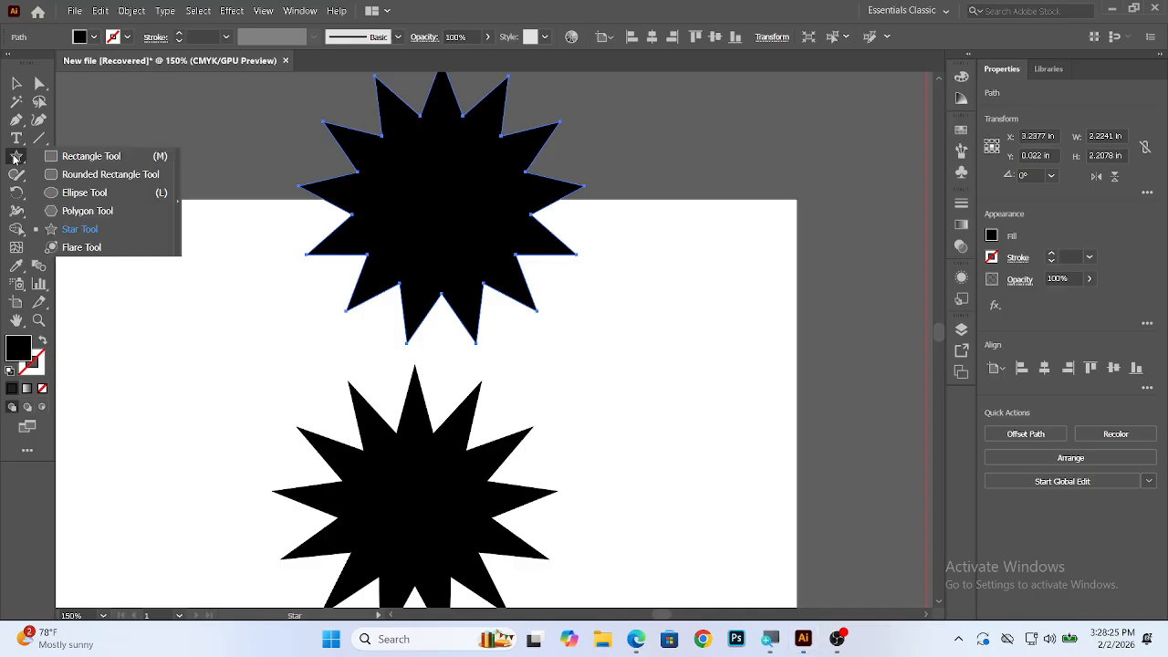
{"action": "left_click", "coordinate": [71, 229]}
{"action": "scroll", "coordinate": [575, 258], "scroll_direction": "down", "scroll_amount": 4}
{"action": "scroll", "coordinate": [570, 258], "scroll_direction": "down", "scroll_amount": 2}
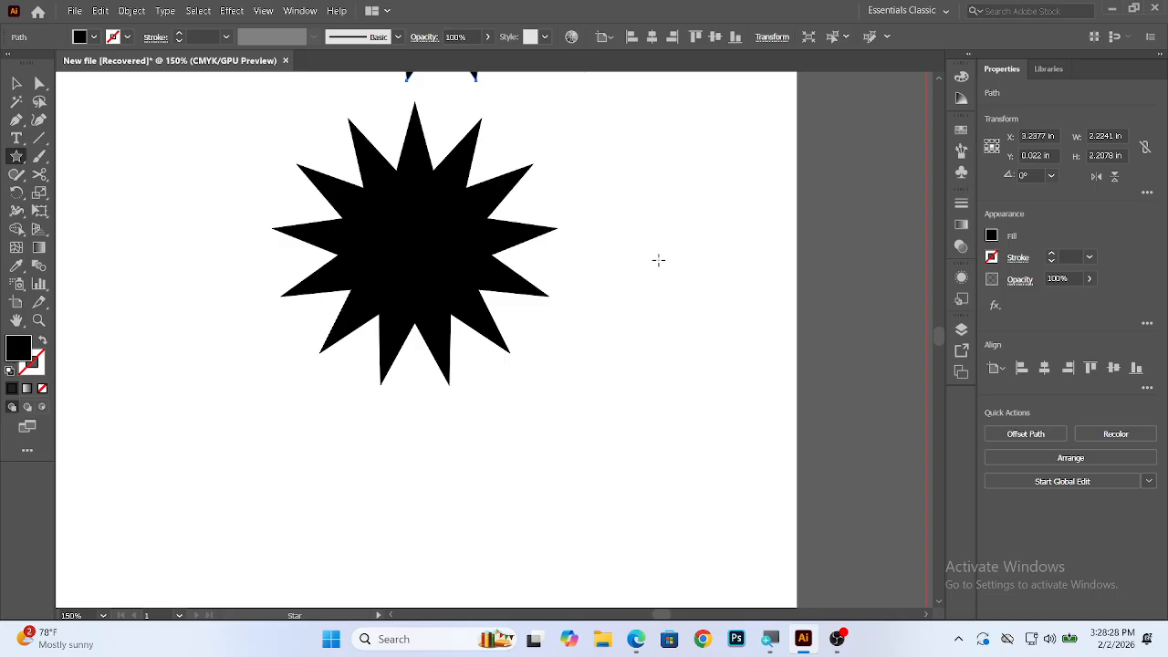
{"action": "left_click", "coordinate": [688, 250]}
{"action": "left_click_drag", "start_coordinate": [553, 238], "coordinate": [500, 236]}
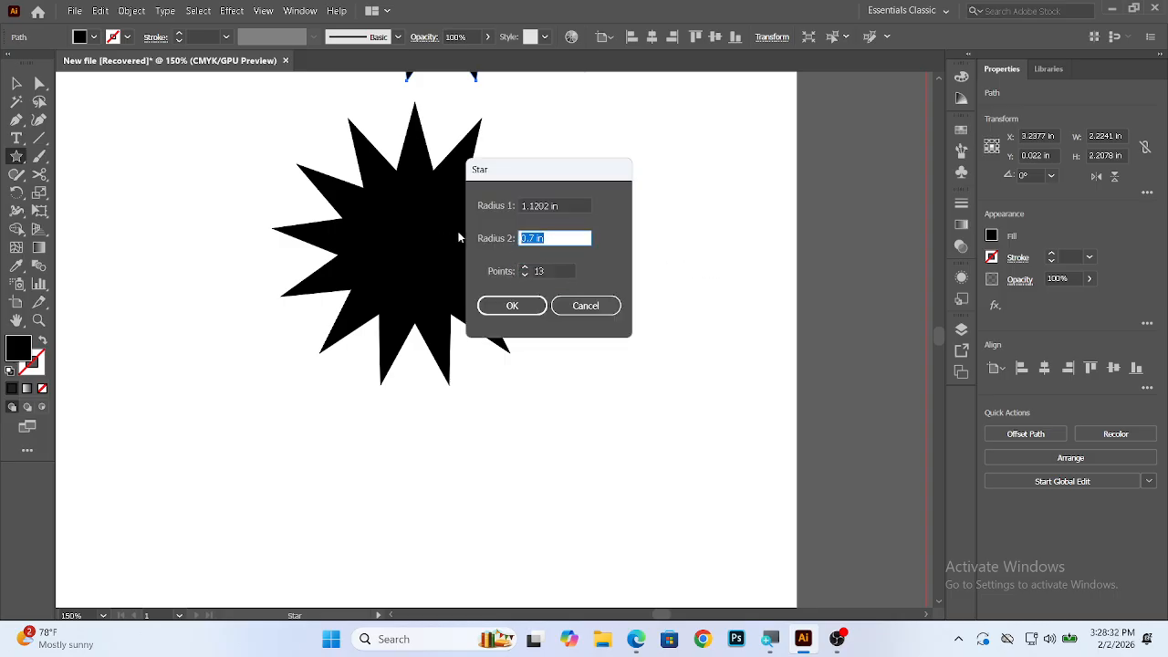
{"action": "type", "text": "6"}
{"action": "left_click", "coordinate": [512, 306]}
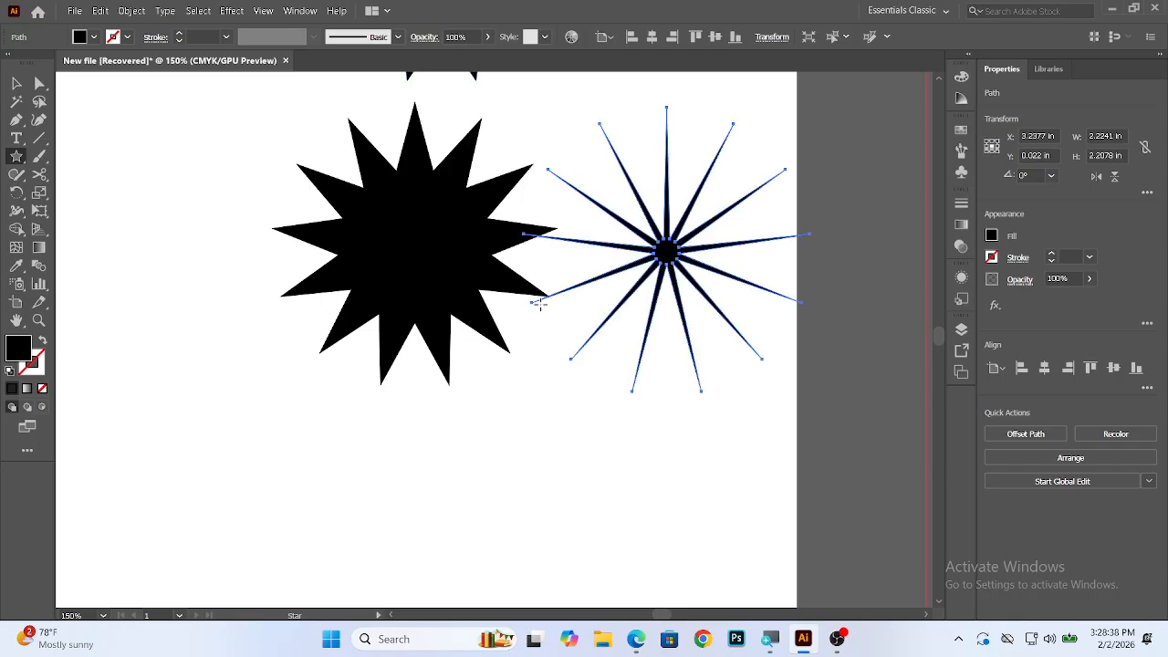
Move the thick 13-pointed star away from the thin-spiked one, toward the artboard's left side
{"action": "left_click", "coordinate": [17, 83]}
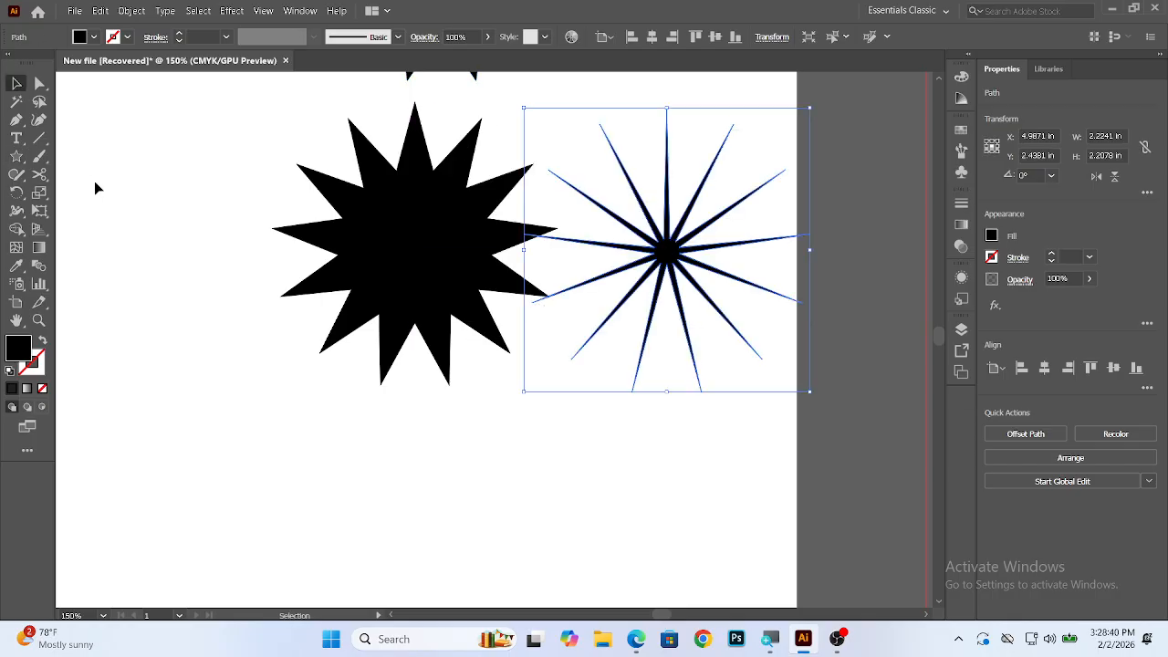
{"action": "left_click", "coordinate": [94, 185]}
{"action": "left_click_drag", "start_coordinate": [540, 234], "coordinate": [133, 210]}
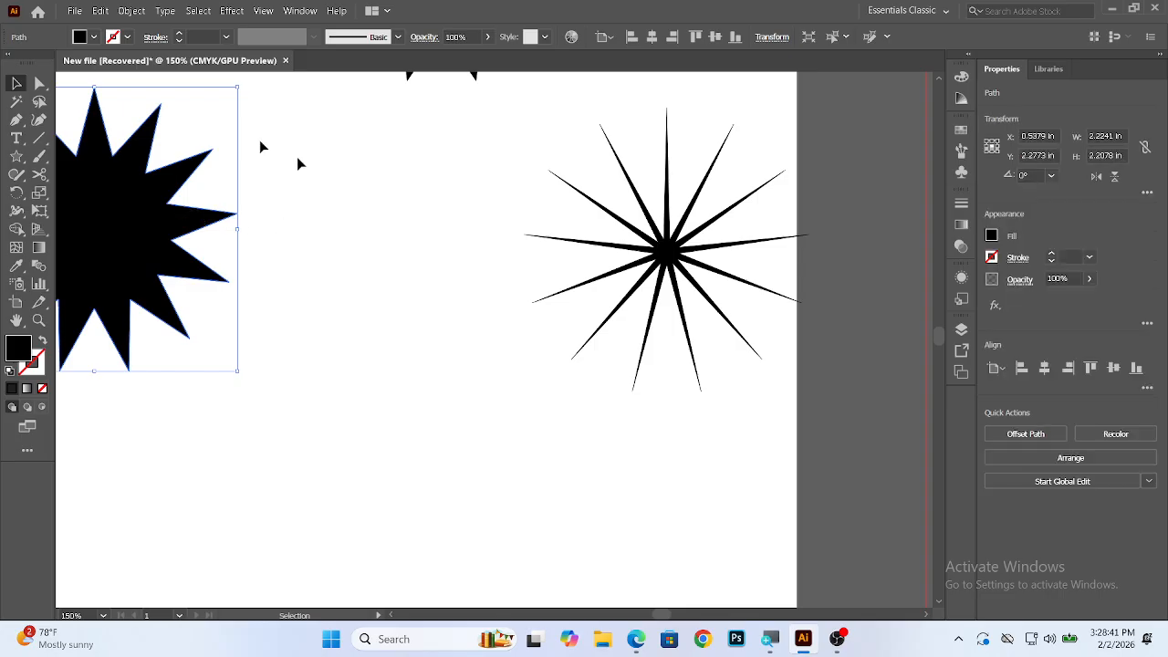
Create a 13-pointed star in the cleared space, with Radius 1 of 1.1202 in and Radius 2 of 0.2 in
{"action": "left_click", "coordinate": [17, 156]}
{"action": "left_click", "coordinate": [324, 318]}
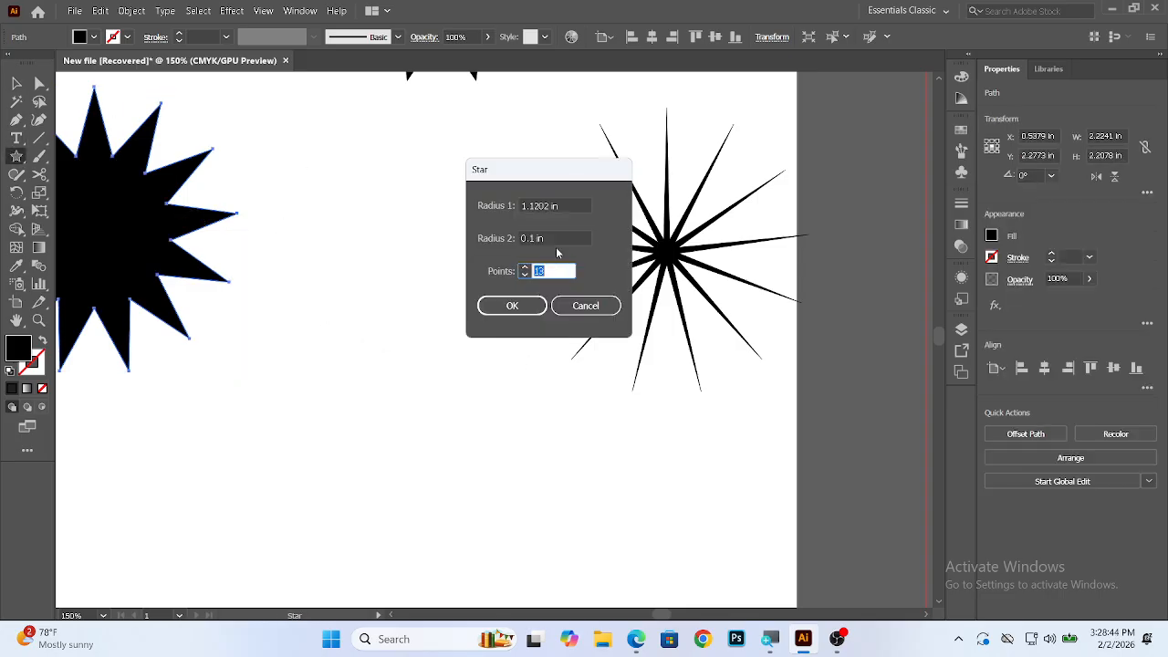
{"action": "left_click_drag", "start_coordinate": [553, 238], "coordinate": [472, 237]}
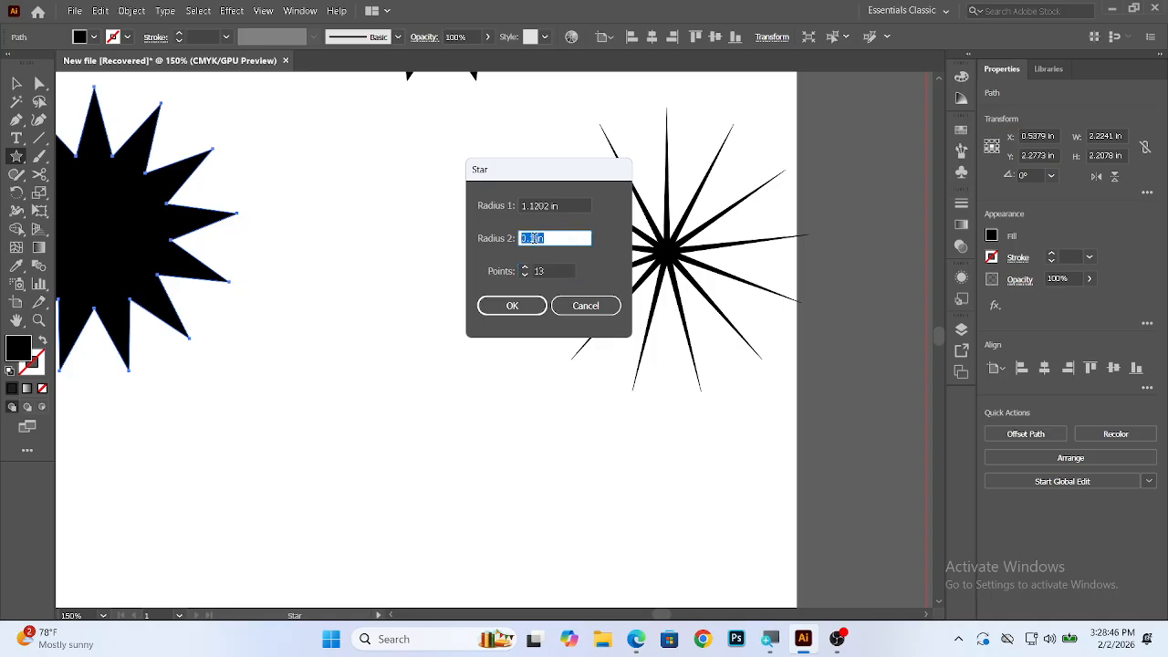
{"action": "left_click", "coordinate": [534, 237]}
{"action": "key", "text": "BackSpace"}
{"action": "type", "text": "2"}
{"action": "left_click", "coordinate": [512, 305]}
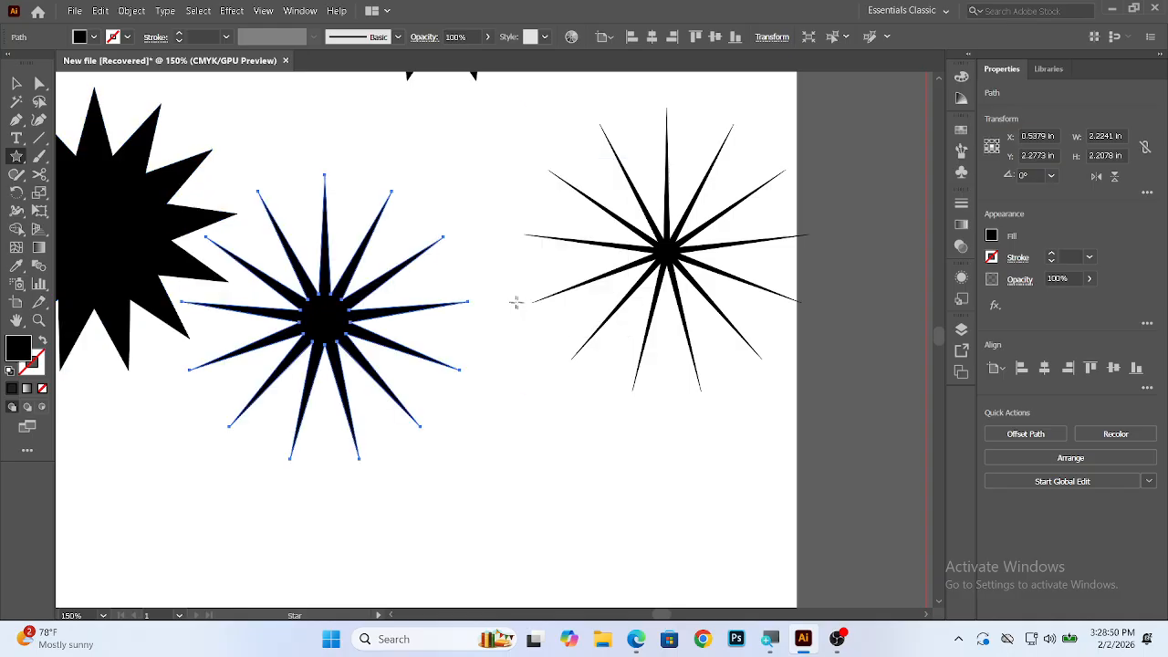
Create a 13-pointed star between the two thin-spiked stars, with Radius 1 of 1.1202 in and Radius 2 of 0.3 in
{"action": "left_click", "coordinate": [495, 365]}
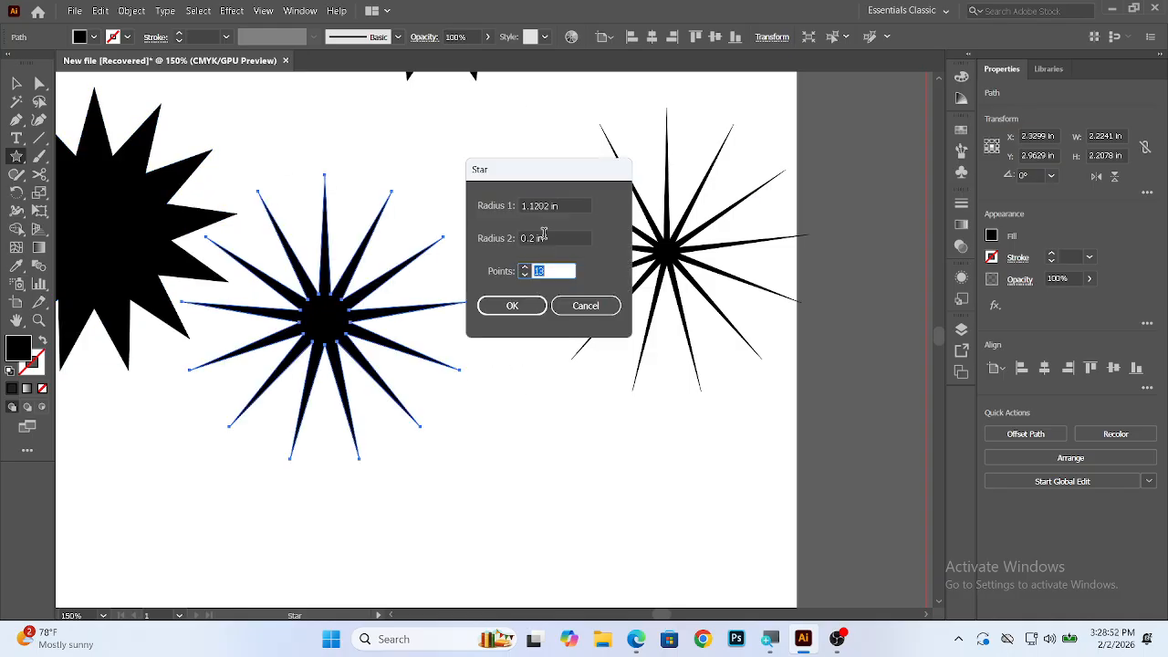
{"action": "left_click", "coordinate": [536, 239]}
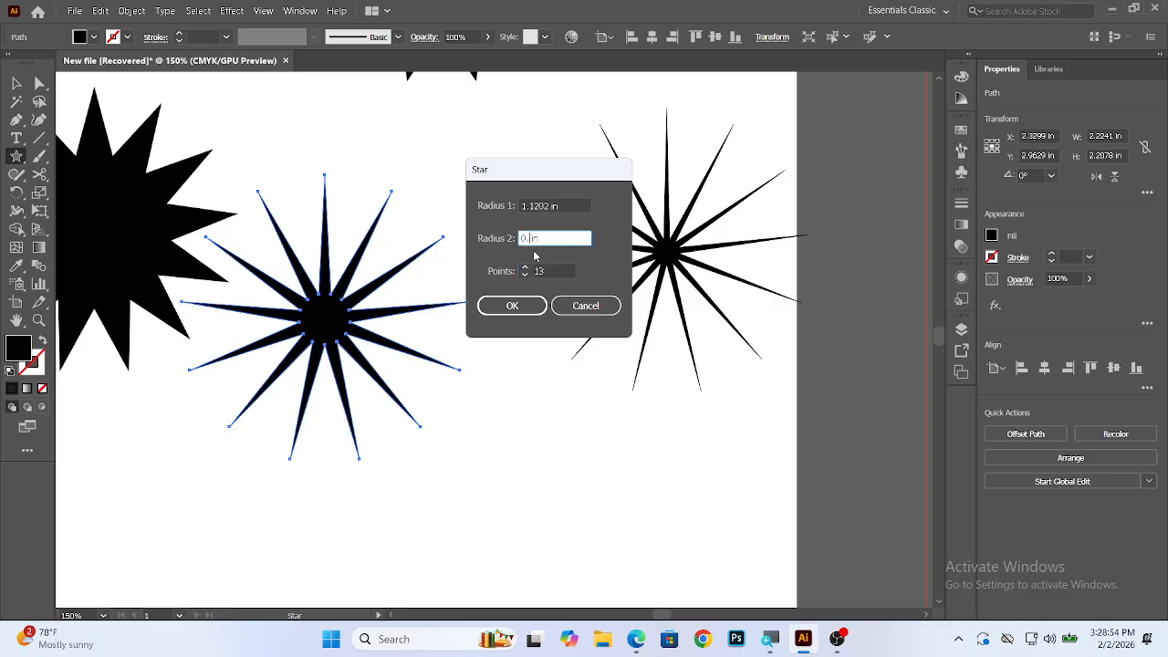
{"action": "type", "text": "3"}
{"action": "left_click", "coordinate": [508, 305]}
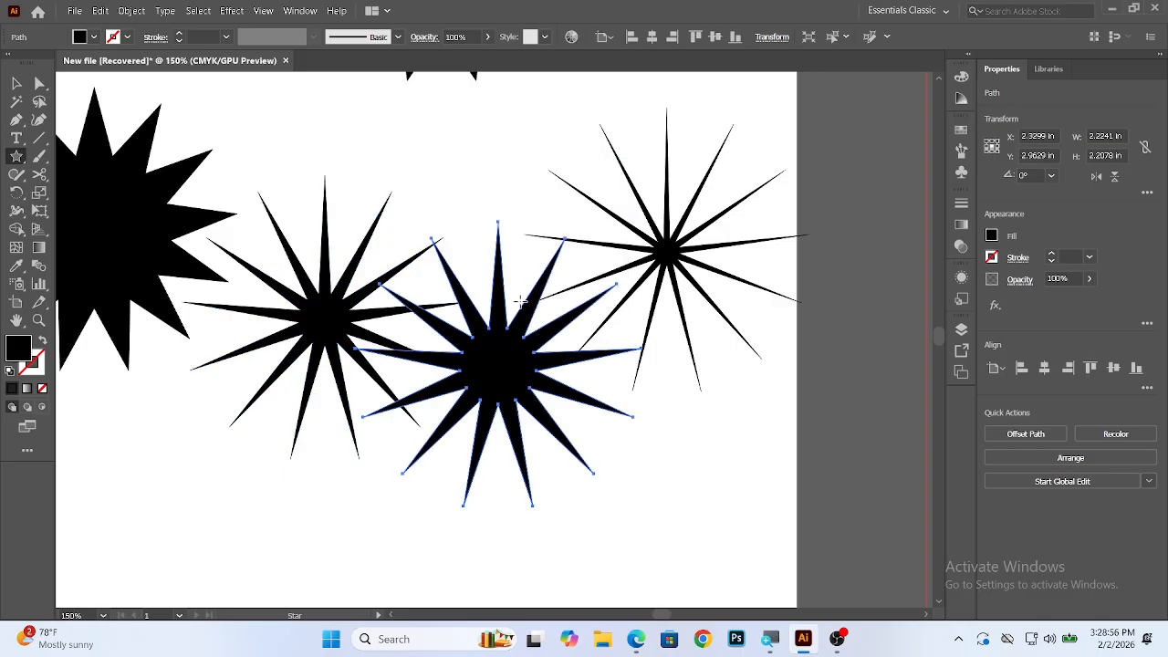
Move the 0.2 in inner-radius star up over the thick star and the 0.3 in one up over the thinnest star
{"action": "left_click", "coordinate": [17, 84]}
{"action": "left_click_drag", "start_coordinate": [282, 308], "coordinate": [157, 151]}
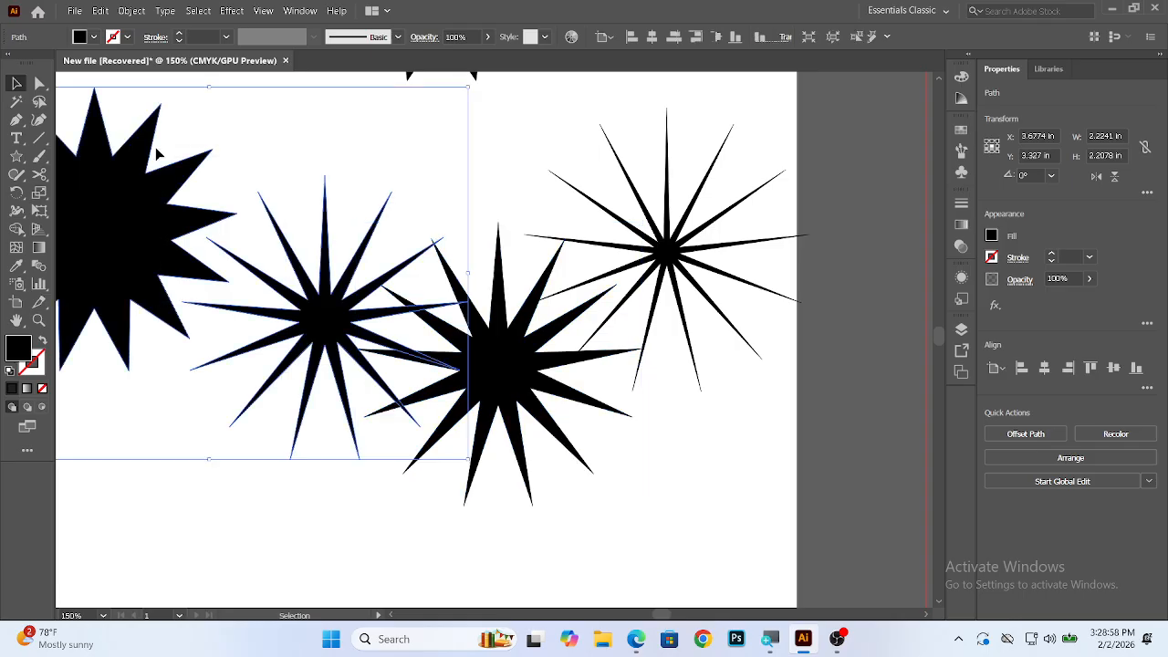
{"action": "left_click", "coordinate": [520, 165]}
{"action": "left_click_drag", "start_coordinate": [365, 306], "coordinate": [290, 210]}
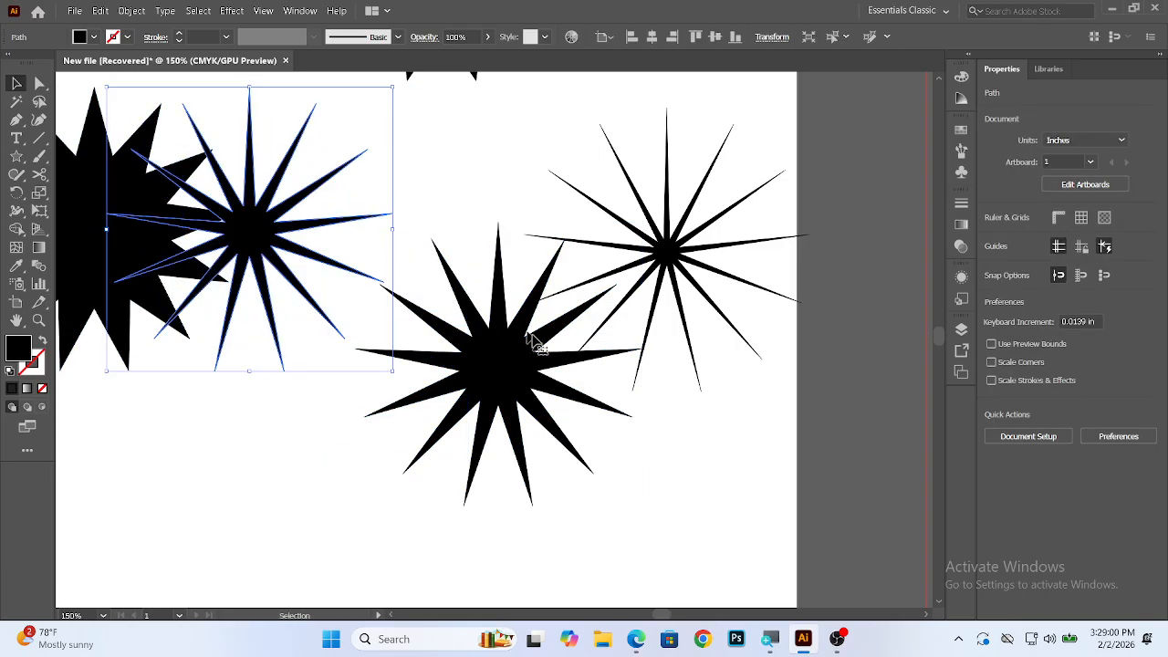
{"action": "left_click_drag", "start_coordinate": [508, 347], "coordinate": [584, 251]}
Create a 13-pointed star in the empty area below the others, with Radius 1 of 1 in and Radius 2 of 0.3 in
{"action": "scroll", "coordinate": [511, 265], "scroll_direction": "down", "scroll_amount": 3}
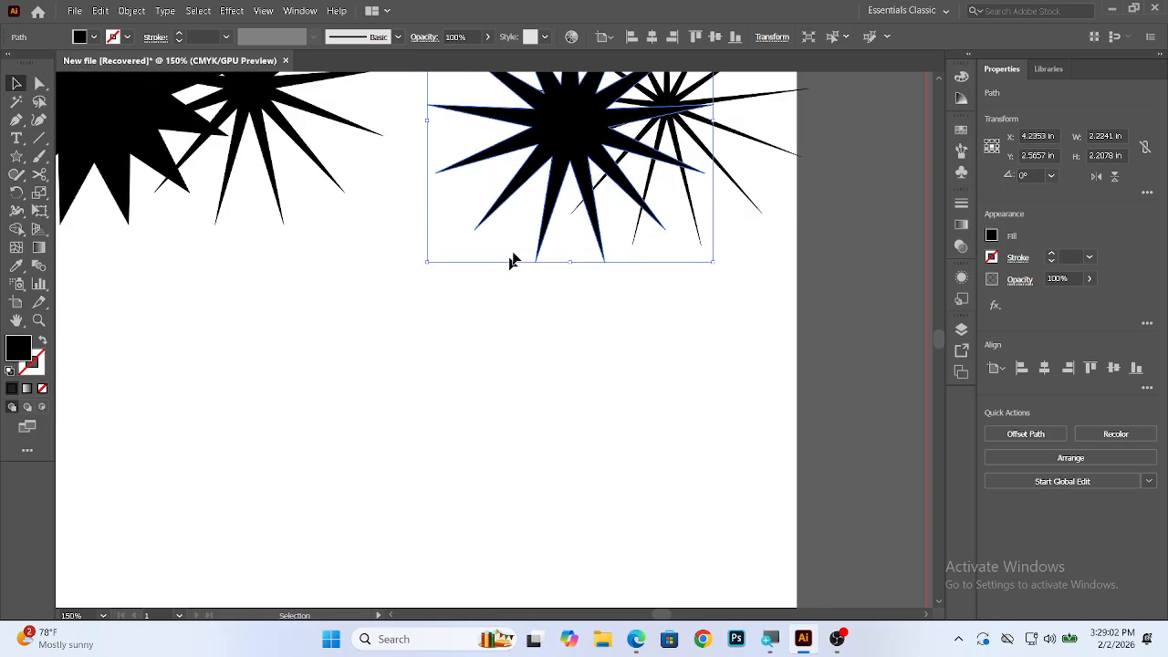
{"action": "left_click", "coordinate": [16, 157]}
{"action": "left_click", "coordinate": [342, 317]}
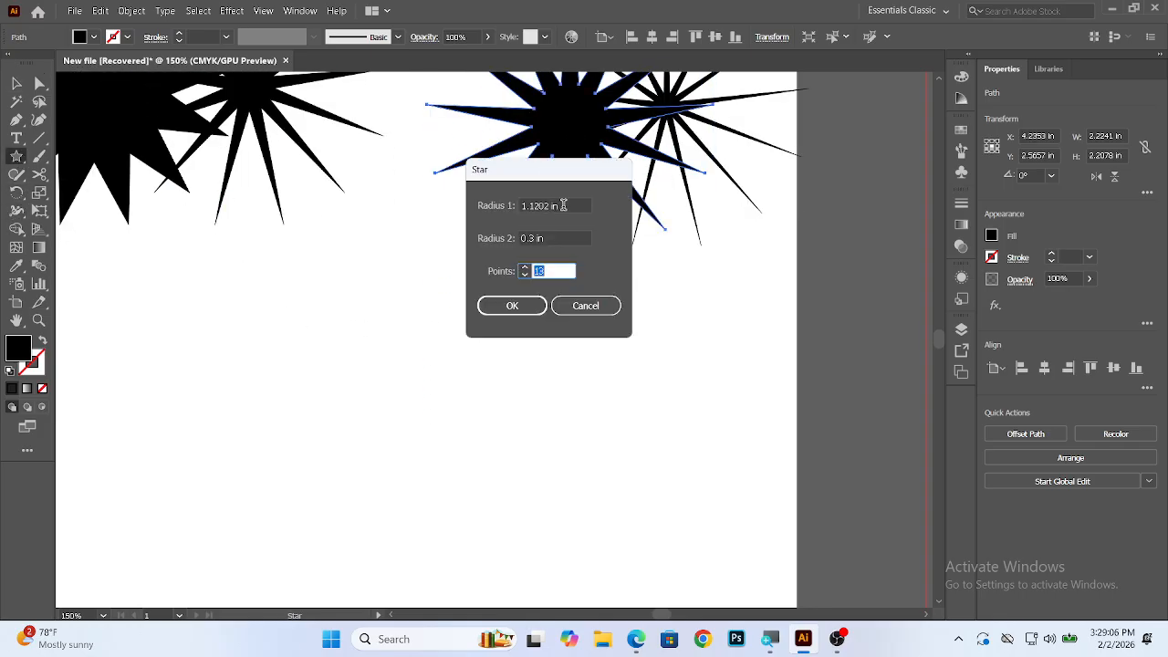
{"action": "left_click", "coordinate": [564, 206]}
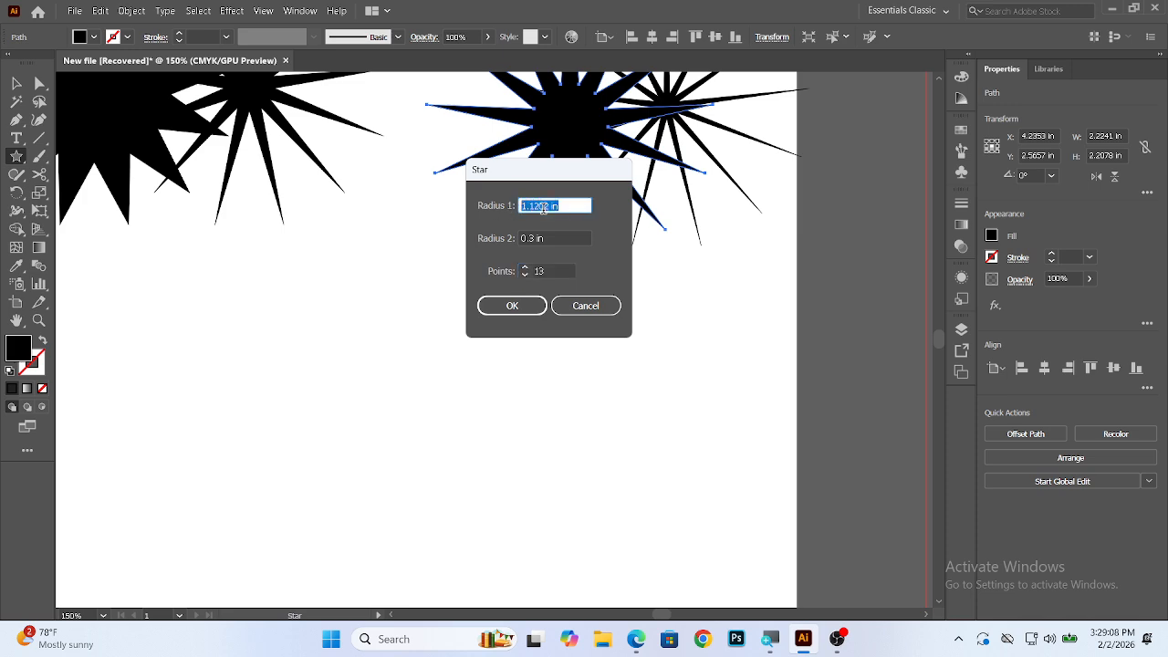
{"action": "type", "text": "1"}
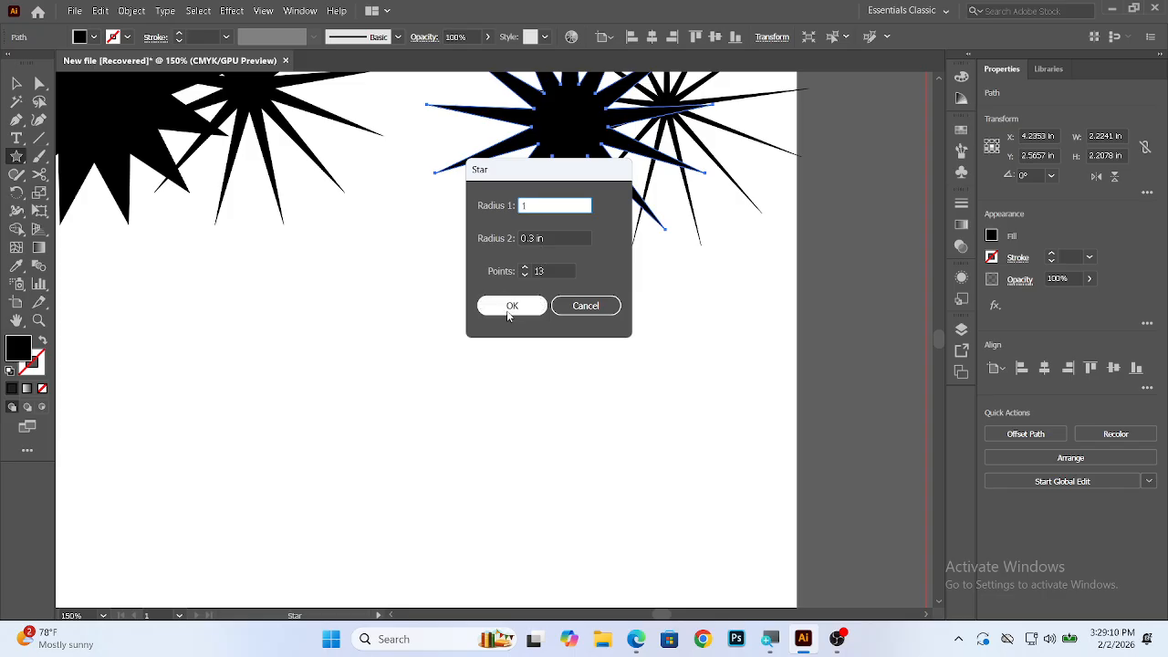
{"action": "left_click", "coordinate": [510, 310]}
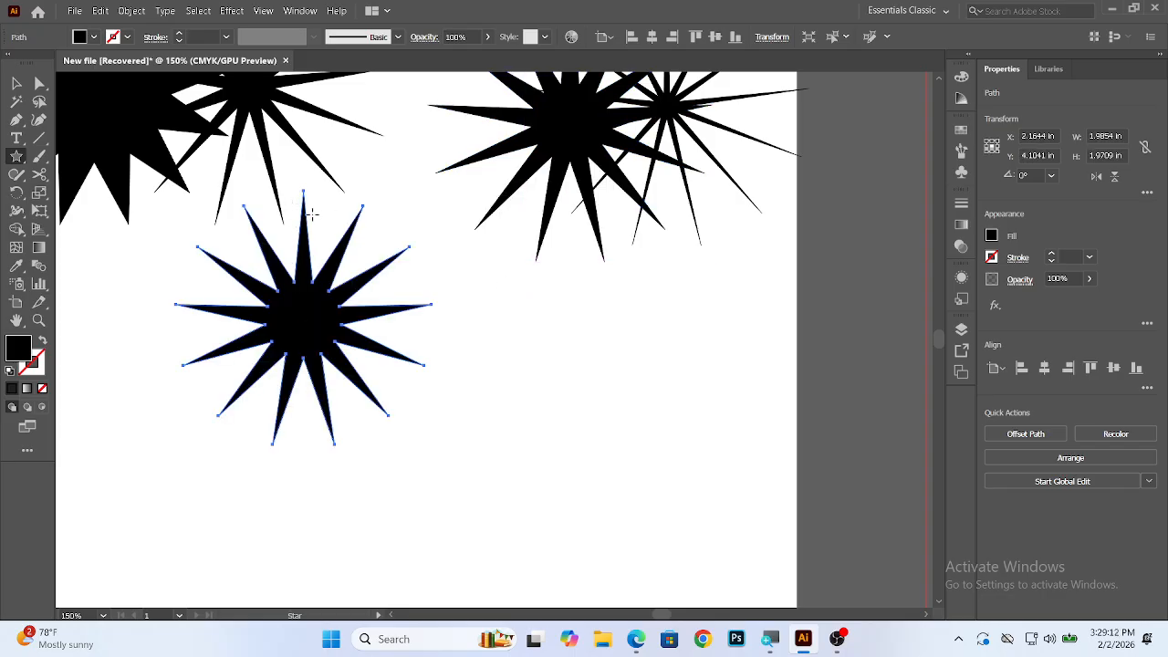
Create a small 13-pointed star beside the last one, with Radius 1 of 0.4 in and Radius 2 of 0.3 in
{"action": "left_click", "coordinate": [527, 334]}
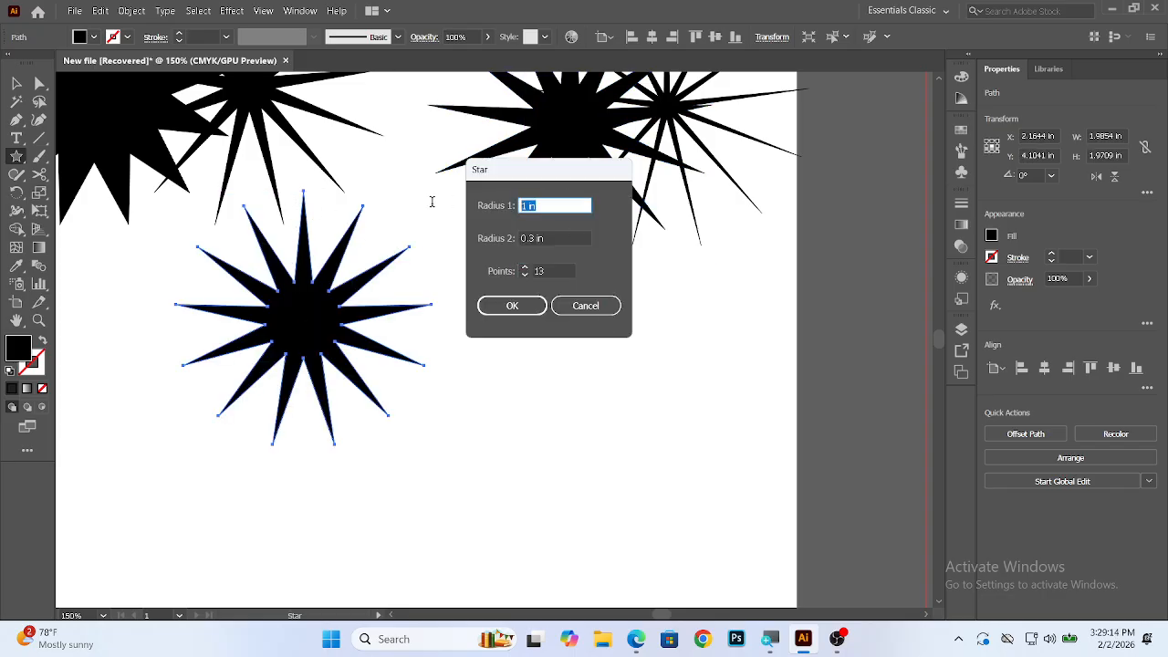
{"action": "key", "text": "BackSpace"}
{"action": "type", "text": ".4"}
{"action": "left_click", "coordinate": [512, 306]}
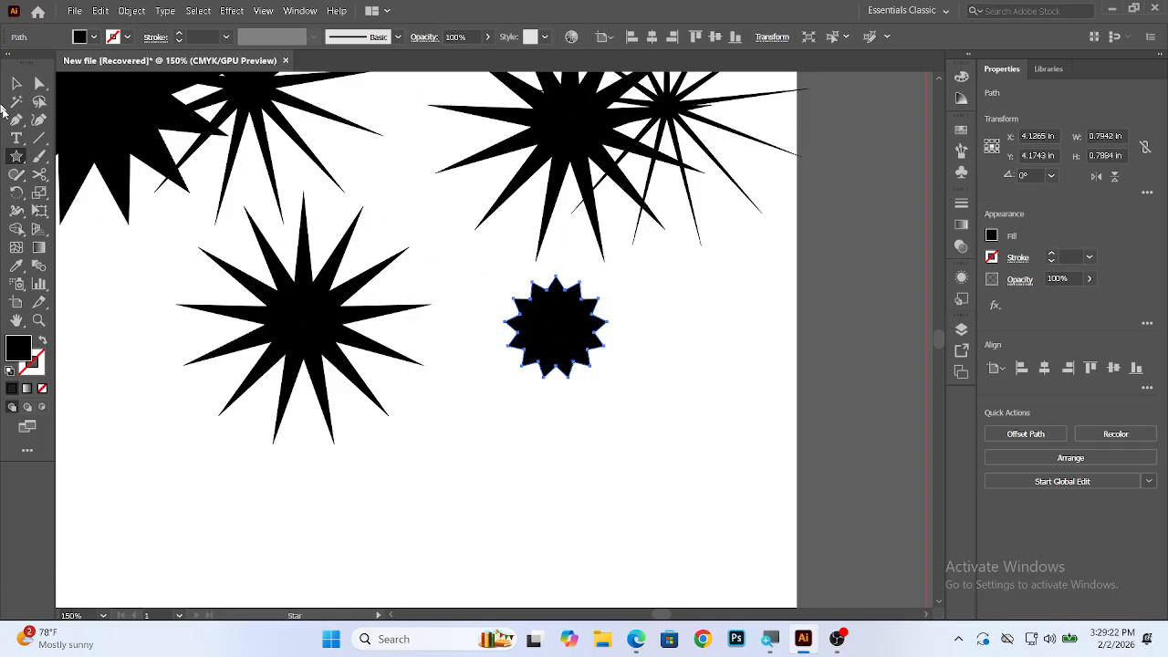
Delete all the stars from the document
{"action": "key", "text": "ctrl+a"}
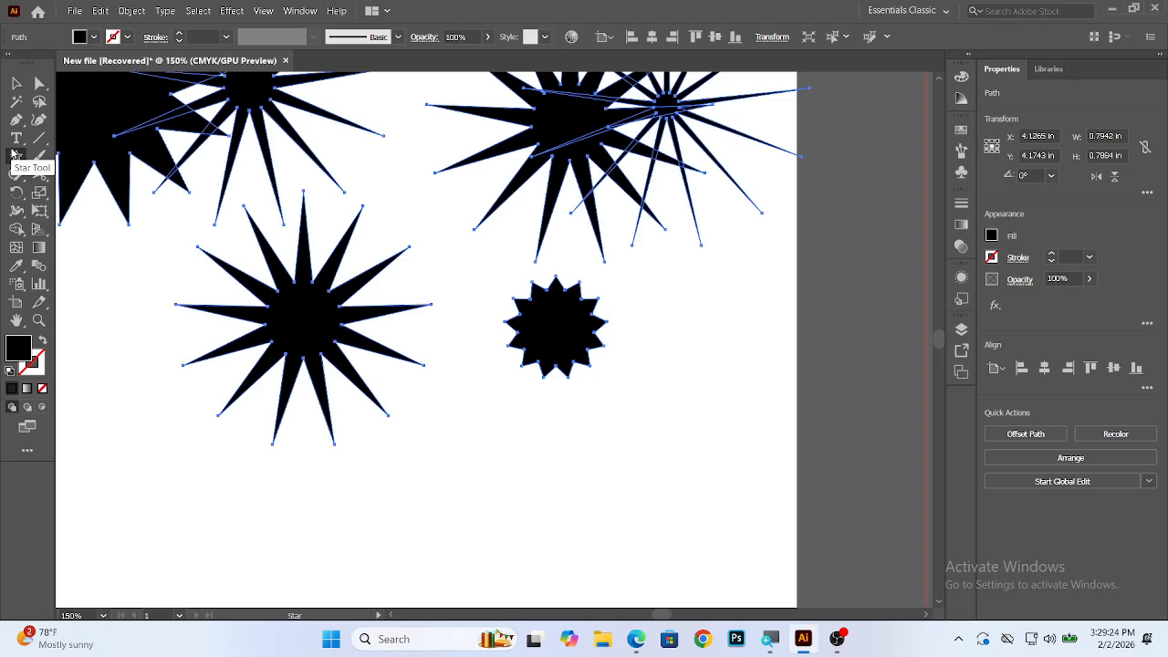
{"action": "key", "text": "Delete"}
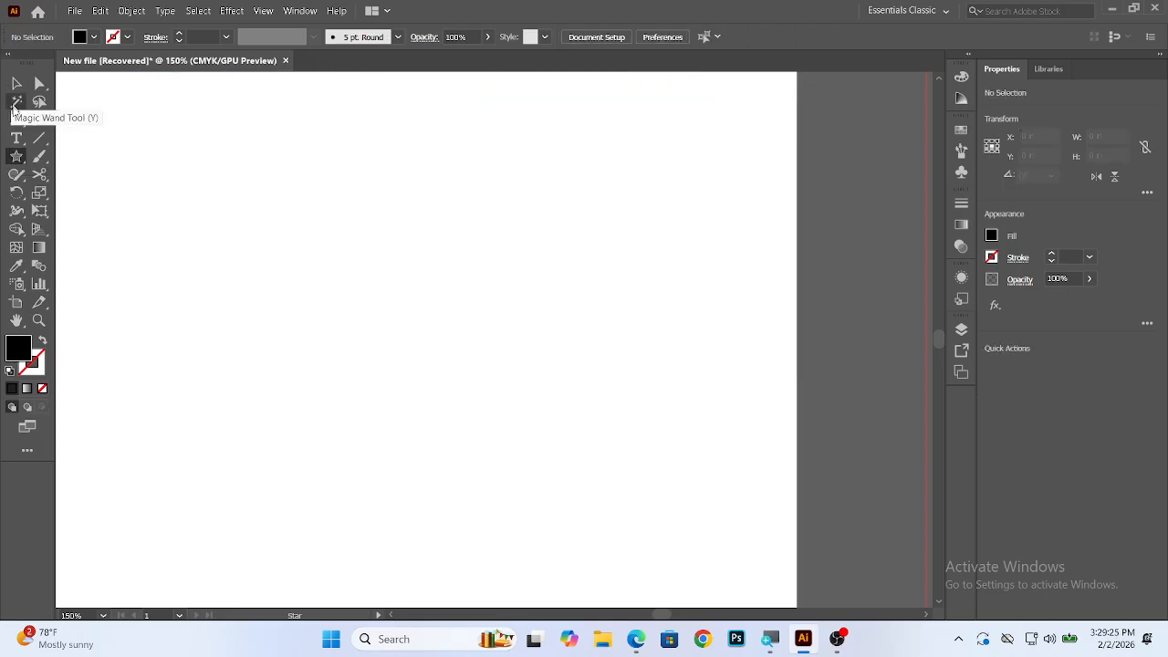
Bring up the available shape tools
{"action": "left_click", "coordinate": [17, 156]}
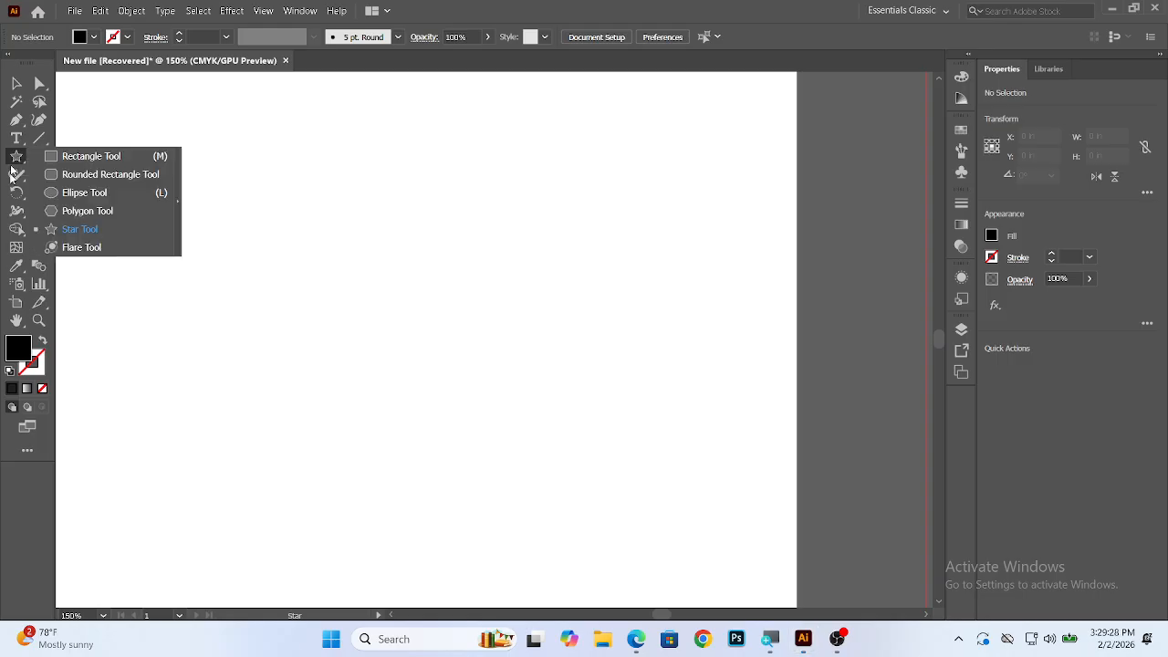